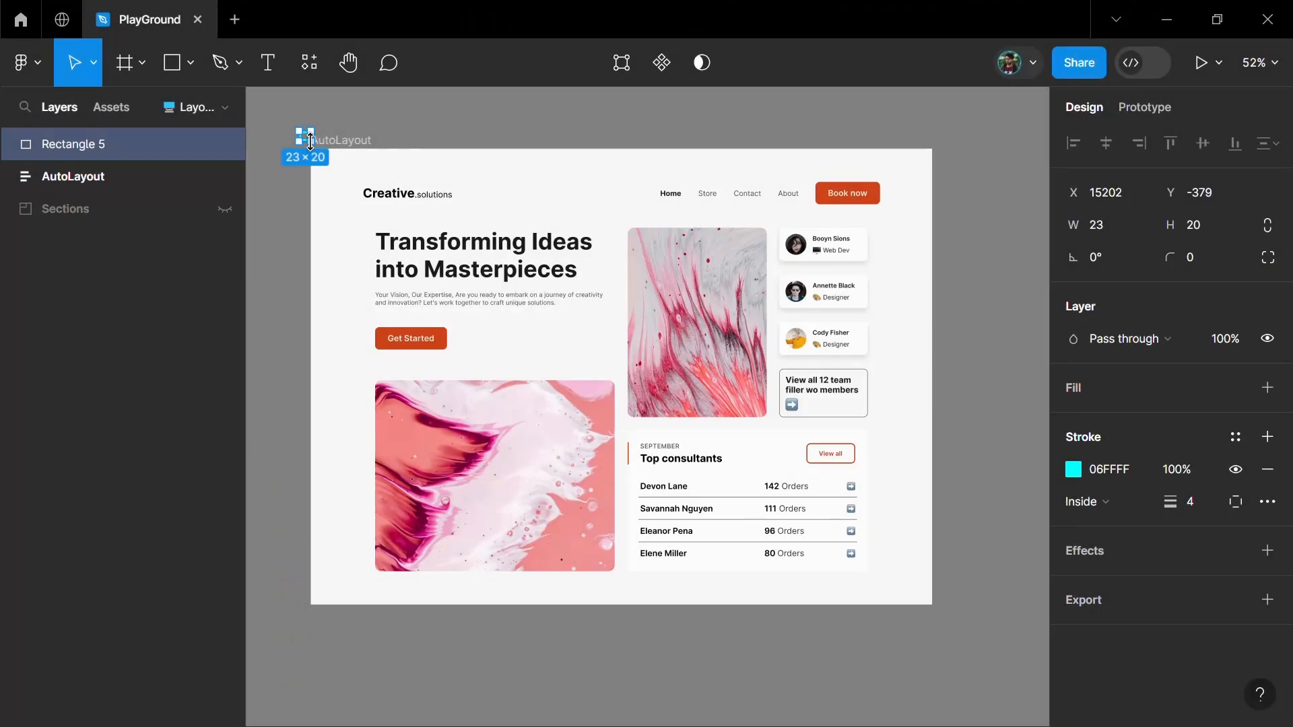
Outline the whole AutoLayout frame with a cyan (06FFFF) stroked rectangle about 1244 × 936
{"action": "left_click_drag", "start_coordinate": [321, 144], "coordinate": [947, 619]}
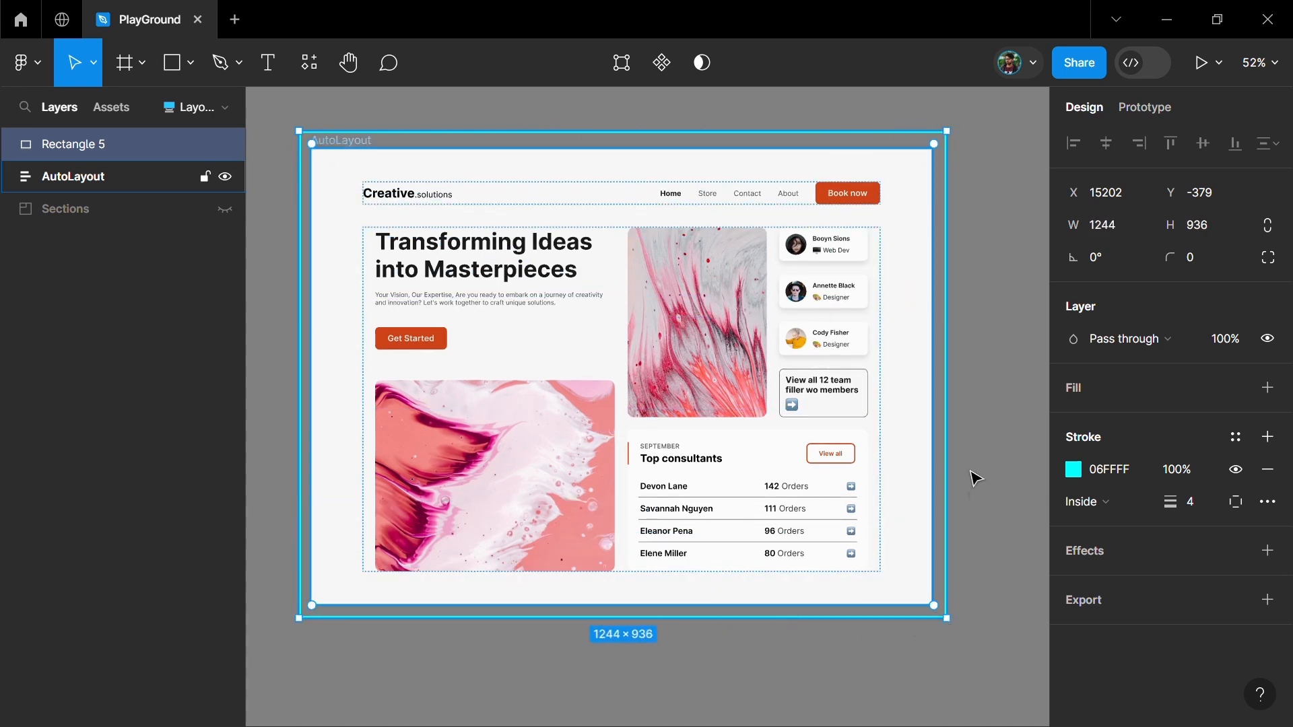
Examine the auto layout padding on all four sides of the AutoLayout frame
{"action": "left_click", "coordinate": [909, 412]}
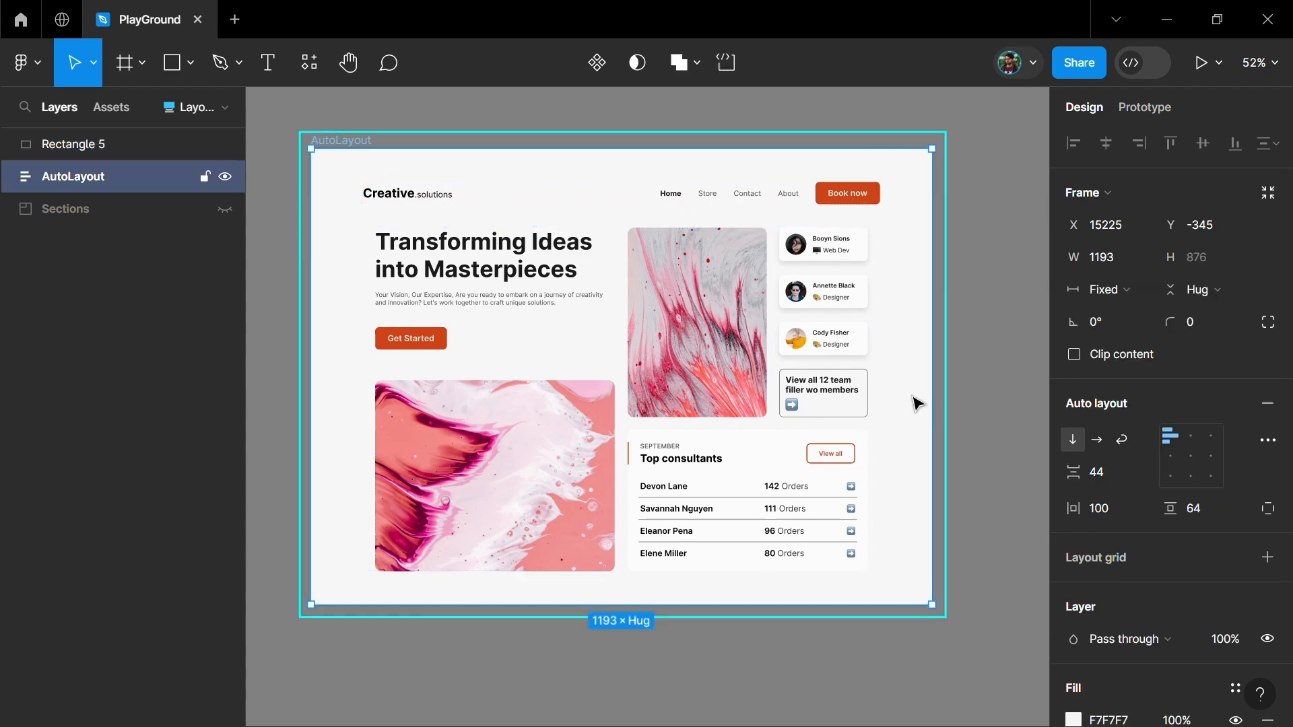
{"action": "left_click", "coordinate": [337, 345]}
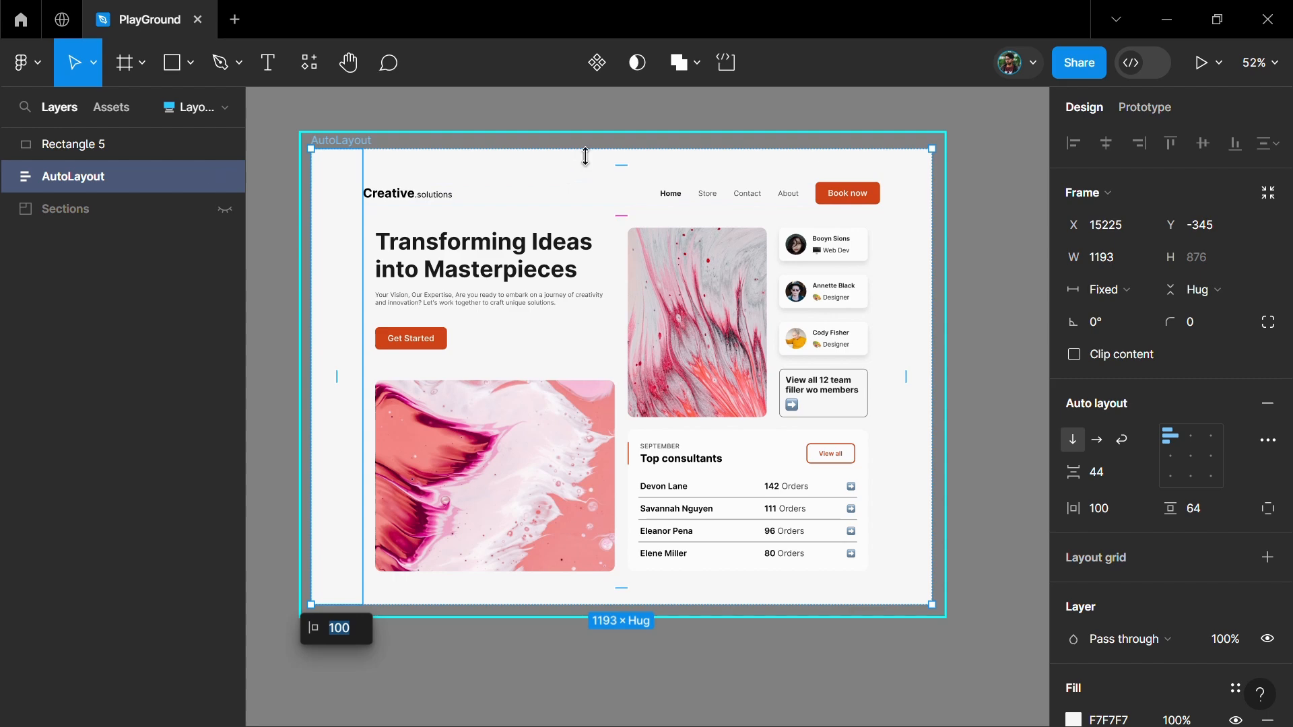
{"action": "left_click", "coordinate": [679, 169]}
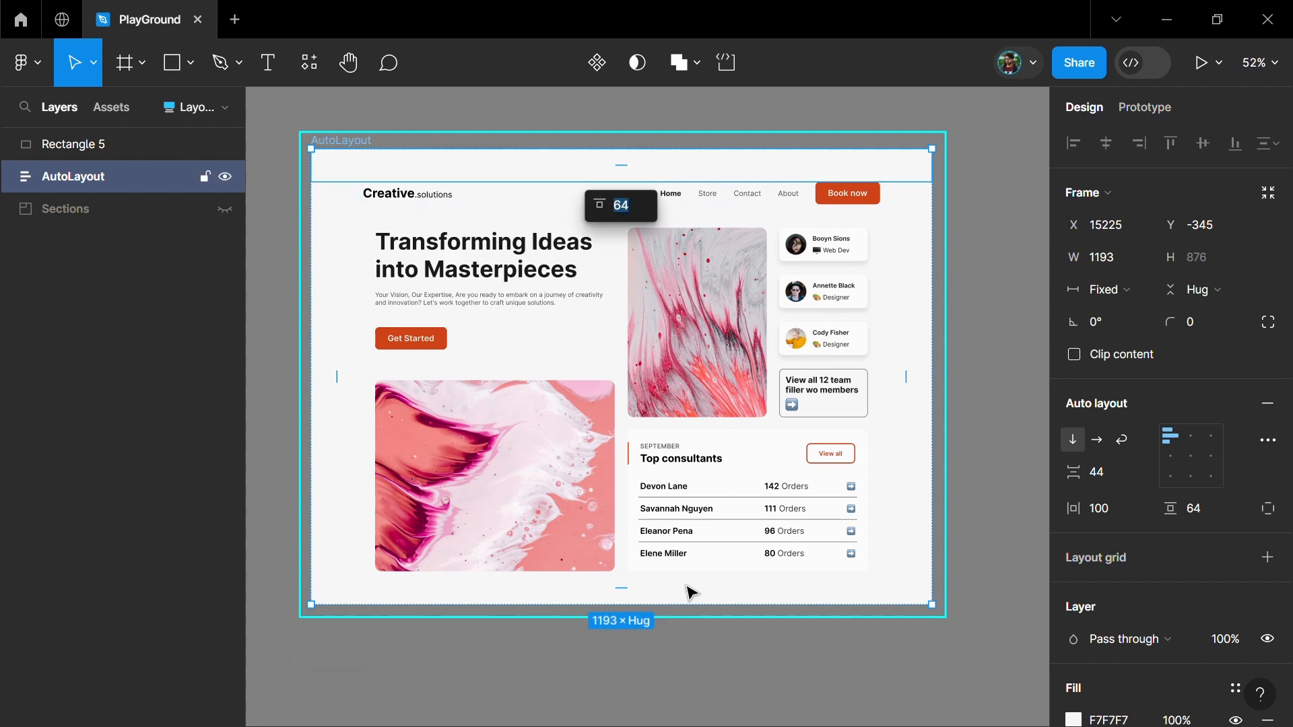
{"action": "left_click", "coordinate": [649, 597]}
{"action": "left_click", "coordinate": [918, 401]}
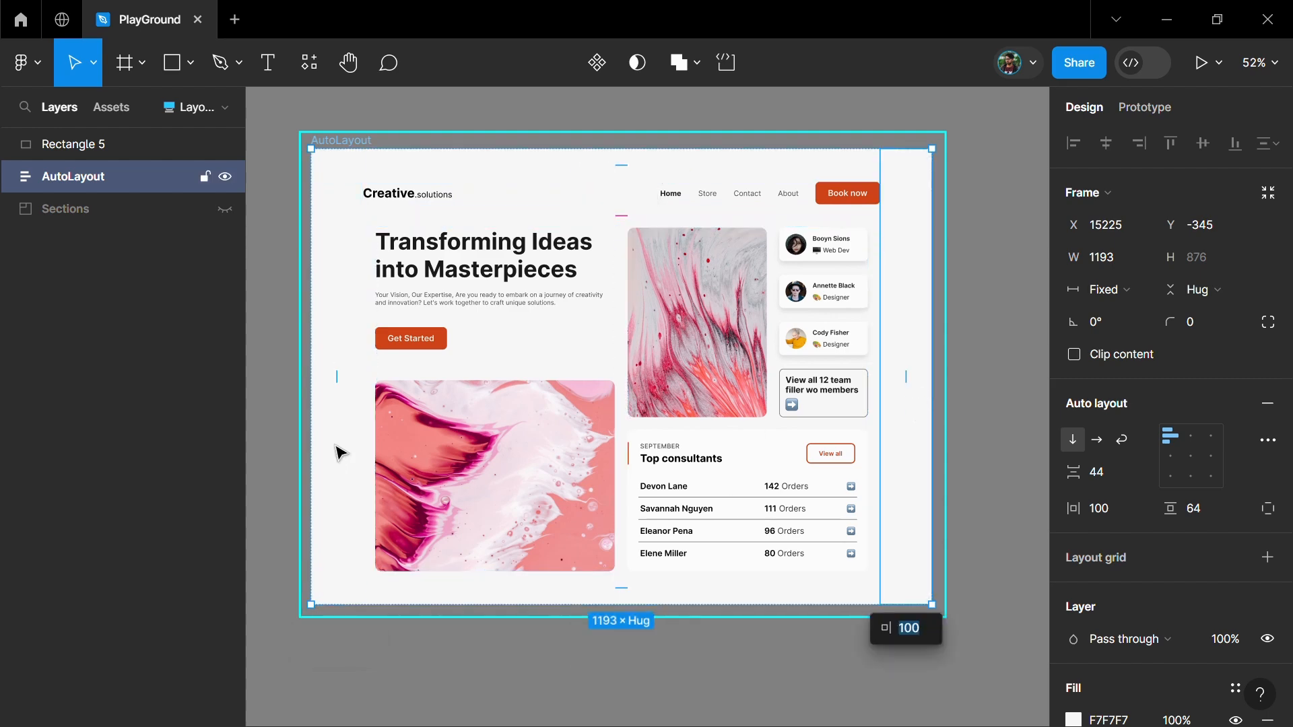
{"action": "key", "text": "Tab"}
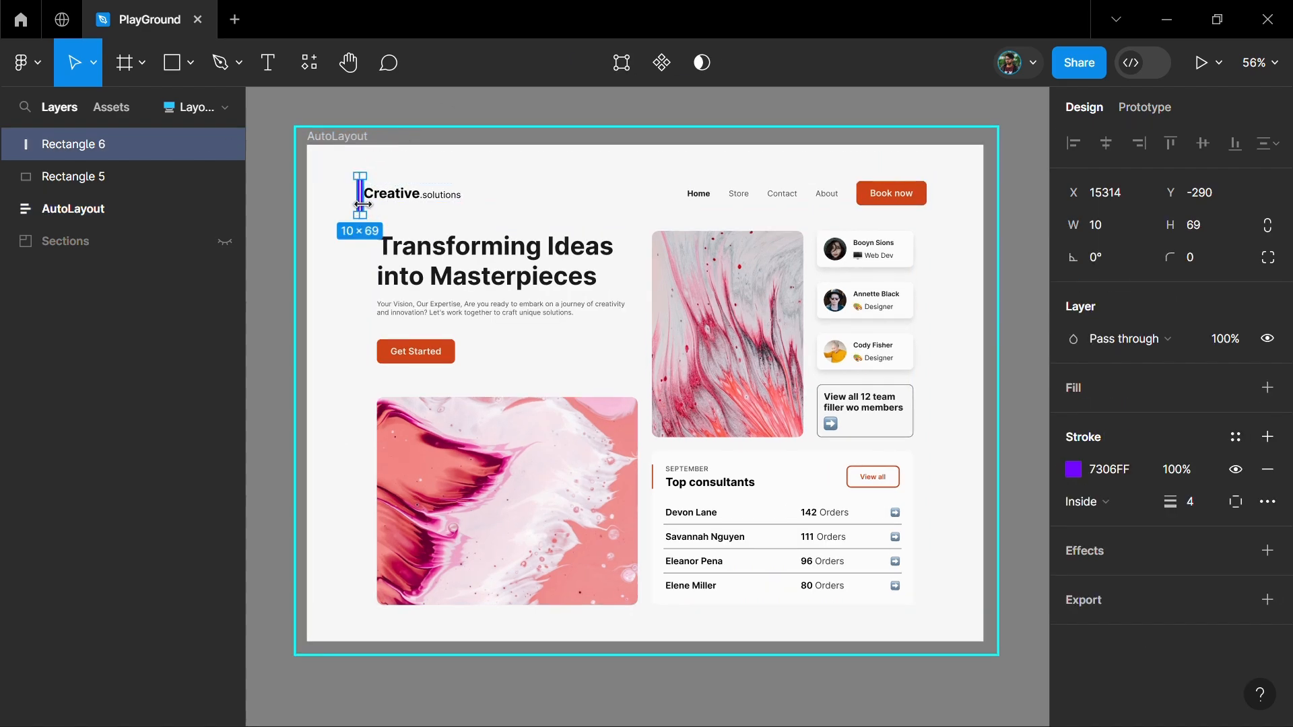
Outline the header row, its logo (about 192 × 37) and its navigation group with purple (7306FF) rectangles
{"action": "left_click_drag", "start_coordinate": [490, 196], "coordinate": [752, 196]}
{"action": "left_click_drag", "start_coordinate": [867, 196], "coordinate": [928, 196]}
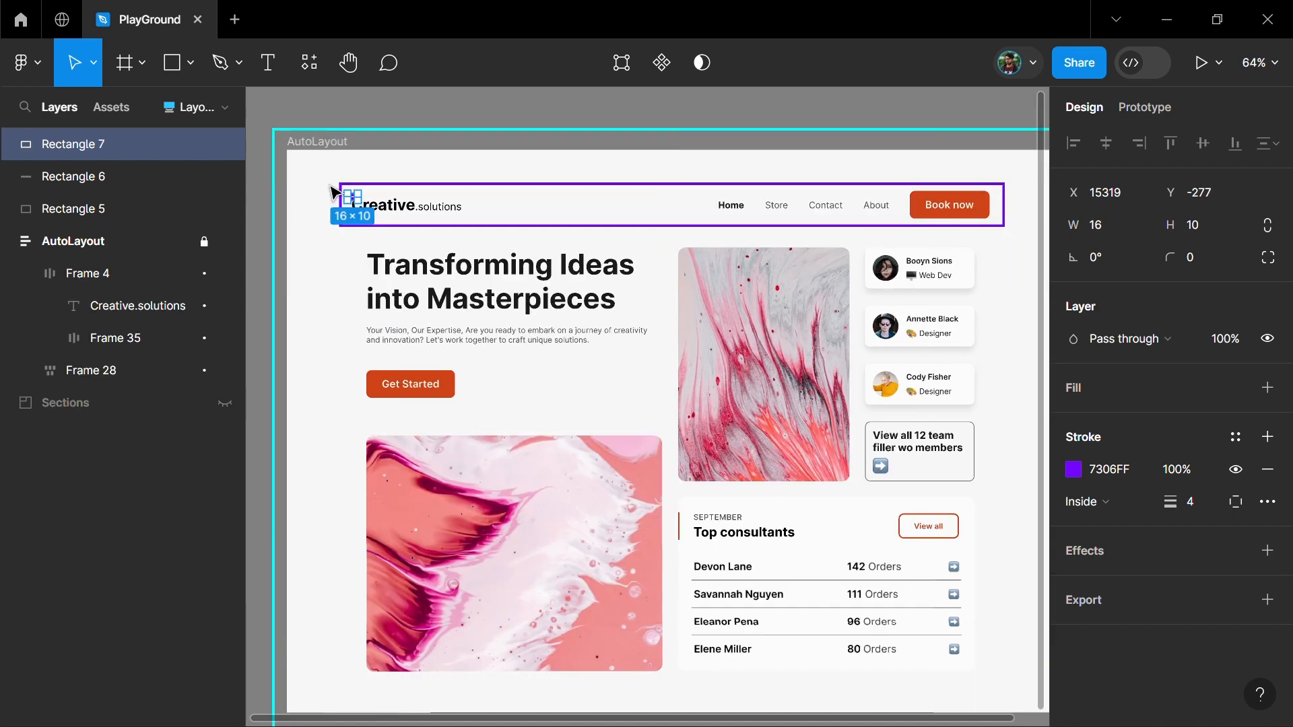
{"action": "left_click_drag", "start_coordinate": [458, 208], "coordinate": [470, 217]}
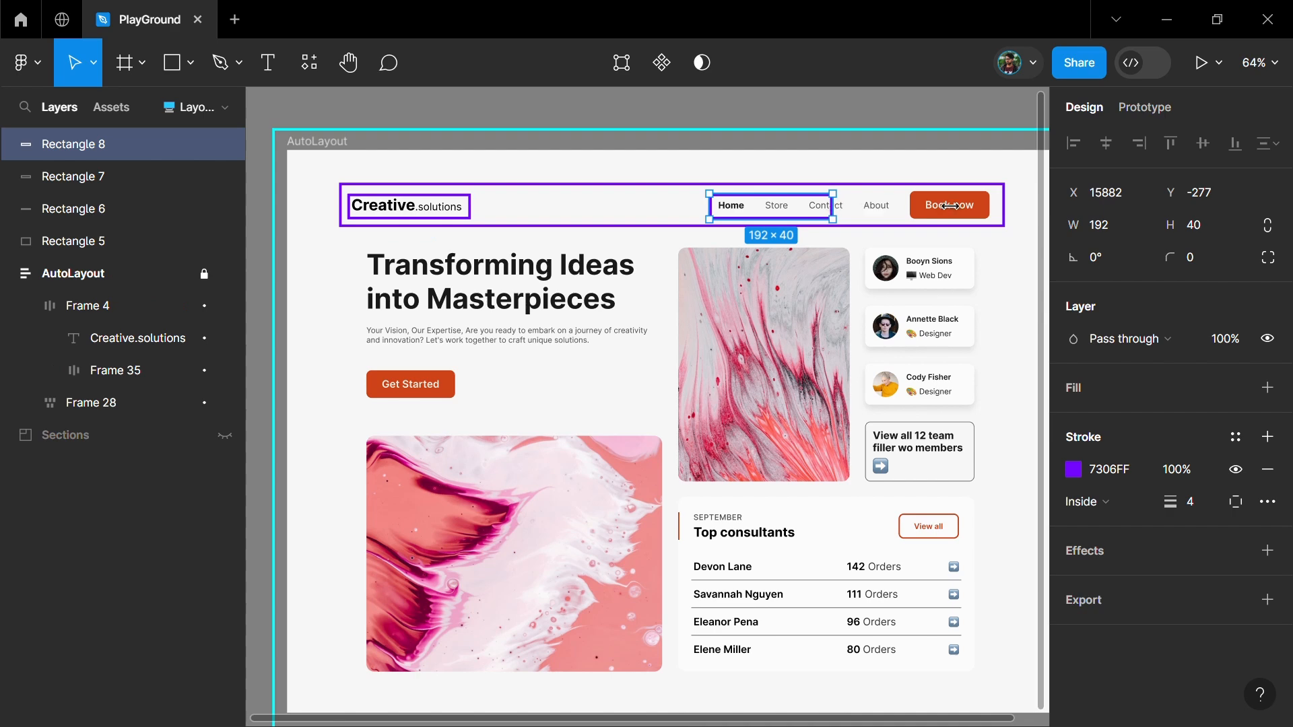
{"action": "left_click_drag", "start_coordinate": [951, 206], "coordinate": [986, 209]}
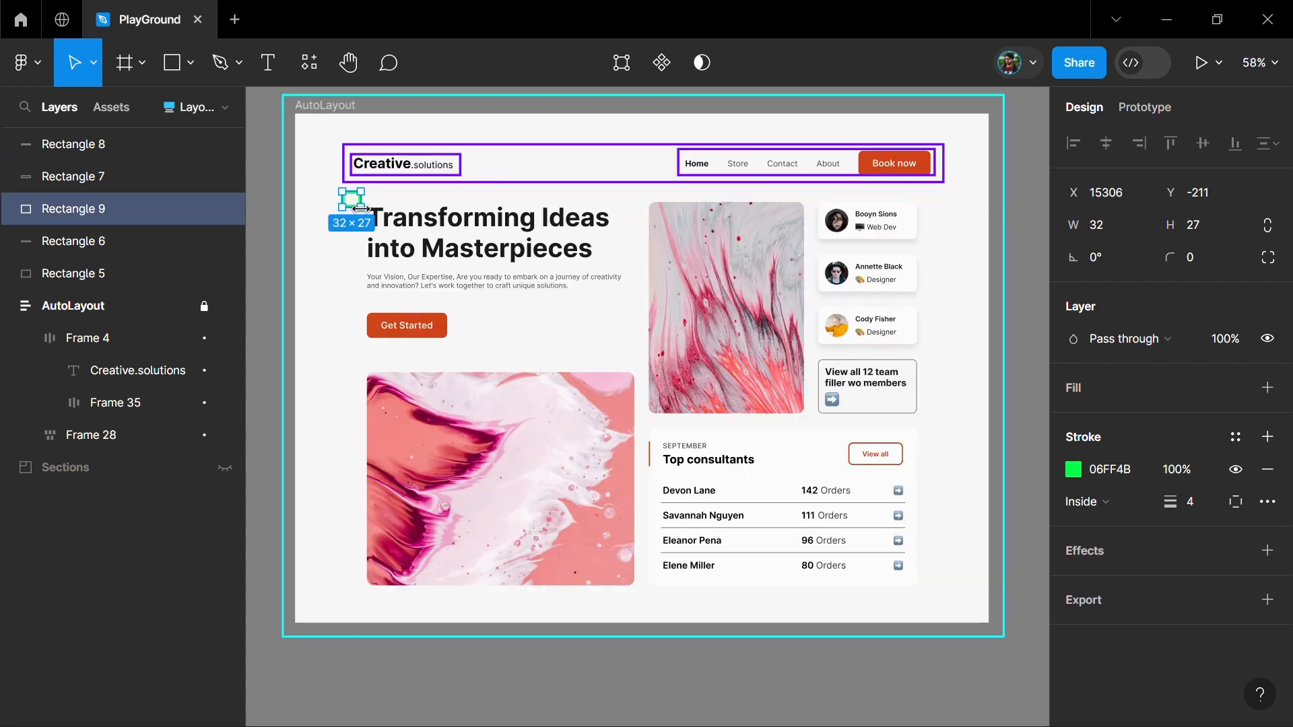
Outline the content area below the header in green (06FF4B) and each of its two columns in magenta
{"action": "left_click_drag", "start_coordinate": [358, 209], "coordinate": [940, 601]}
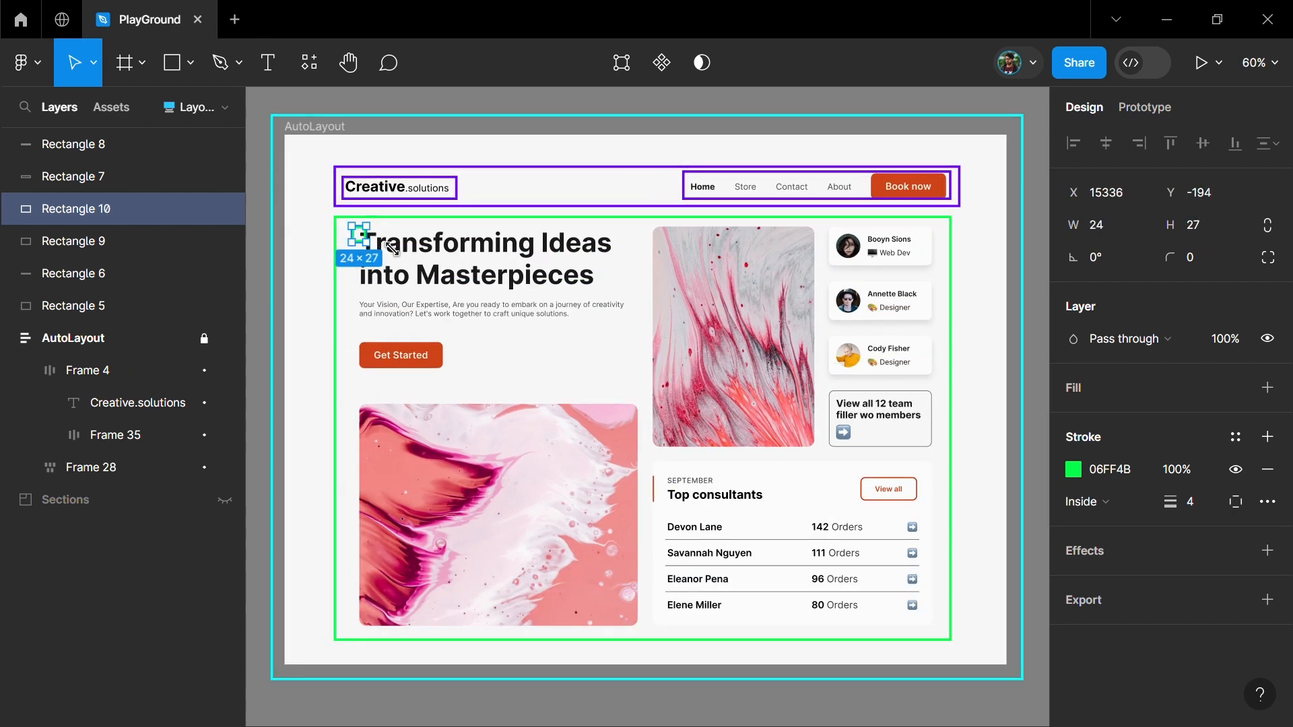
{"action": "left_click_drag", "start_coordinate": [393, 249], "coordinate": [643, 633]}
{"action": "left_click_drag", "start_coordinate": [602, 348], "coordinate": [806, 343]}
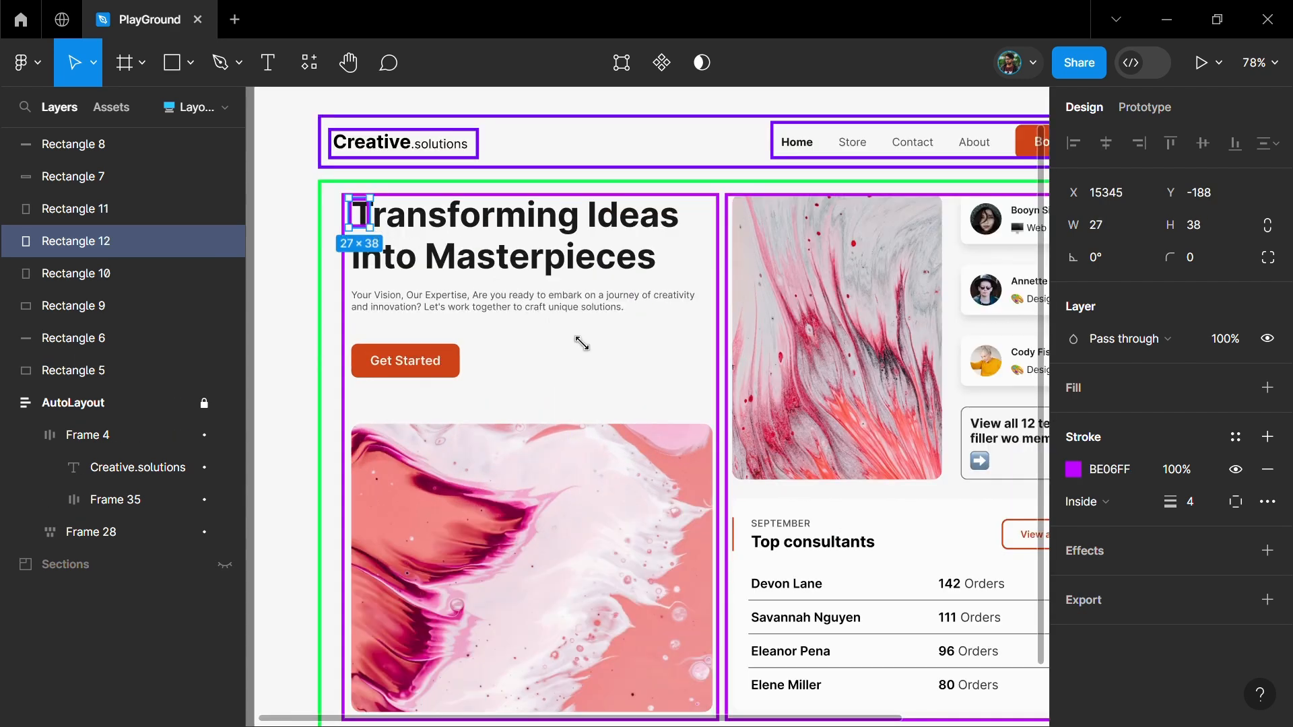
Outline the hero text block and the hero image below it with separate dark purple rectangles
{"action": "left_click_drag", "start_coordinate": [581, 343], "coordinate": [709, 388]}
{"action": "left_click_drag", "start_coordinate": [525, 260], "coordinate": [528, 465], "text": "alt"}
{"action": "left_click_drag", "start_coordinate": [534, 600], "coordinate": [543, 660]}
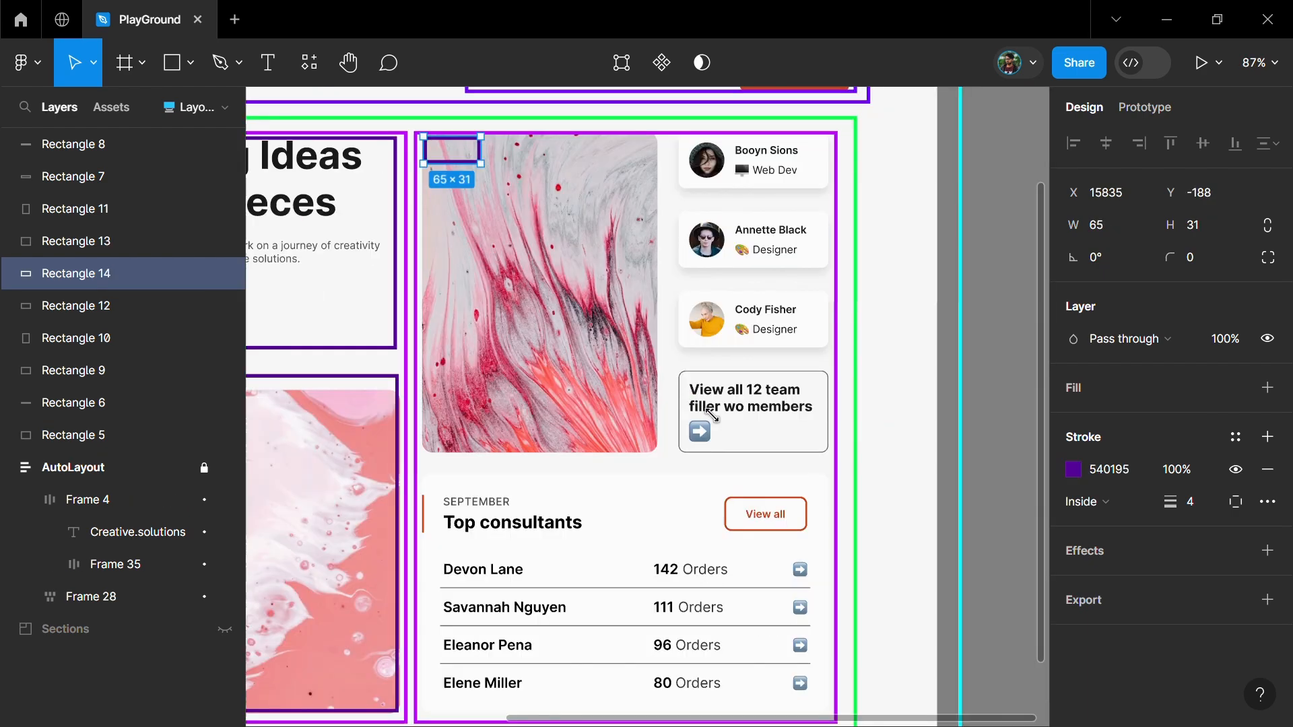
Outline the image-and-team block (about 462 × 365) and the Top consultants card (about 462 × 273) with dark purple (540195) rectangles
{"action": "left_click_drag", "start_coordinate": [485, 165], "coordinate": [830, 459]}
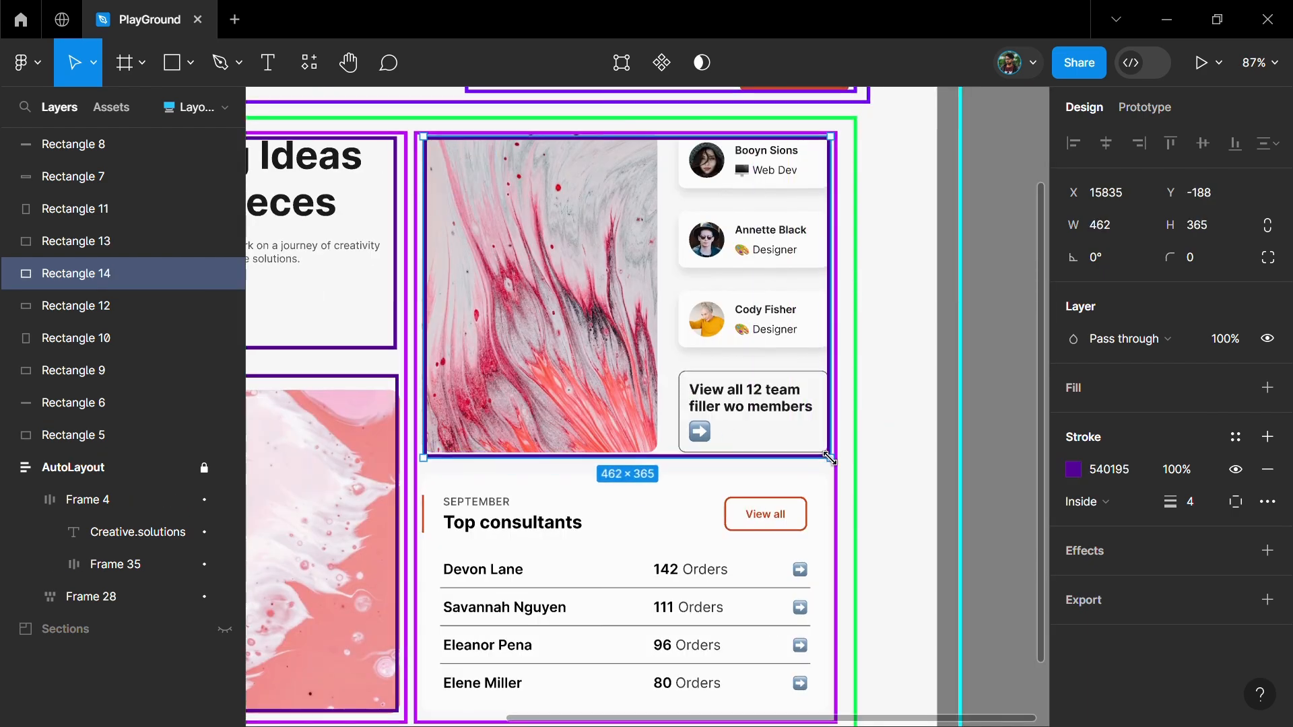
{"action": "left_click_drag", "start_coordinate": [660, 333], "coordinate": [667, 533], "text": "alt"}
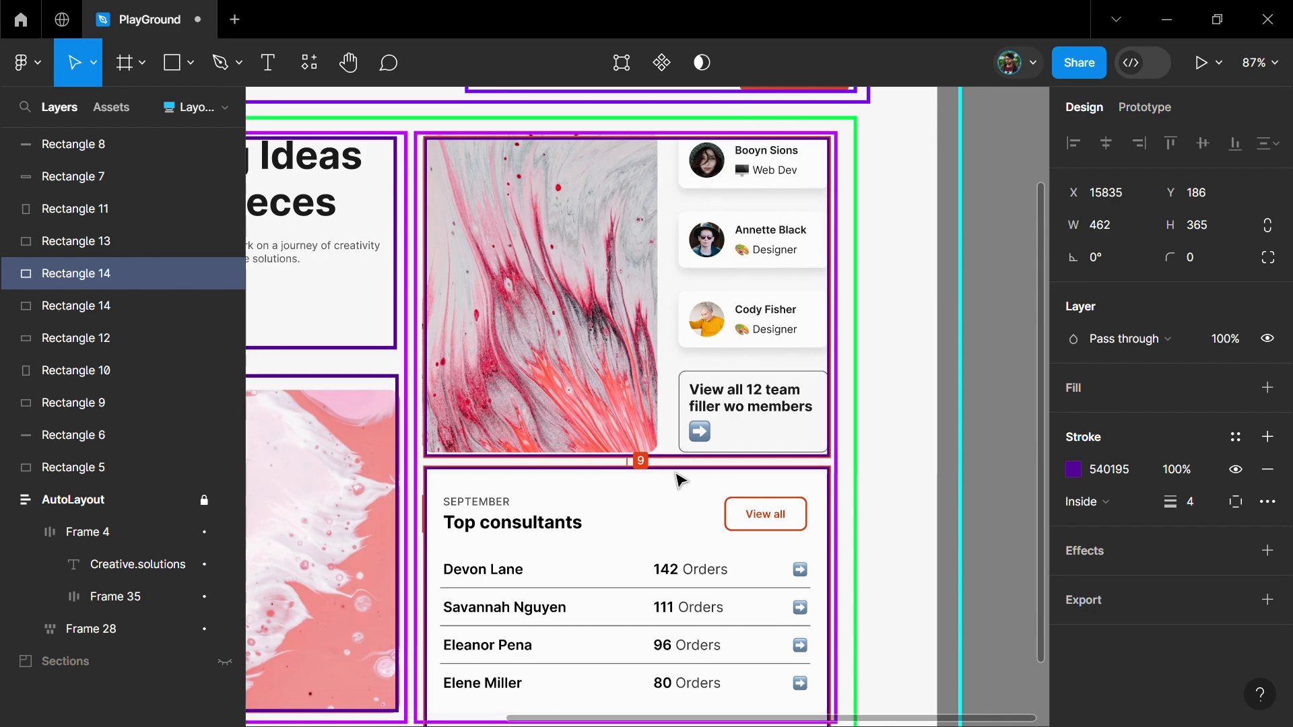
{"action": "scroll", "coordinate": [669, 538], "scroll_direction": "down", "scroll_amount": 3}
{"action": "left_click_drag", "start_coordinate": [662, 598], "coordinate": [672, 515]}
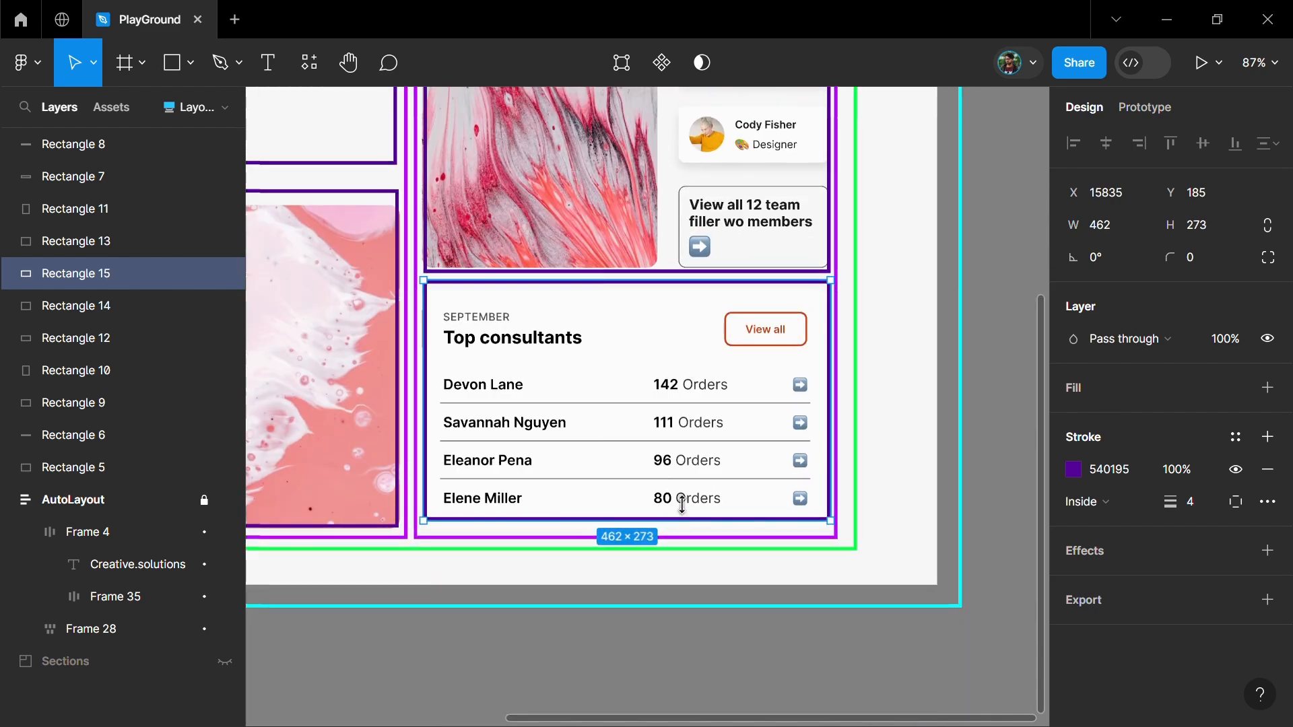
{"action": "scroll", "coordinate": [678, 340], "scroll_direction": "down", "scroll_amount": 3}
{"action": "left_click", "coordinate": [589, 569]}
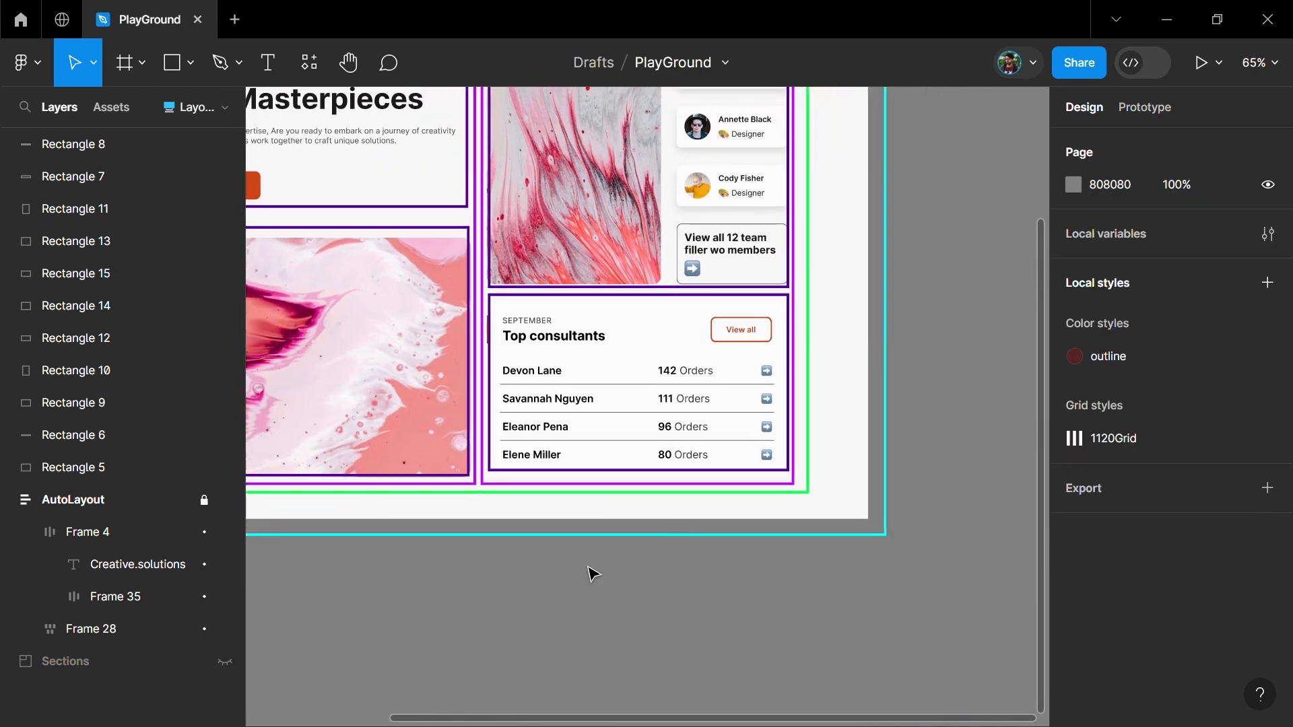
Outline the team member cards and the "View all 12 team" card with cyan (05D1DE) rectangles of stroke width 2
{"action": "scroll", "coordinate": [592, 569], "scroll_direction": "down", "scroll_amount": 1}
{"action": "scroll", "coordinate": [603, 529], "scroll_direction": "up", "scroll_amount": 2}
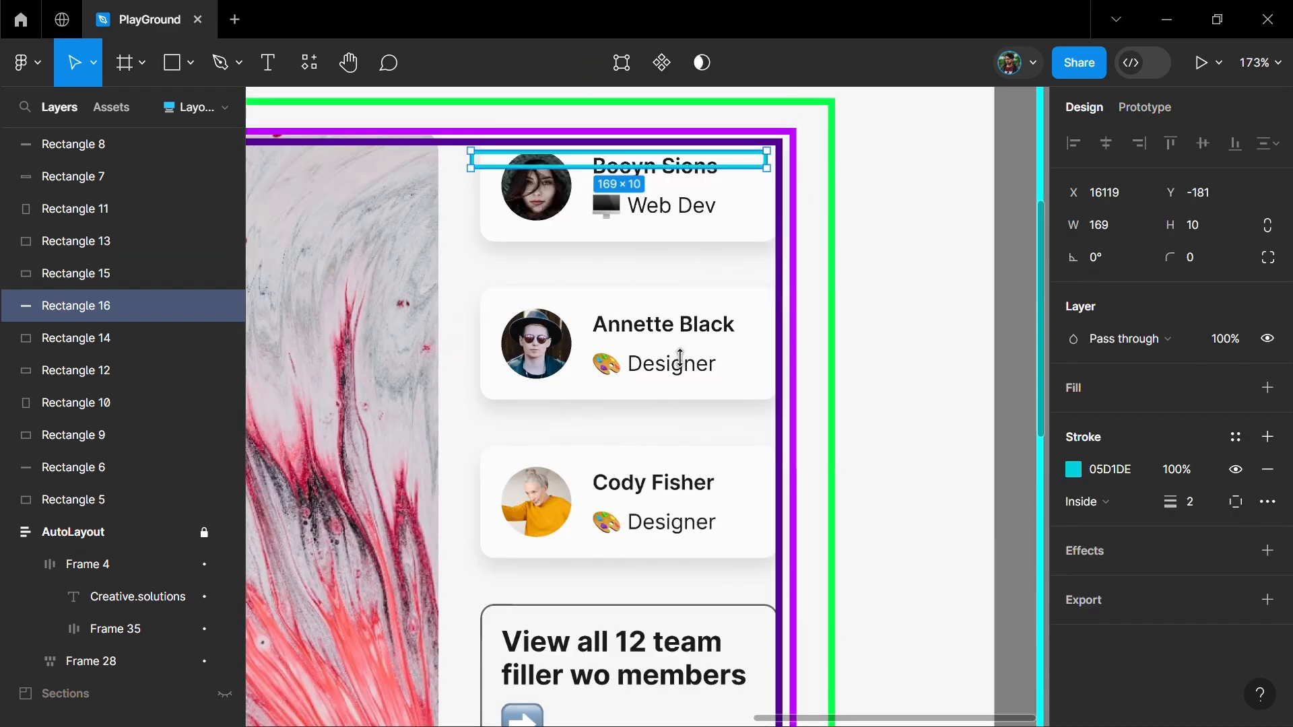
{"action": "left_click_drag", "start_coordinate": [680, 359], "coordinate": [696, 561]}
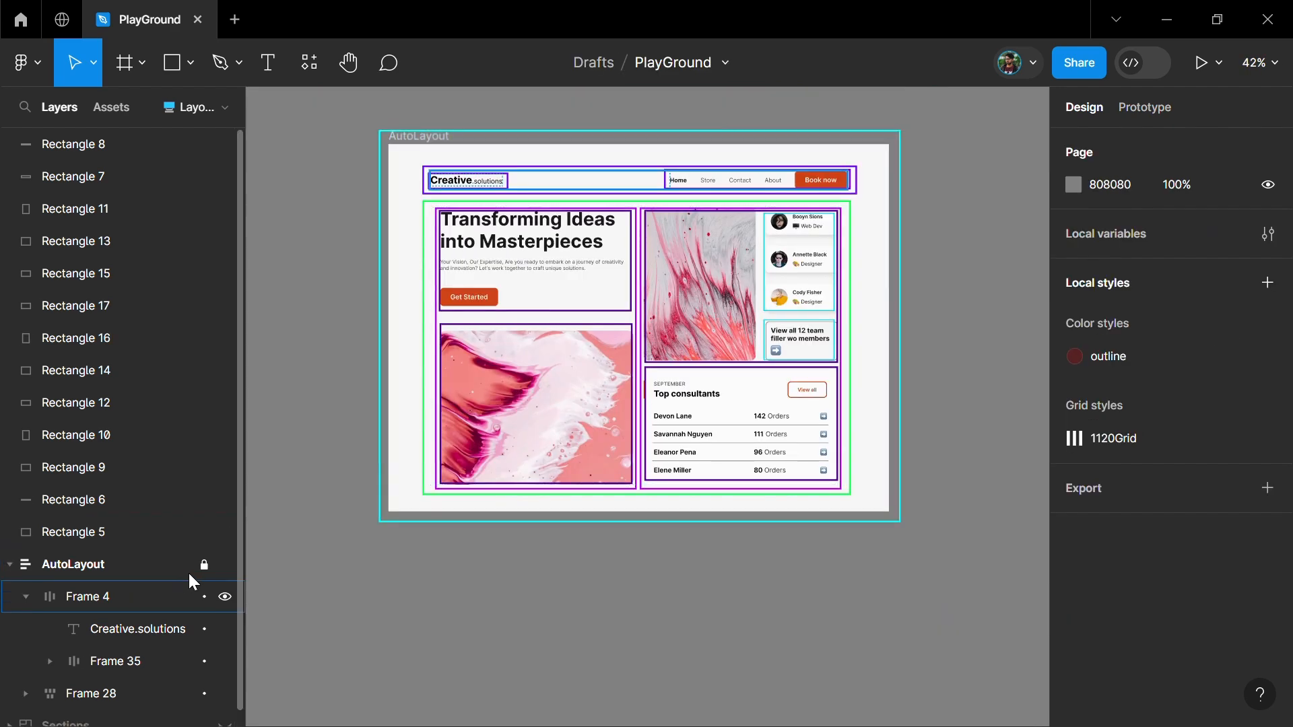
Move the column with the team cards and Top consultants ahead of the hero column
{"action": "left_click", "coordinate": [224, 565]}
{"action": "scroll", "coordinate": [940, 179], "scroll_direction": "up", "scroll_amount": 3}
{"action": "scroll", "coordinate": [860, 193], "scroll_direction": "down", "scroll_amount": 3}
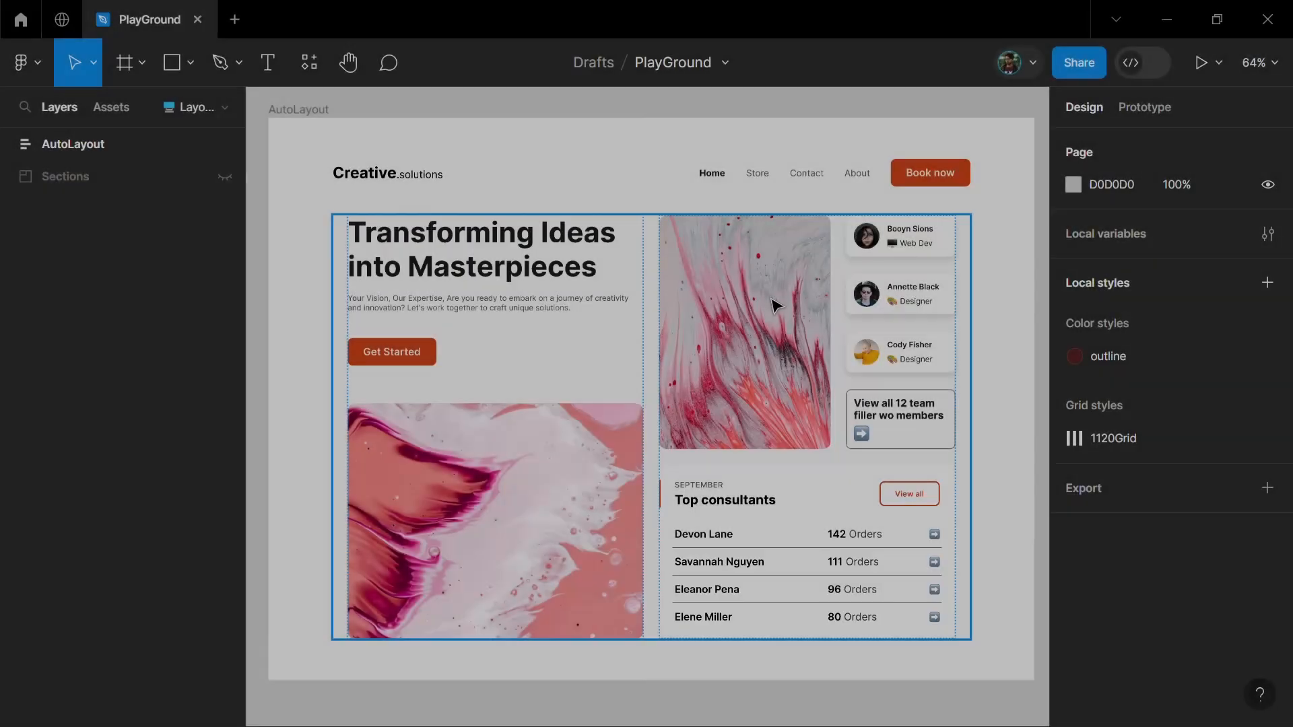
{"action": "left_click", "coordinate": [777, 299]}
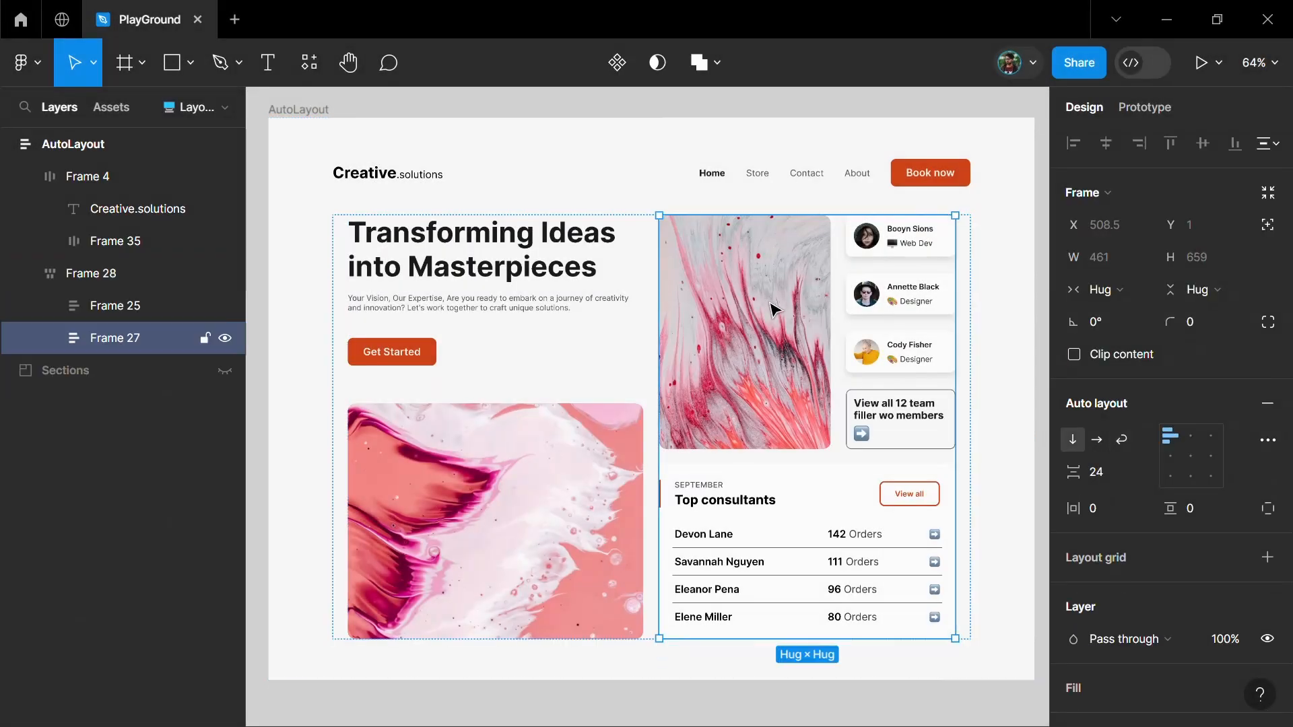
{"action": "key", "text": "Left"}
Move the hero image above the hero text within its column
{"action": "left_click", "coordinate": [799, 560]}
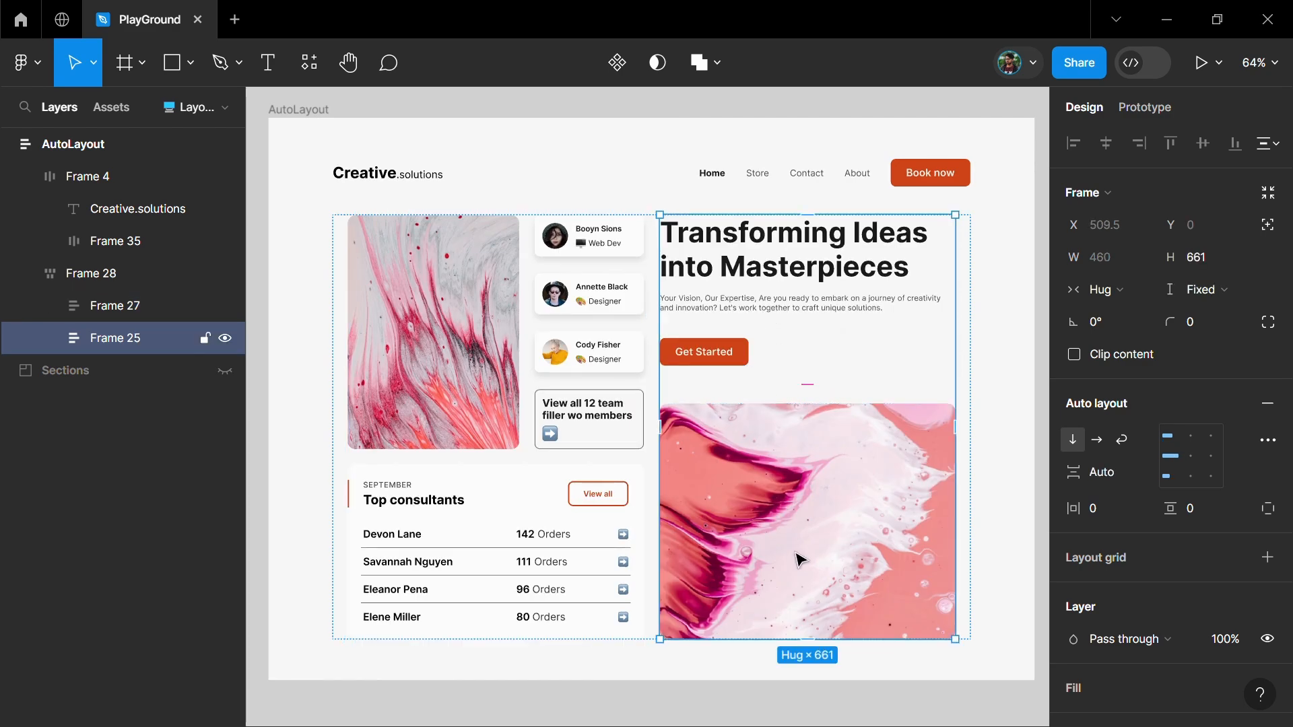
{"action": "left_click", "coordinate": [799, 560]}
{"action": "key", "text": "Up"}
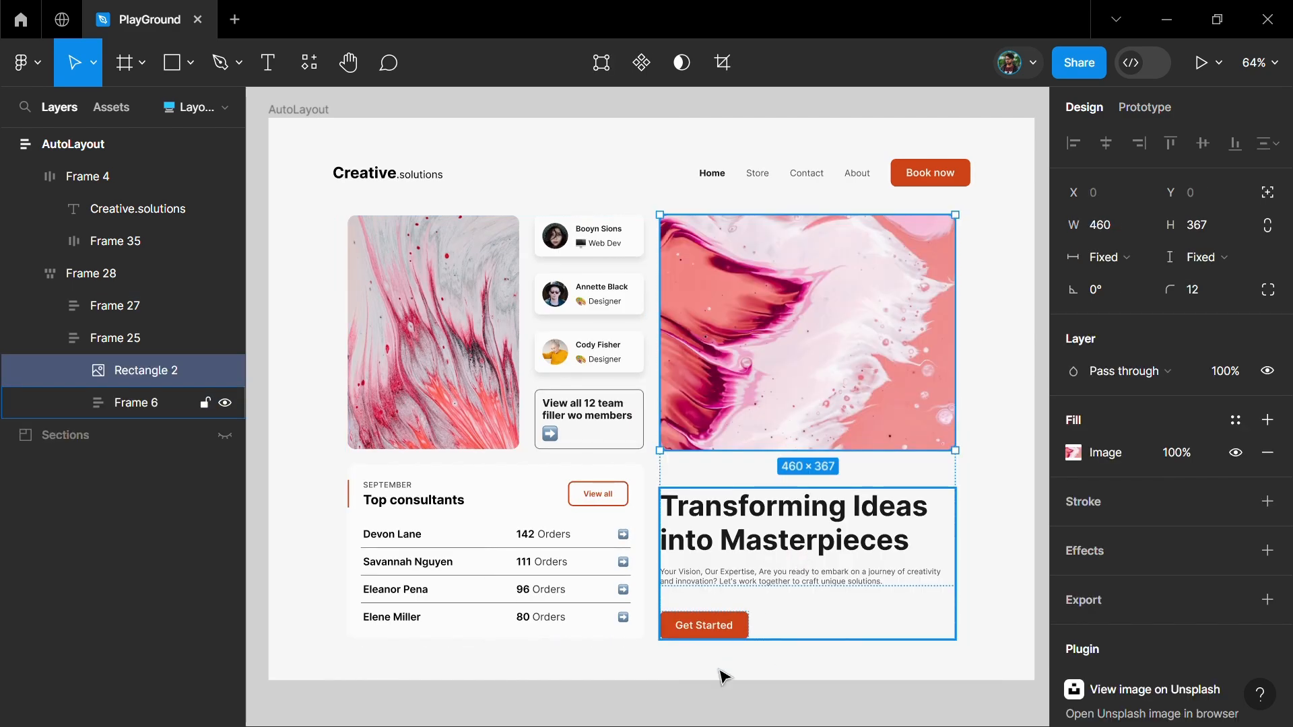
{"action": "left_click", "coordinate": [721, 707]}
Move the hero column back to first place and return the hero image below the hero text
{"action": "left_click", "coordinate": [817, 447]}
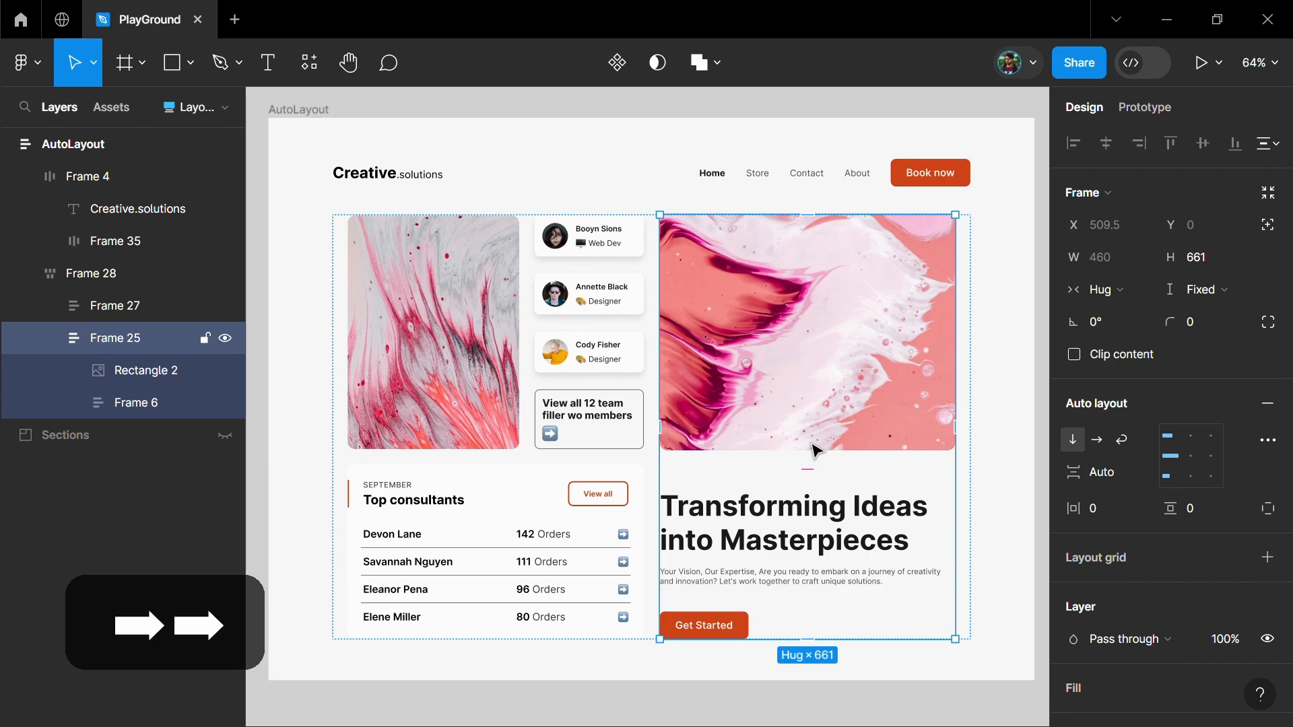
{"action": "key", "text": "Left"}
{"action": "left_click", "coordinate": [811, 444]}
{"action": "key", "text": "Down"}
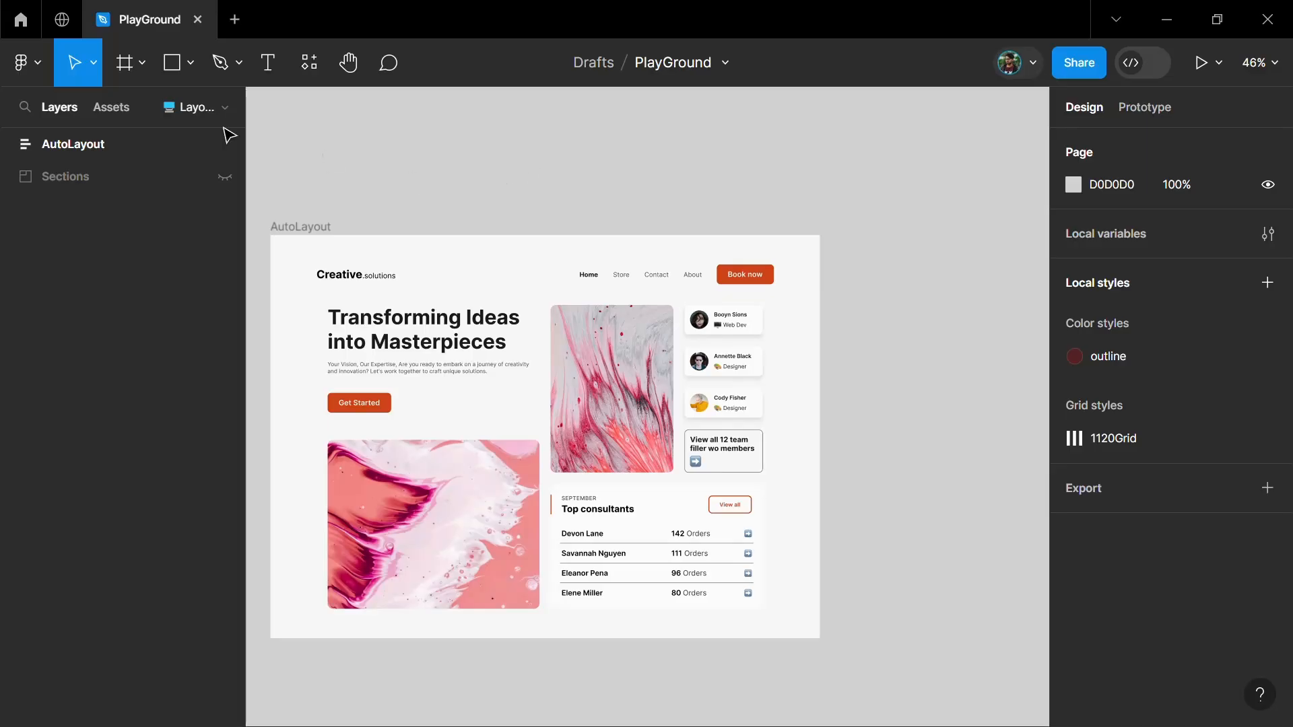
Add a MacBook Air frame (1280 × 832) beside the existing layout and name it Auto layout 2
{"action": "left_click", "coordinate": [123, 64]}
{"action": "scroll", "coordinate": [609, 149], "scroll_direction": "down", "scroll_amount": 1}
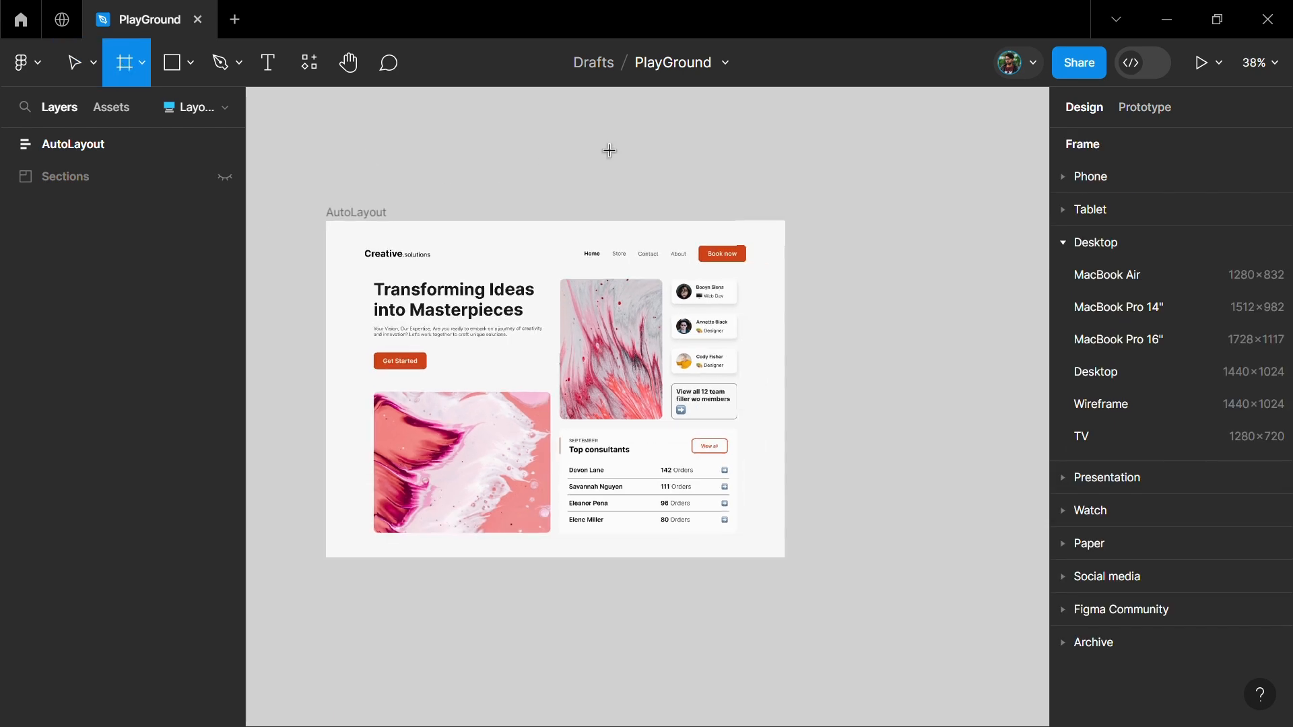
{"action": "scroll", "coordinate": [625, 180], "scroll_direction": "right", "scroll_amount": 3}
{"action": "scroll", "coordinate": [694, 207], "scroll_direction": "down", "scroll_amount": 2}
{"action": "scroll", "coordinate": [695, 206], "scroll_direction": "right", "scroll_amount": 2}
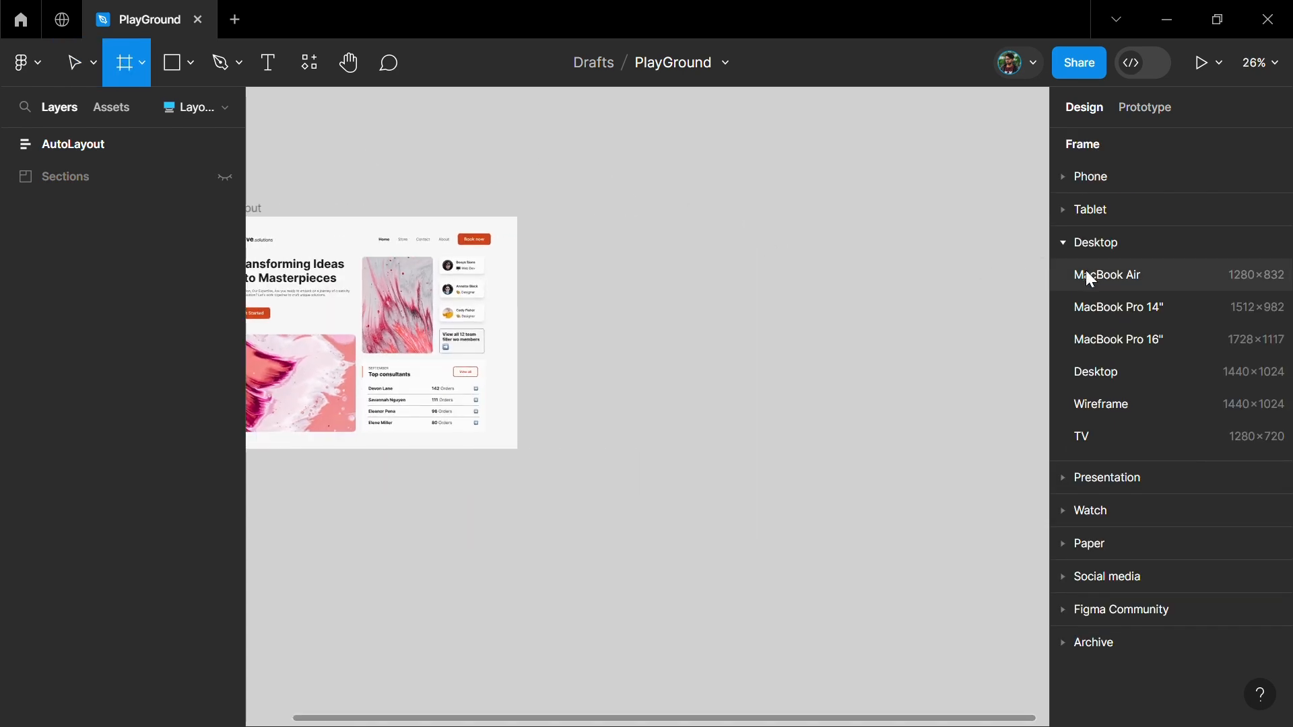
{"action": "left_click", "coordinate": [1121, 276]}
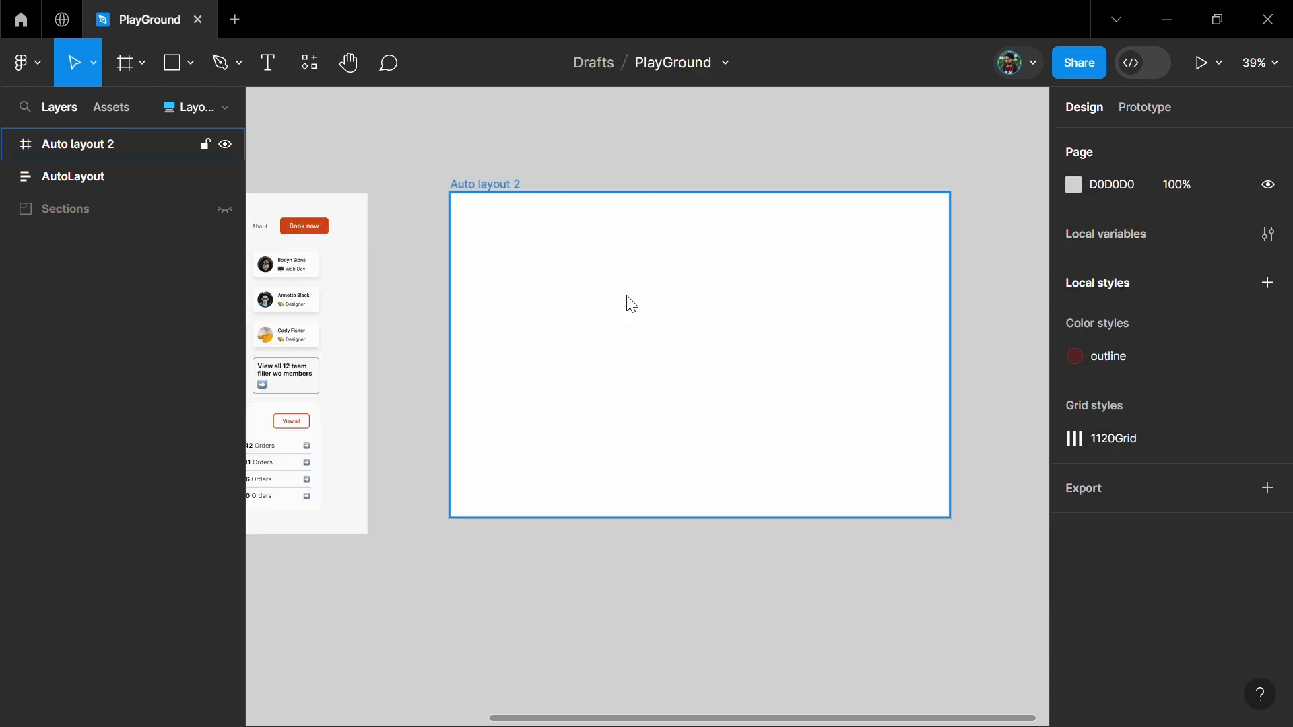
{"action": "left_click", "coordinate": [627, 300]}
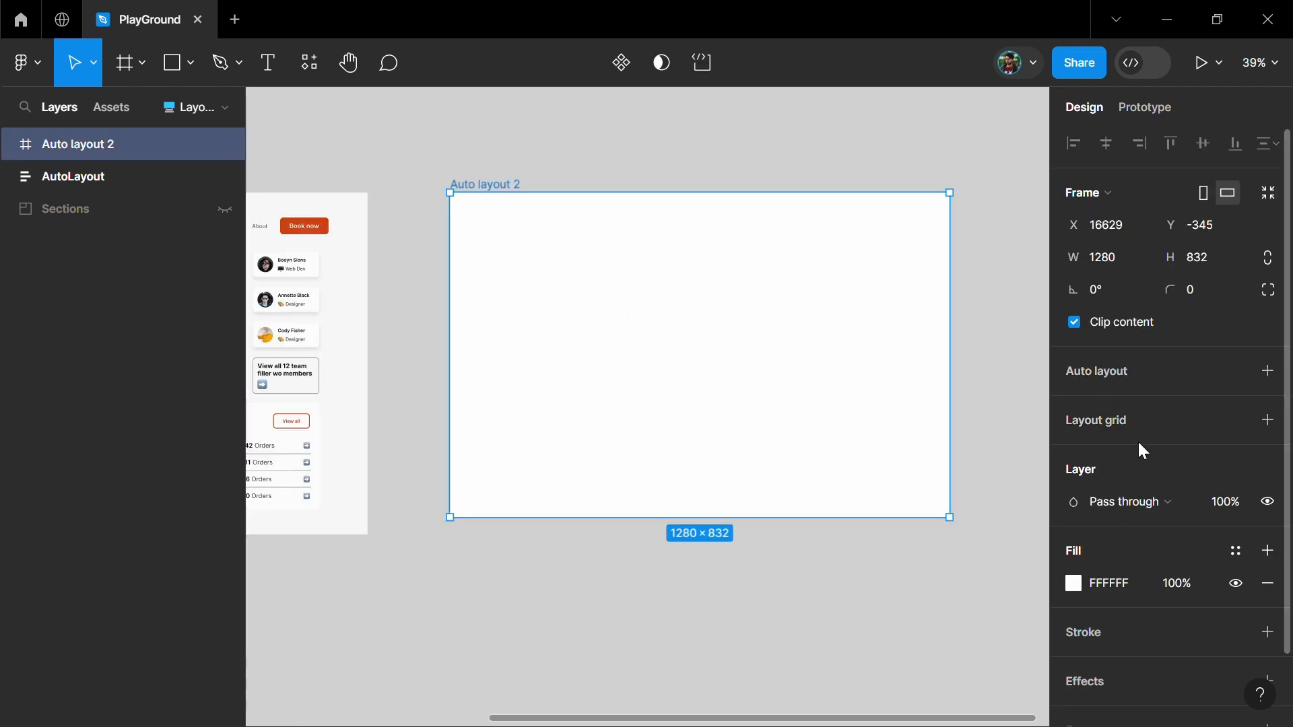
Add a columns layout grid with a count of 12 to the new frame
{"action": "left_click", "coordinate": [1268, 421]}
{"action": "left_click", "coordinate": [1077, 454]}
{"action": "left_click", "coordinate": [879, 462]}
{"action": "left_click", "coordinate": [878, 482]}
{"action": "left_click", "coordinate": [852, 532]}
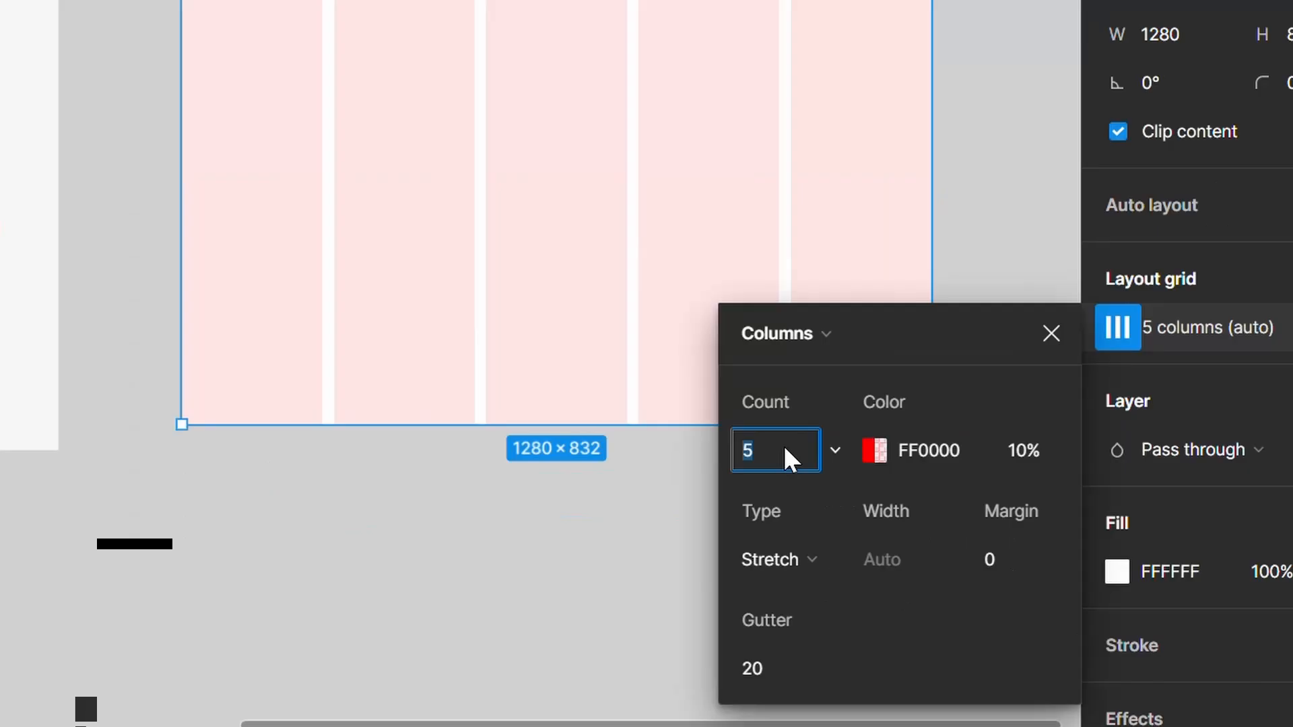
Set the column grid's margin to 150 and its gutter to 24
{"action": "left_click", "coordinate": [1005, 553]}
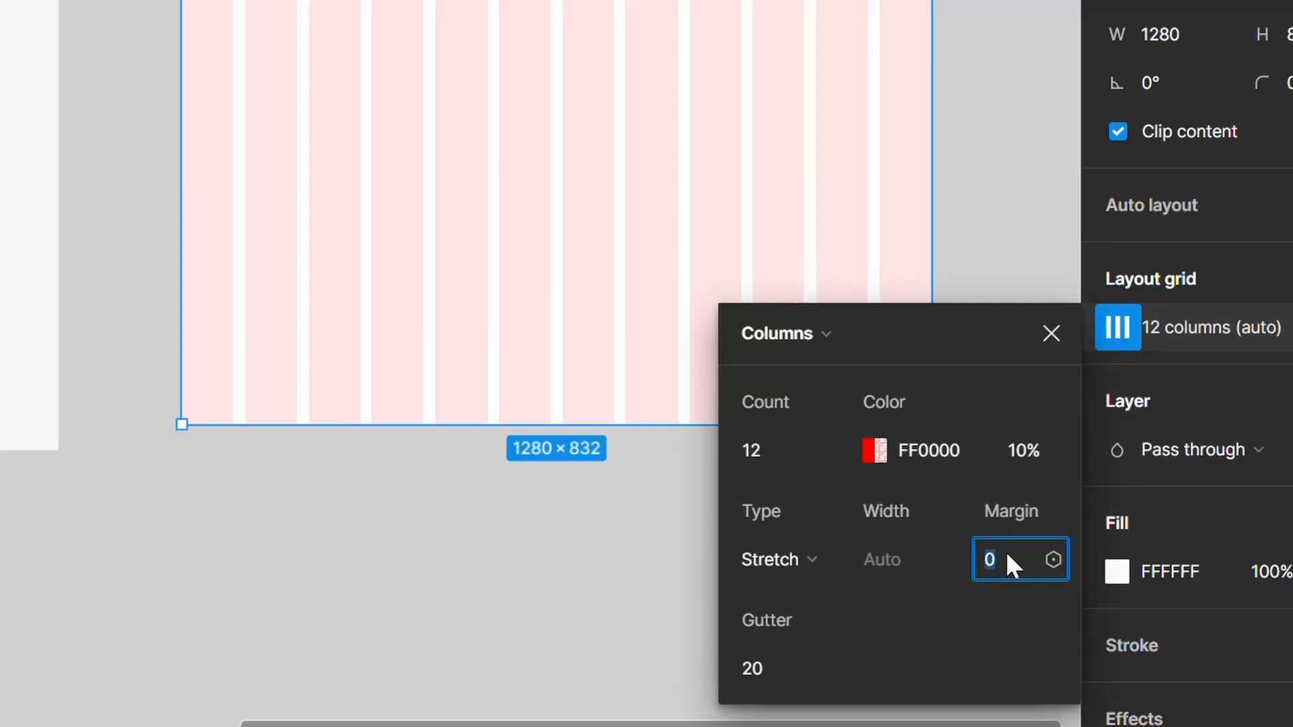
{"action": "type", "text": "150"}
{"action": "key", "text": "Return"}
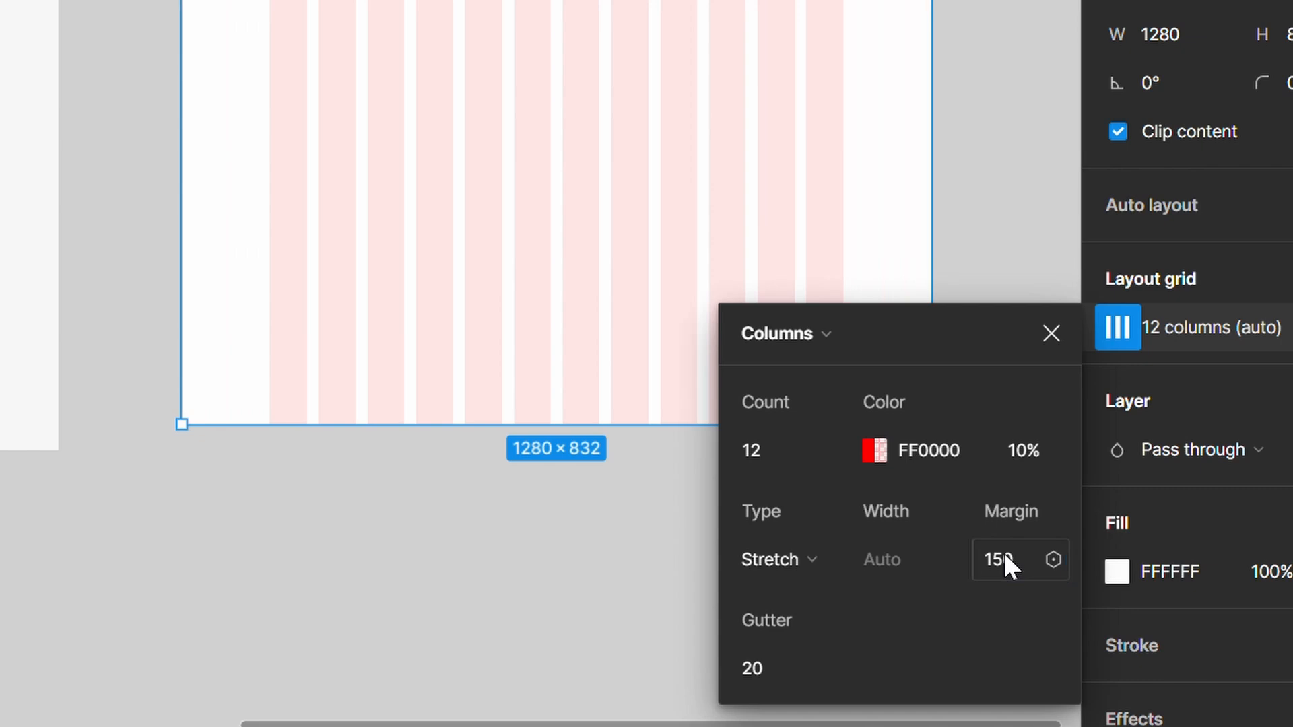
{"action": "left_click", "coordinate": [754, 667]}
{"action": "type", "text": "24"}
{"action": "key", "text": "Return"}
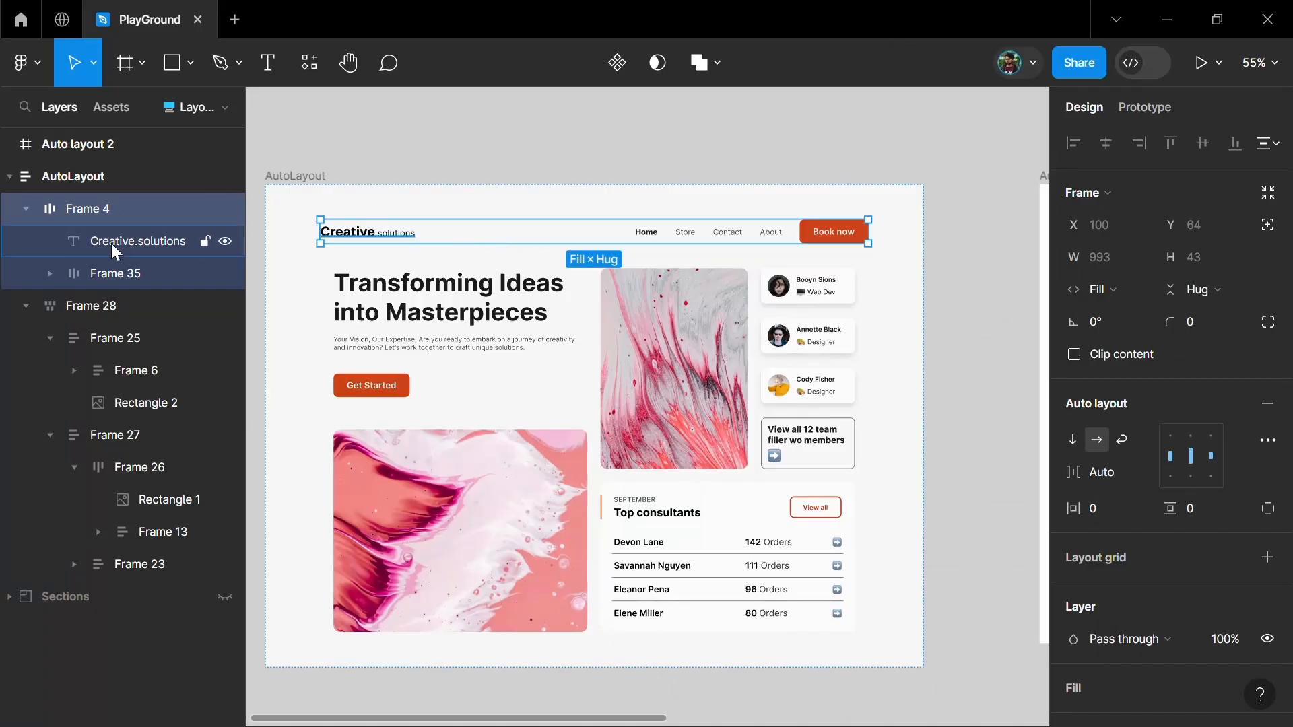
Expand the header's layers in the finished AutoLayout frame and examine how its frames and texts are nested
{"action": "left_click", "coordinate": [111, 244]}
{"action": "left_click", "coordinate": [105, 273]}
{"action": "left_click", "coordinate": [50, 274]}
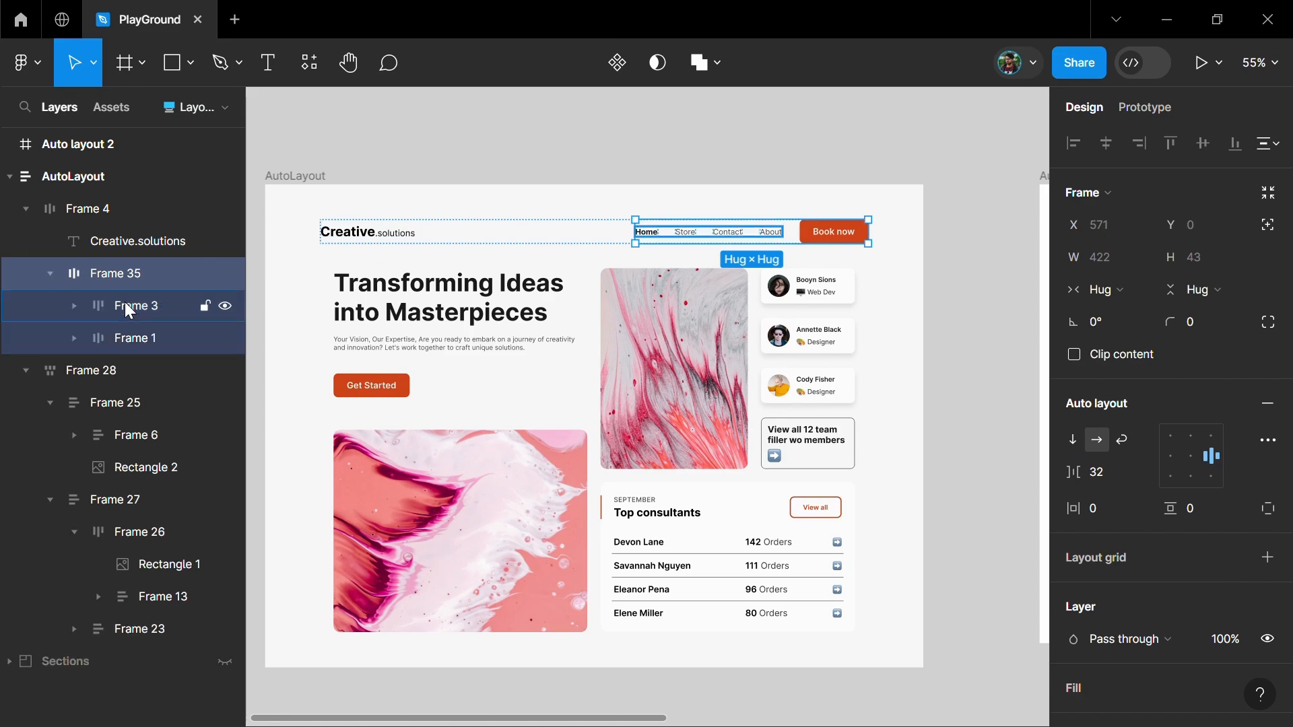
{"action": "left_click", "coordinate": [124, 303]}
{"action": "left_click", "coordinate": [74, 306]}
{"action": "left_click", "coordinate": [145, 370]}
{"action": "left_click", "coordinate": [152, 435]}
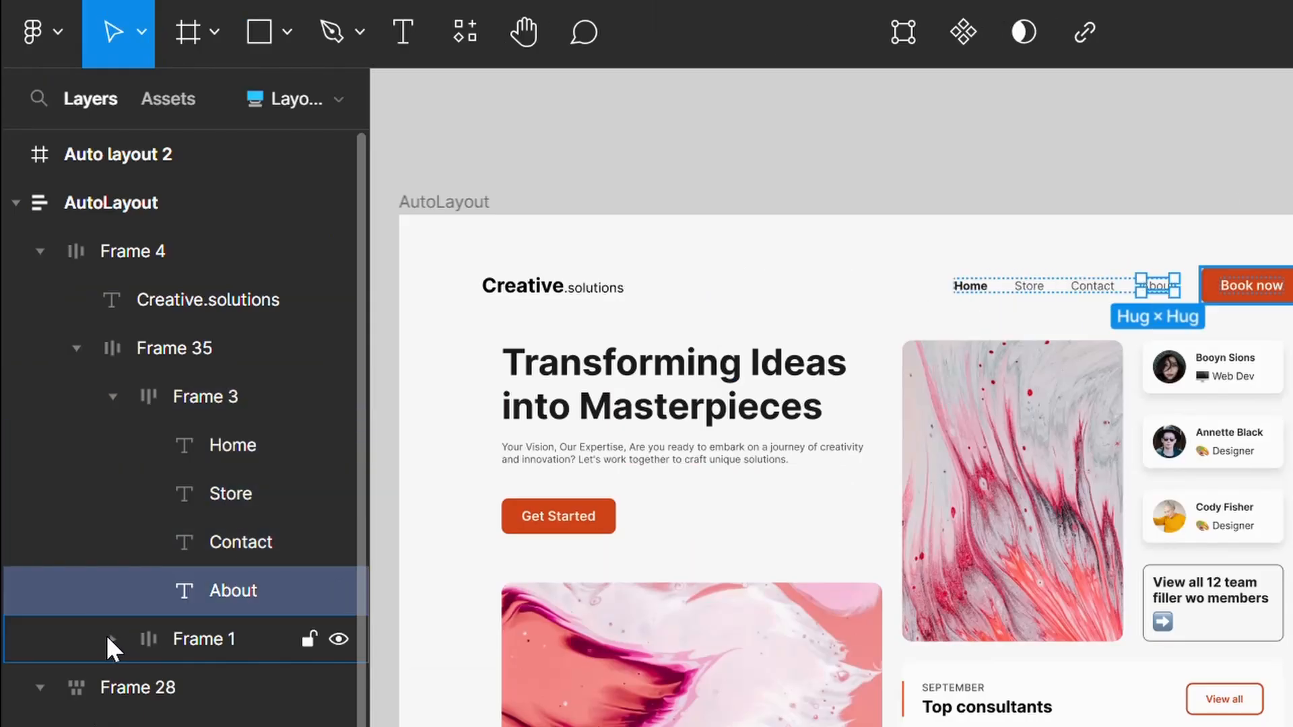
{"action": "left_click", "coordinate": [110, 638]}
{"action": "left_click", "coordinate": [210, 685]}
{"action": "left_click", "coordinate": [203, 633]}
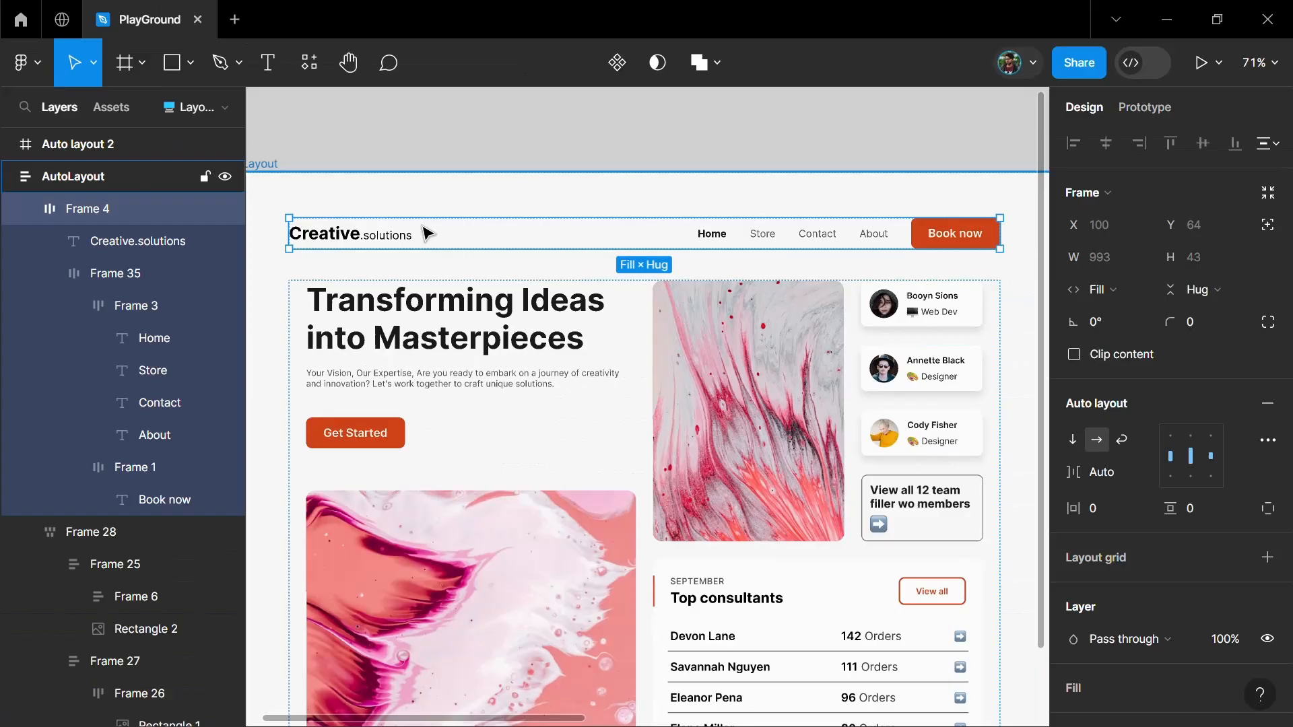
Examine the header's navigation frame and its individual link texts on the canvas
{"action": "scroll", "coordinate": [431, 230], "scroll_direction": "up", "scroll_amount": 3}
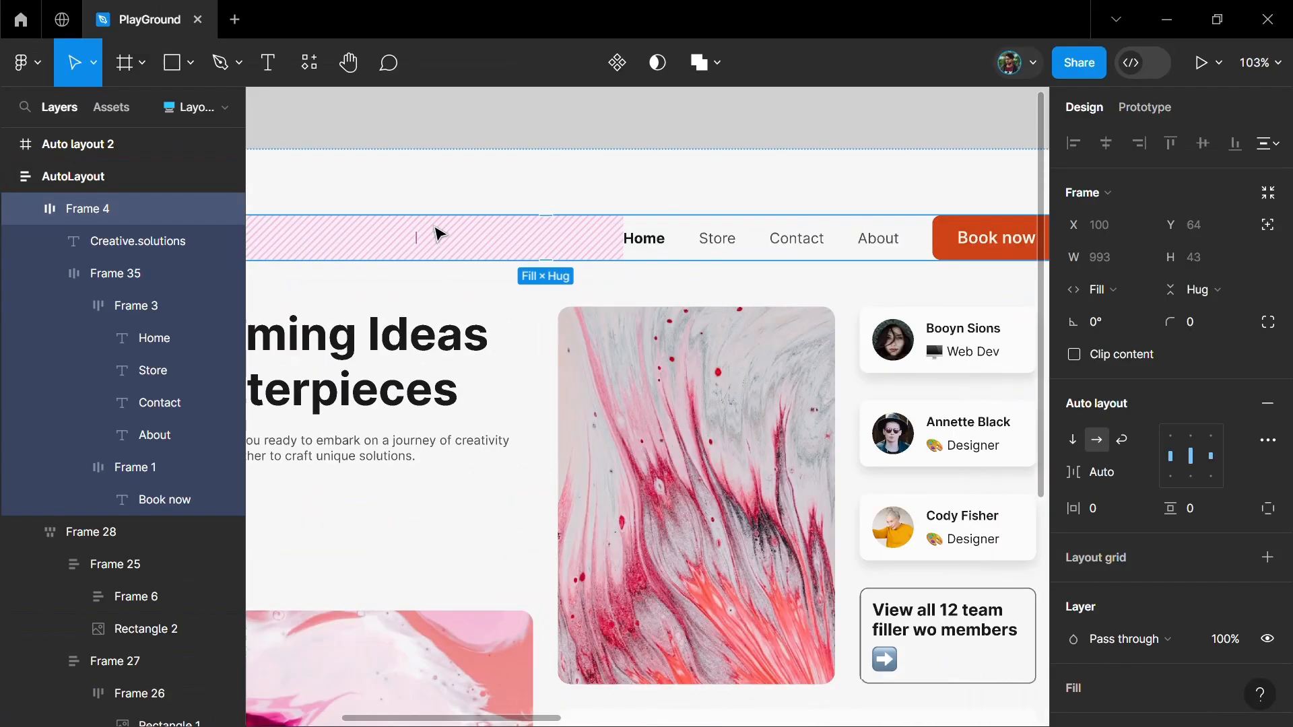
{"action": "scroll", "coordinate": [437, 235], "scroll_direction": "right", "scroll_amount": 4}
{"action": "left_click", "coordinate": [625, 250]}
{"action": "left_click", "coordinate": [614, 244]}
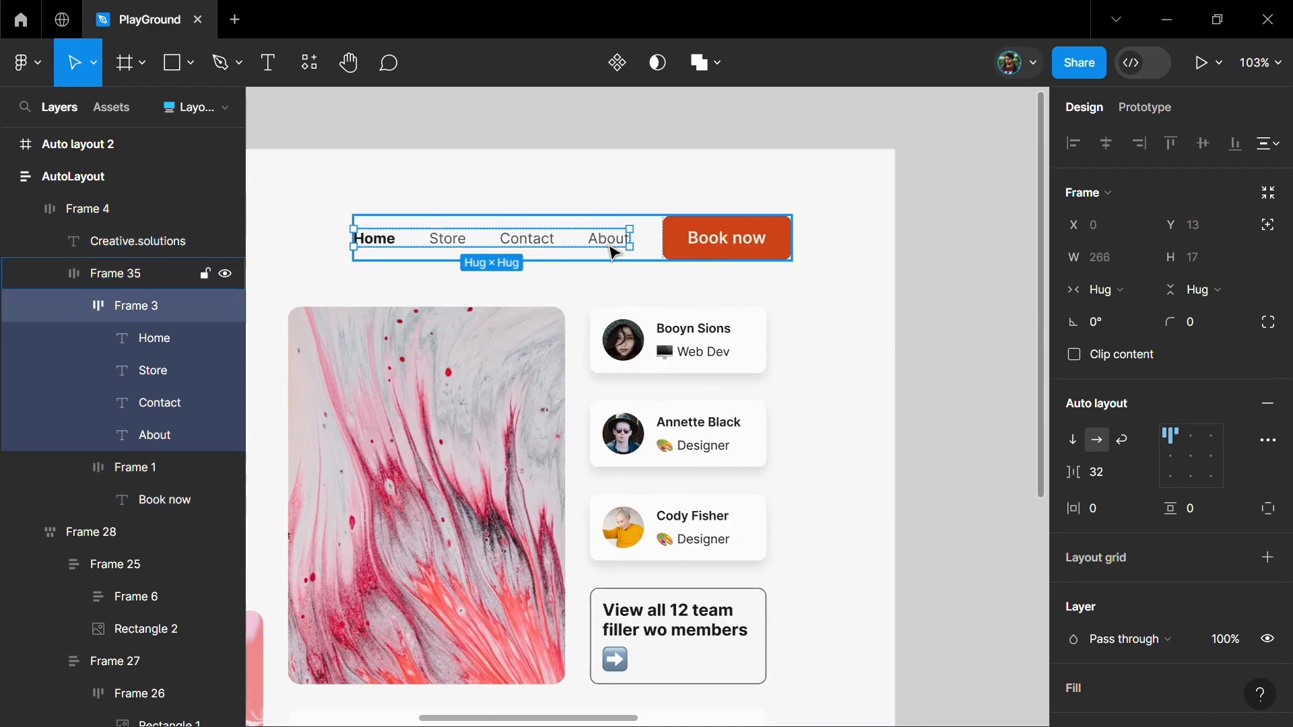
{"action": "left_click", "coordinate": [613, 243]}
{"action": "left_click", "coordinate": [532, 242]}
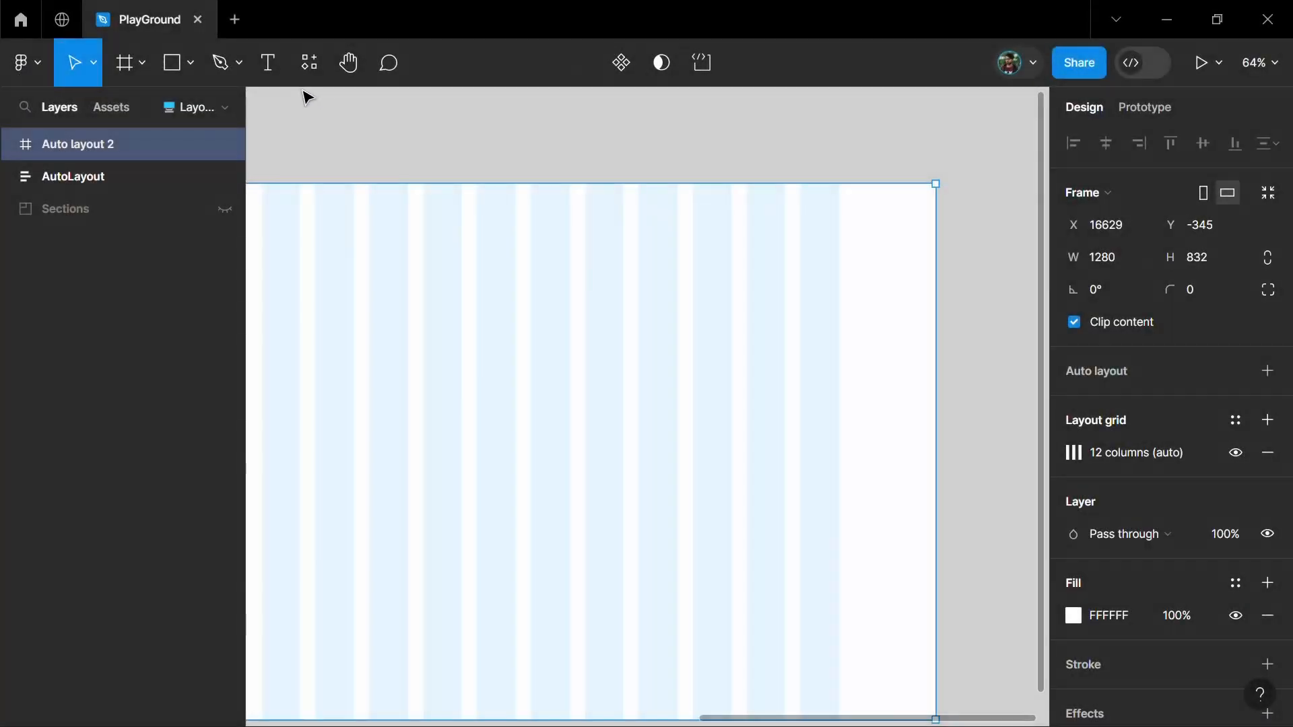
Add the text "Book now" to the Auto layout 2 frame and wrap it in an auto layout
{"action": "left_click", "coordinate": [260, 66]}
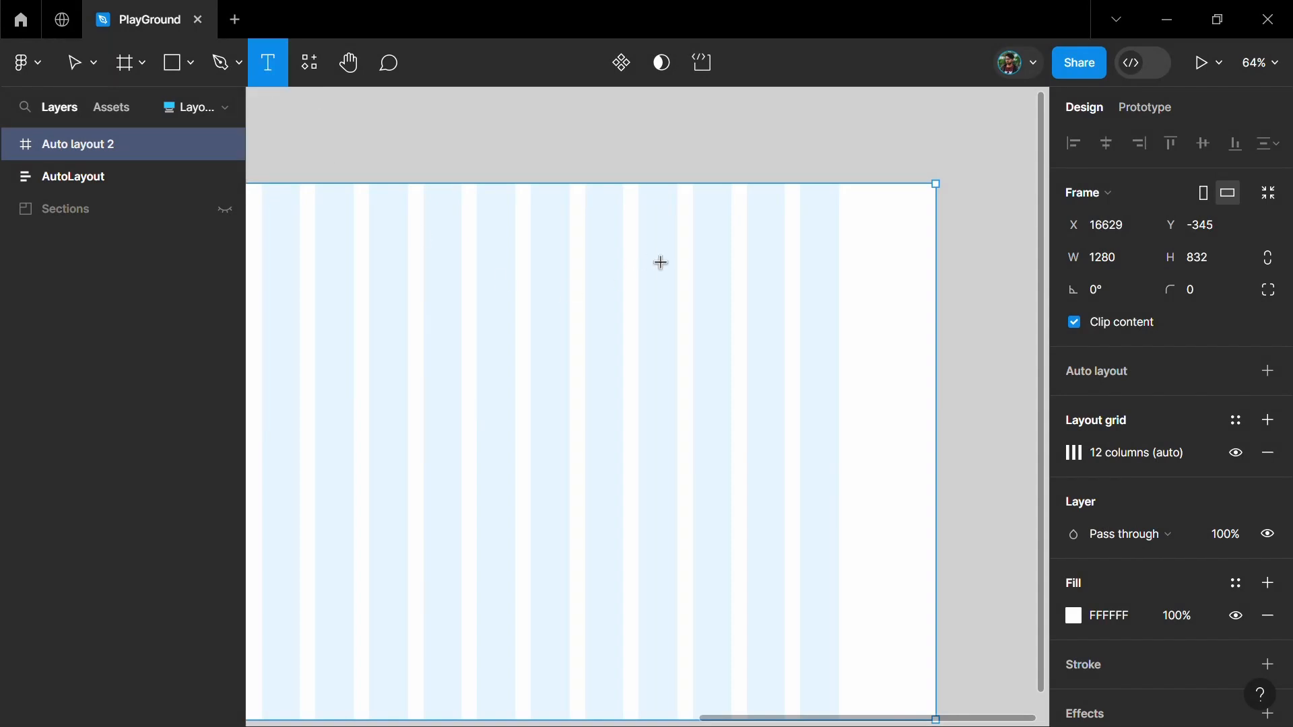
{"action": "left_click", "coordinate": [691, 243]}
{"action": "type", "text": "B"}
{"action": "key", "text": "Escape"}
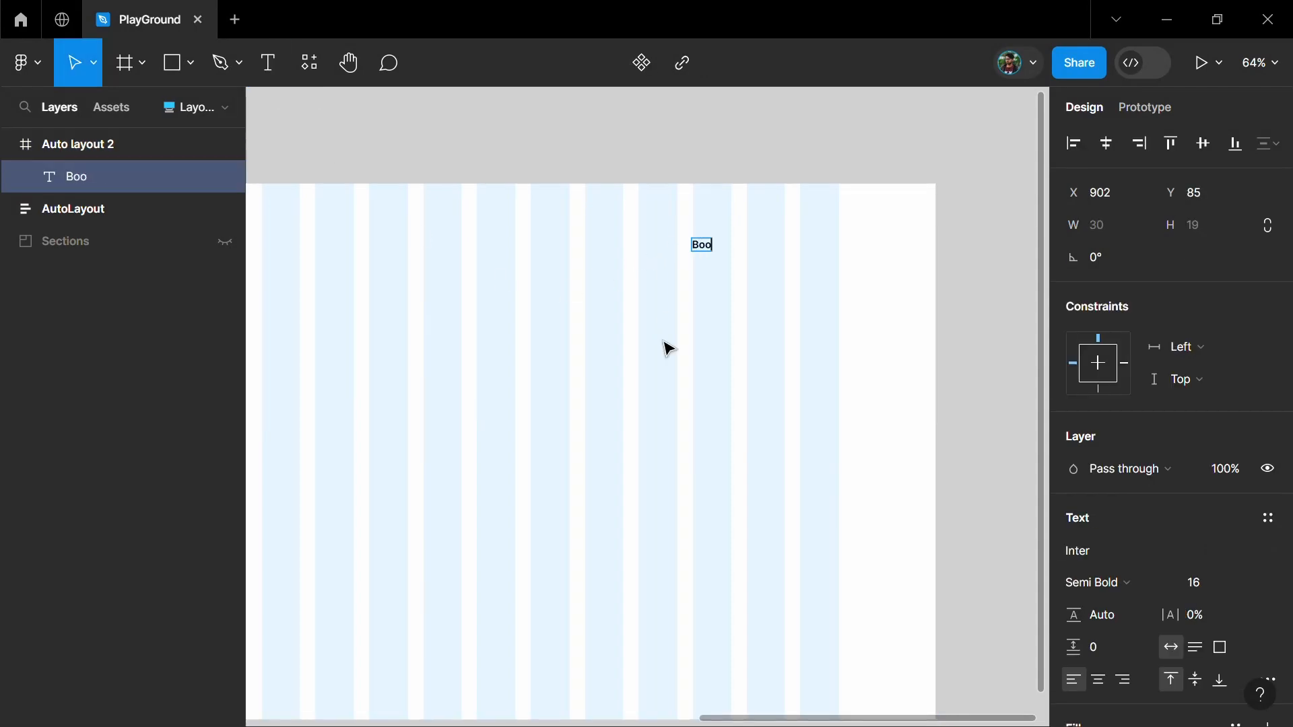
{"action": "key", "text": "shift+a"}
{"action": "scroll", "coordinate": [744, 269], "scroll_direction": "up", "scroll_amount": 5}
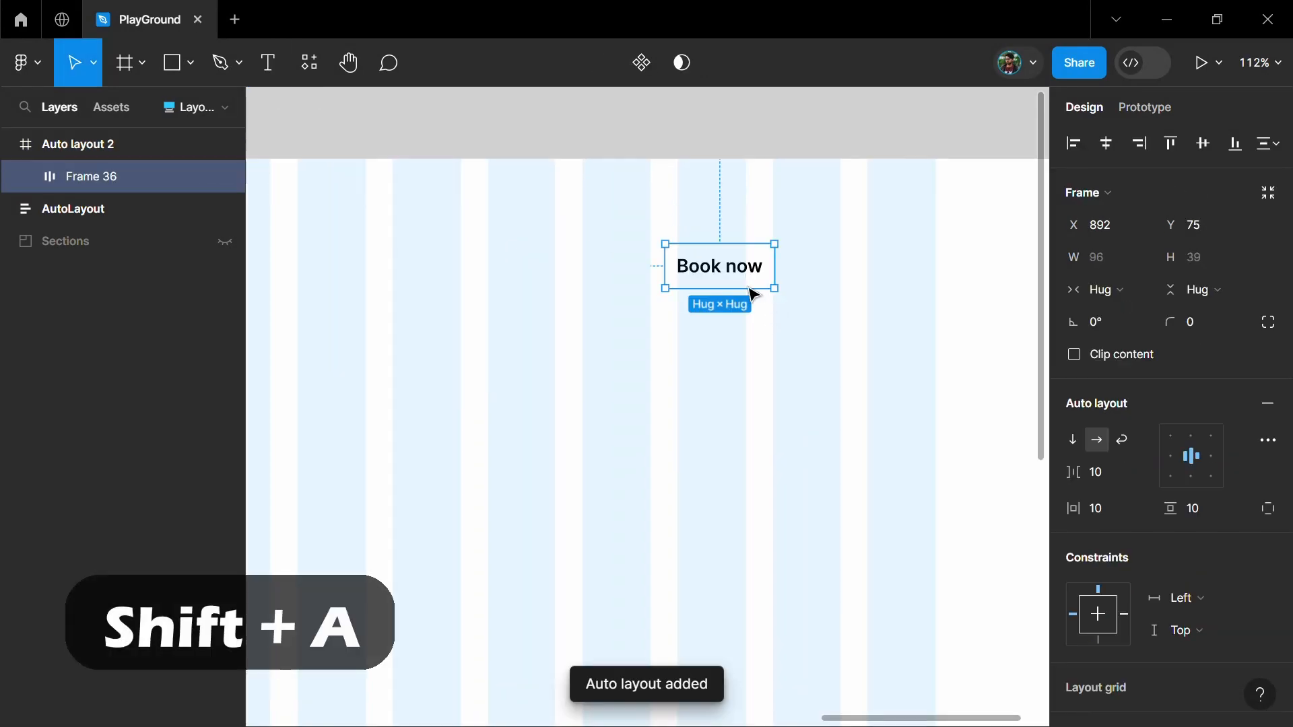
Set the Book now auto layout's horizontal padding to 24 and its vertical padding to 12
{"action": "left_click", "coordinate": [1113, 510]}
{"action": "type", "text": "24"}
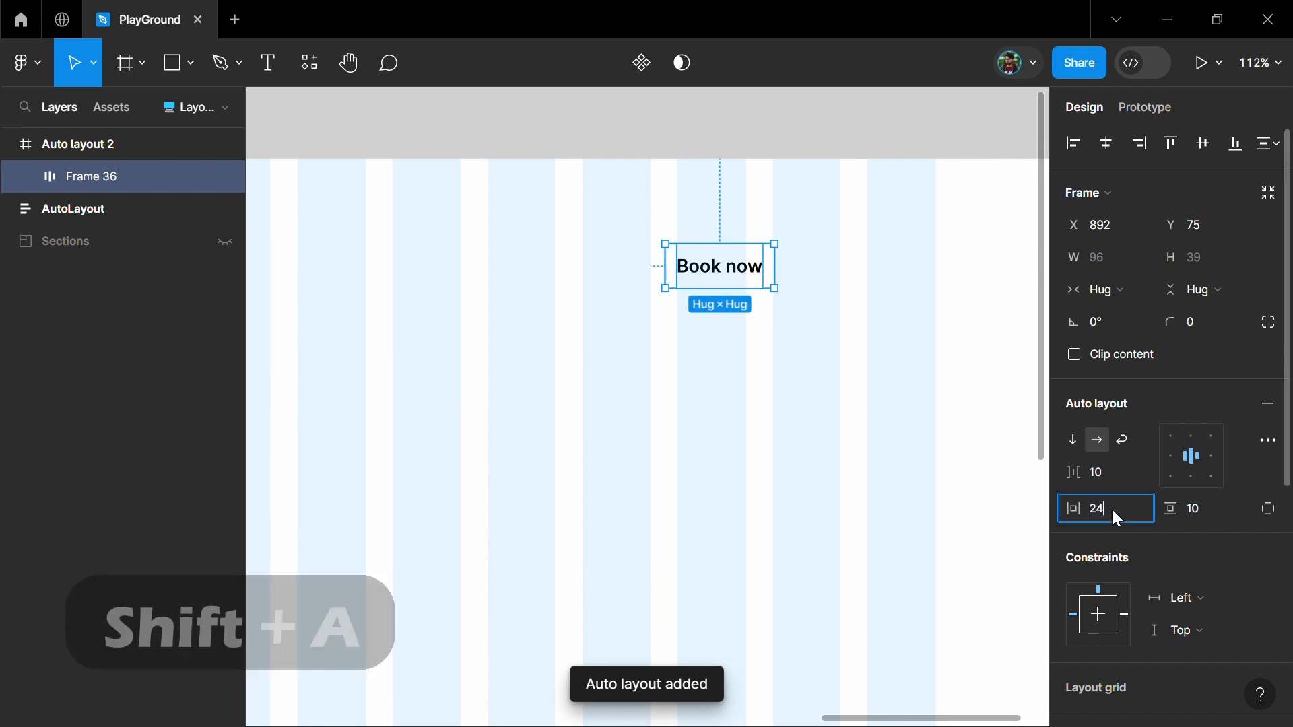
{"action": "left_click", "coordinate": [1207, 511]}
{"action": "type", "text": "12"}
{"action": "key", "text": "Return"}
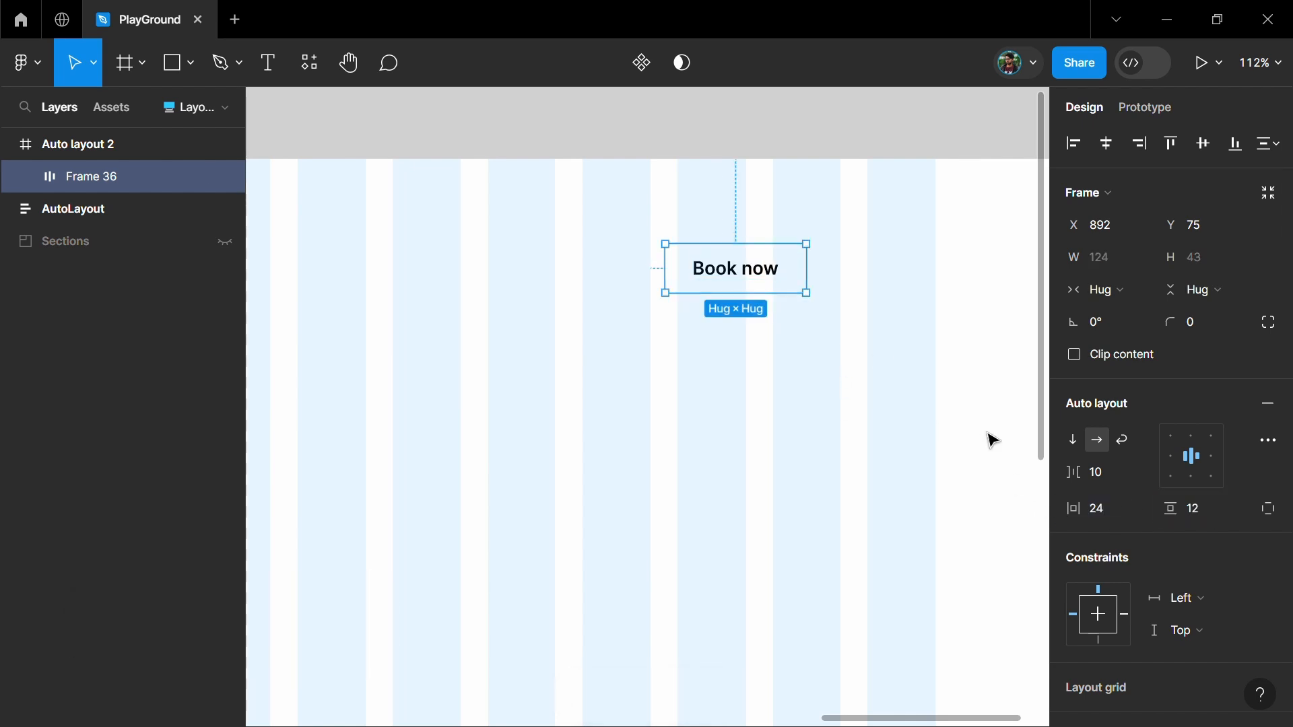
Fill the button with the orange-red sampled from the finished Book now button, with white text and a corner radius of 8
{"action": "scroll", "coordinate": [1239, 431], "scroll_direction": "down", "scroll_amount": 5}
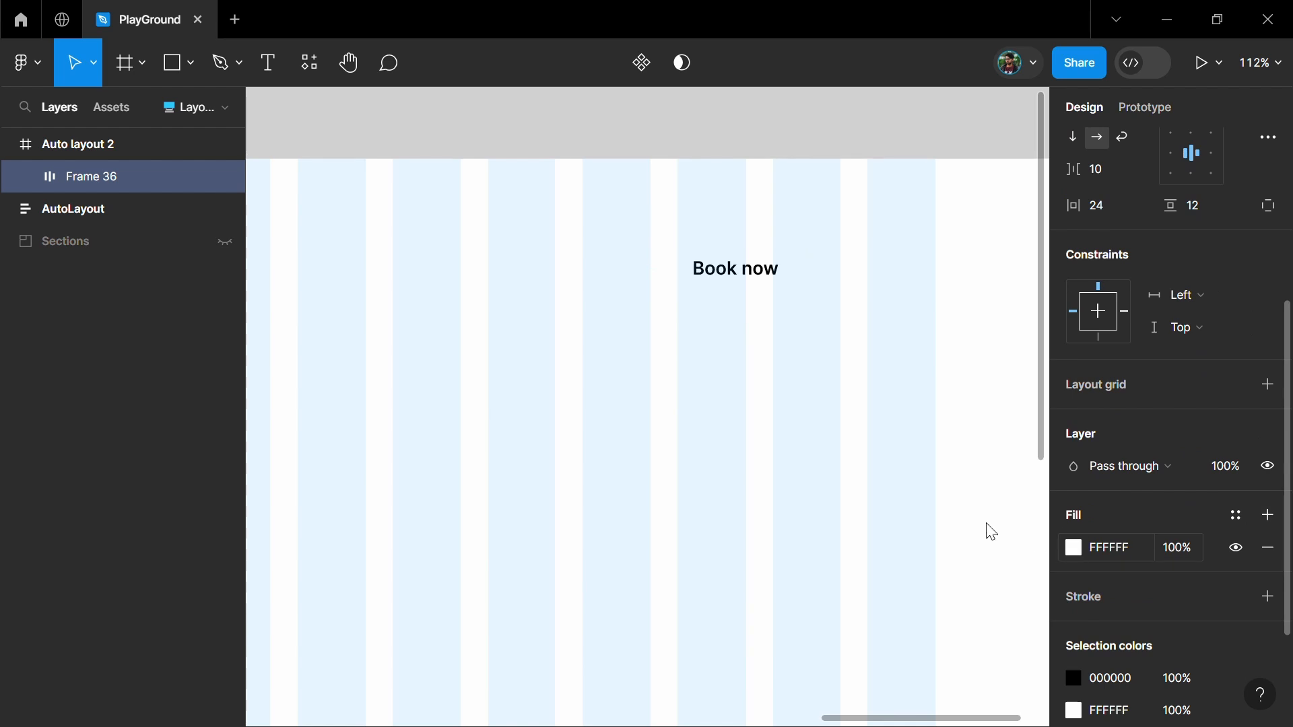
{"action": "left_click", "coordinate": [1073, 548]}
{"action": "scroll", "coordinate": [796, 431], "scroll_direction": "down", "scroll_amount": 3}
{"action": "scroll", "coordinate": [707, 467], "scroll_direction": "left", "scroll_amount": 6}
{"action": "left_click", "coordinate": [835, 484]}
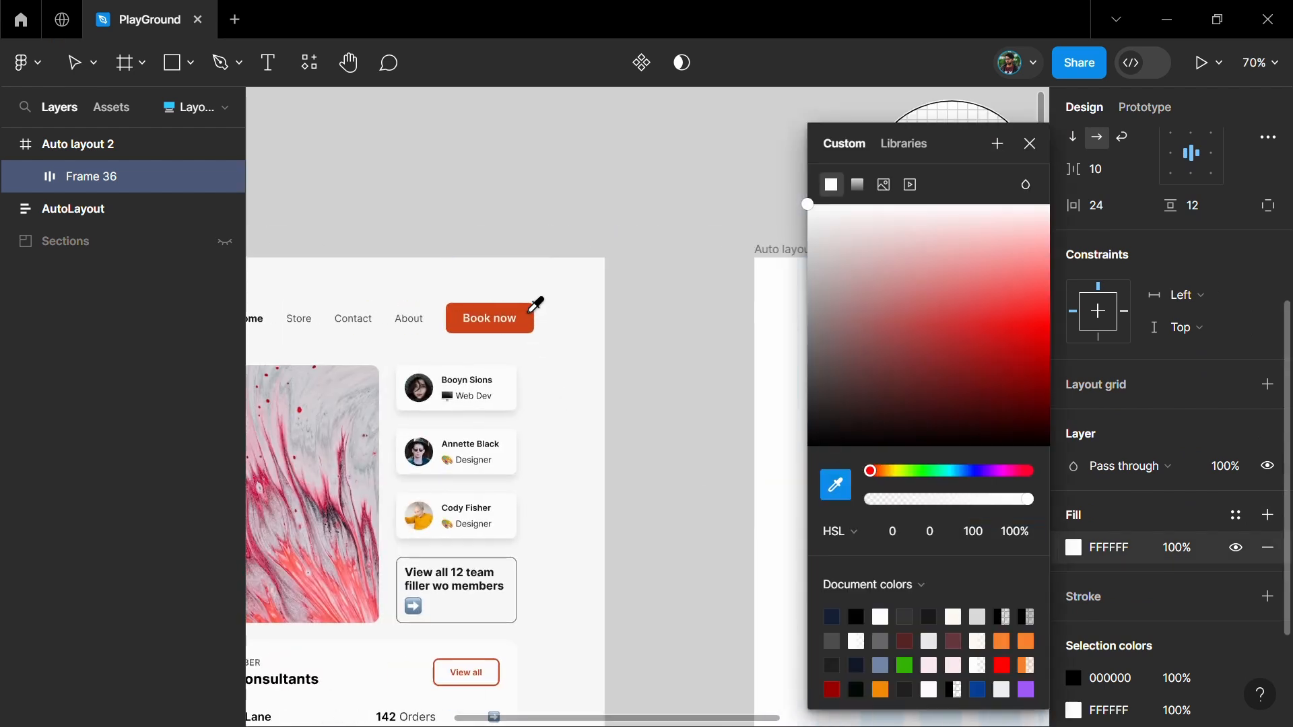
{"action": "left_click", "coordinate": [531, 315]}
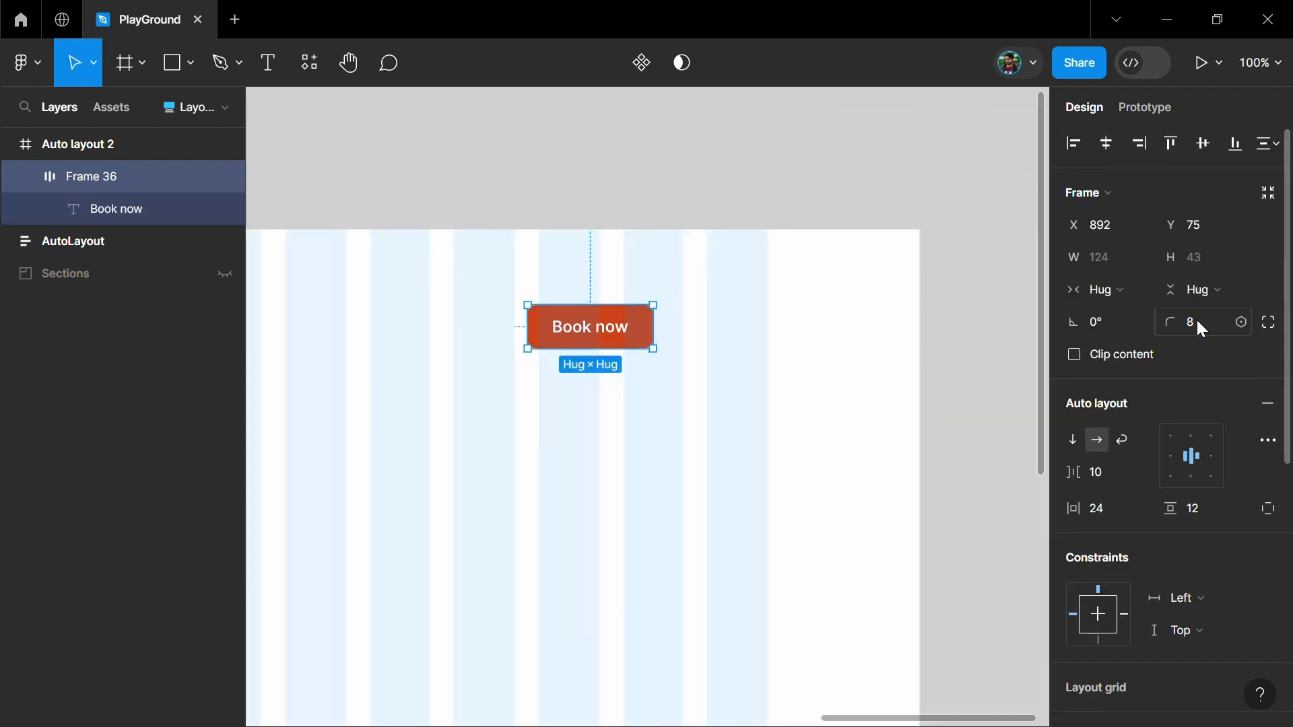
{"action": "left_click", "coordinate": [658, 528]}
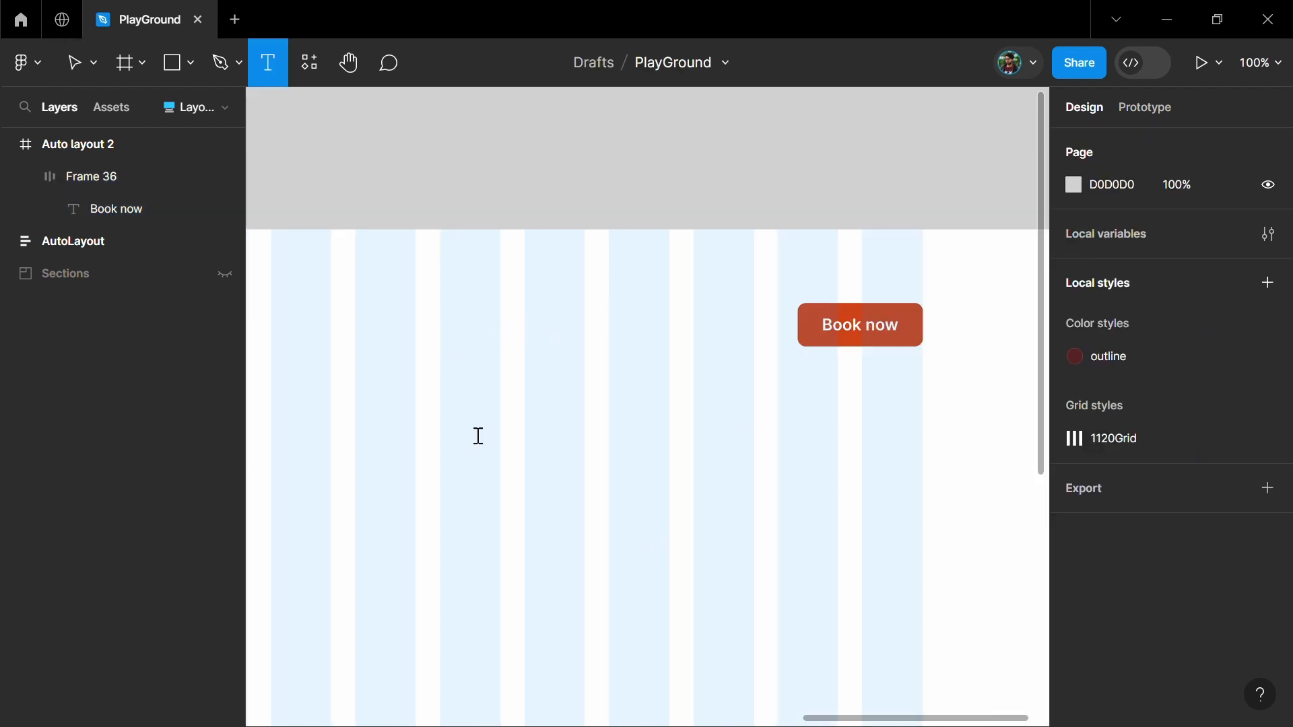
Add the text "Home" beside the Book now button with three copies of it in Regular weight
{"action": "left_click", "coordinate": [450, 340]}
{"action": "type", "text": "Home"}
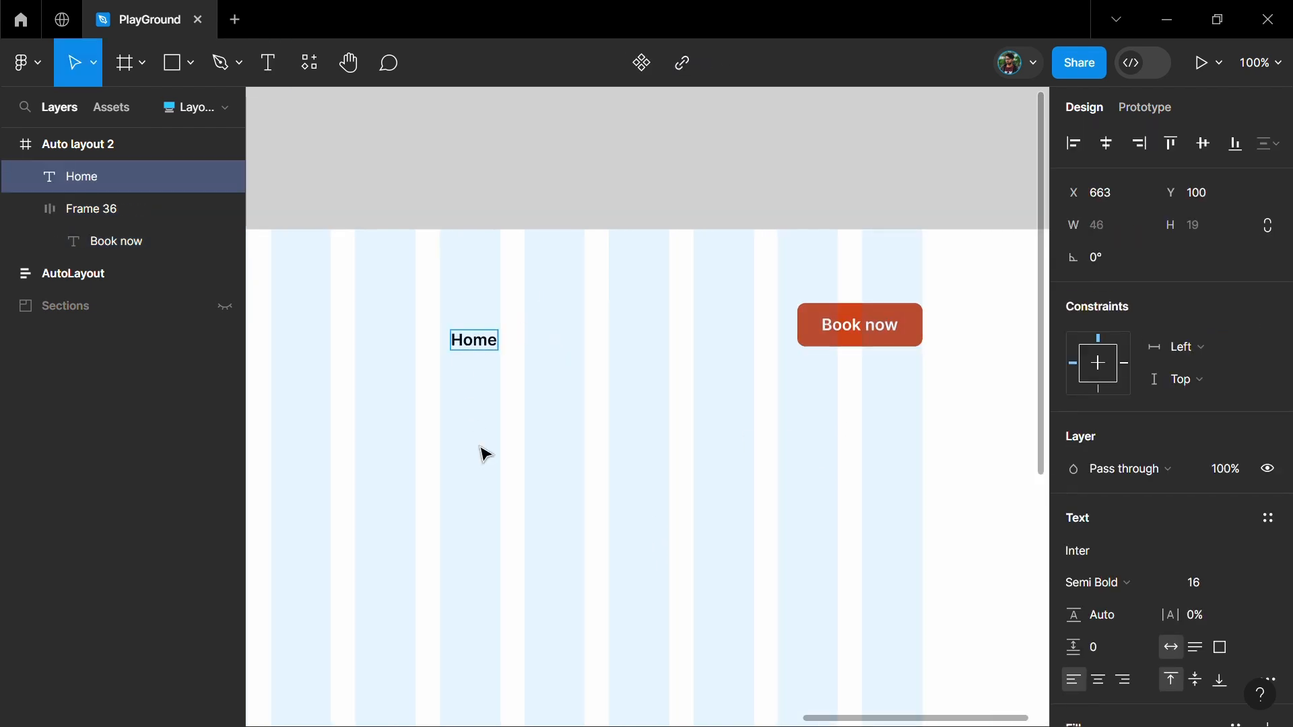
{"action": "left_click_drag", "start_coordinate": [479, 343], "coordinate": [538, 319]}
{"action": "left_click", "coordinate": [1105, 630]}
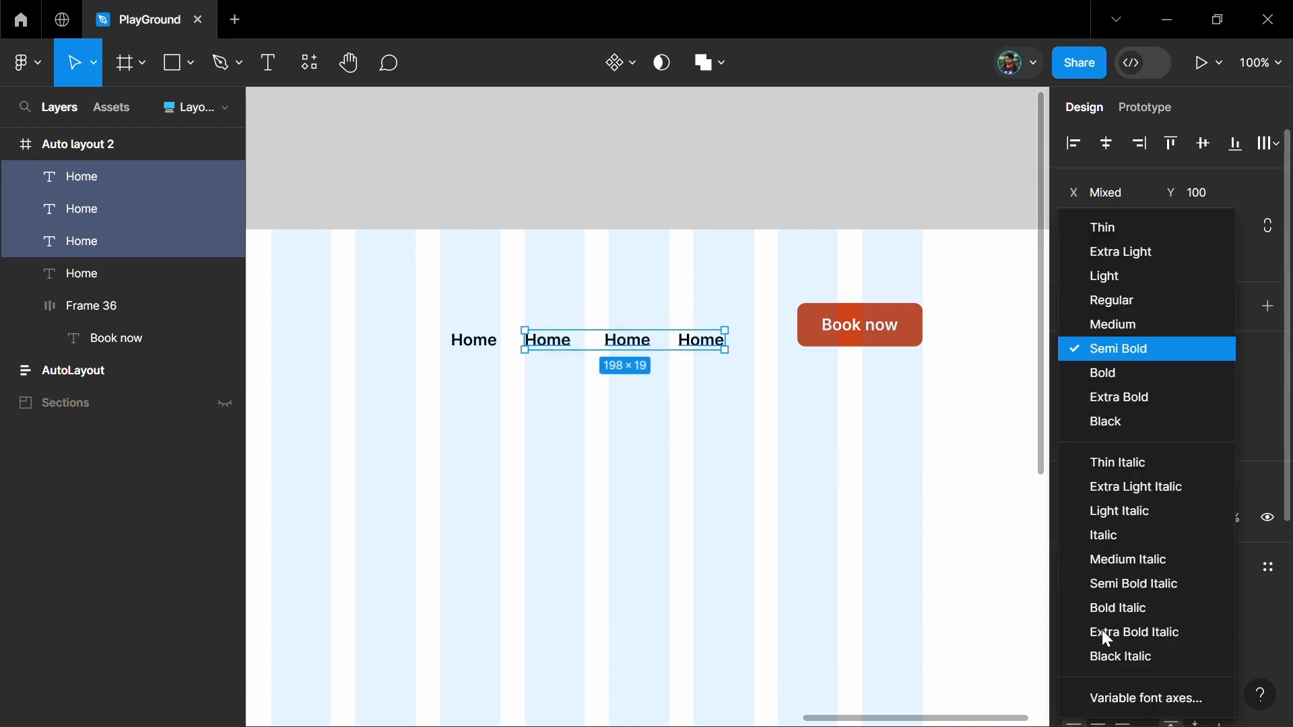
{"action": "left_click", "coordinate": [1108, 308]}
{"action": "left_click", "coordinate": [577, 409]}
Change the three copied link texts to "Store", "Contact" and "About"
{"action": "double_click", "coordinate": [550, 346]}
{"action": "type", "text": "Store"}
{"action": "double_click", "coordinate": [725, 348]}
{"action": "type", "text": "Contact"}
{"action": "double_click", "coordinate": [802, 347]}
{"action": "type", "text": "About"}
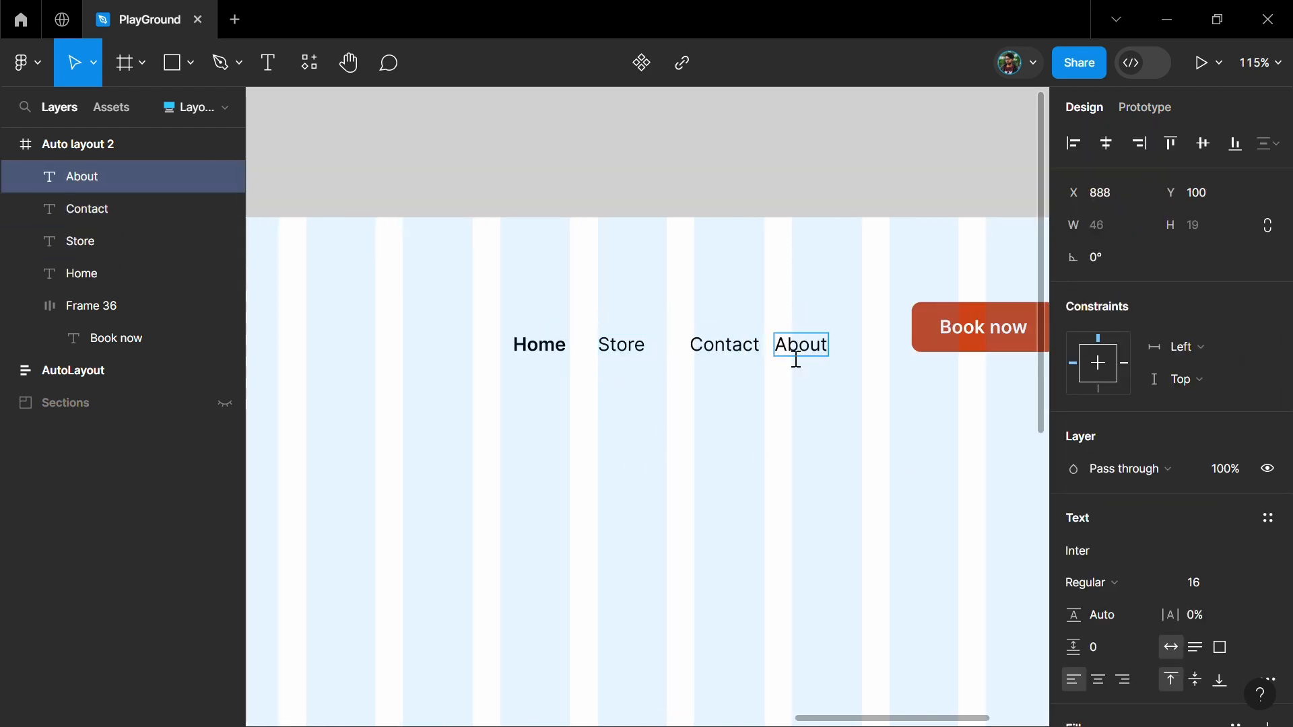
Wrap the four navigation link texts in an auto layout with a spacing of 24
{"action": "left_click", "coordinate": [489, 347]}
{"action": "left_click", "coordinate": [566, 351], "text": "shift"}
{"action": "left_click", "coordinate": [656, 347], "text": "shift"}
{"action": "left_click", "coordinate": [745, 346], "text": "shift"}
{"action": "key", "text": "shift+a"}
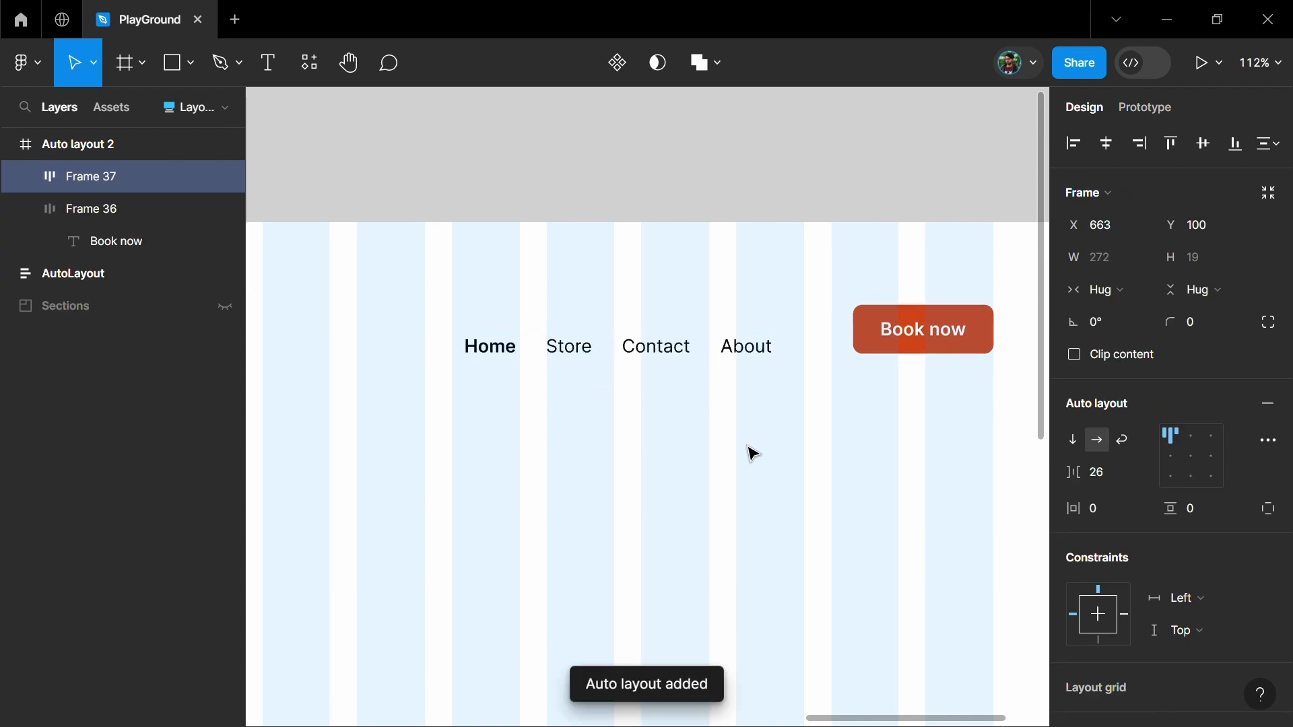
{"action": "left_click", "coordinate": [1118, 479]}
{"action": "type", "text": "24"}
{"action": "key", "text": "Return"}
Align the link group level with the Book now button and wrap both in one auto layout
{"action": "left_click_drag", "start_coordinate": [701, 349], "coordinate": [737, 331]}
{"action": "left_click", "coordinate": [956, 335], "text": "shift"}
{"action": "key", "text": "shift+a"}
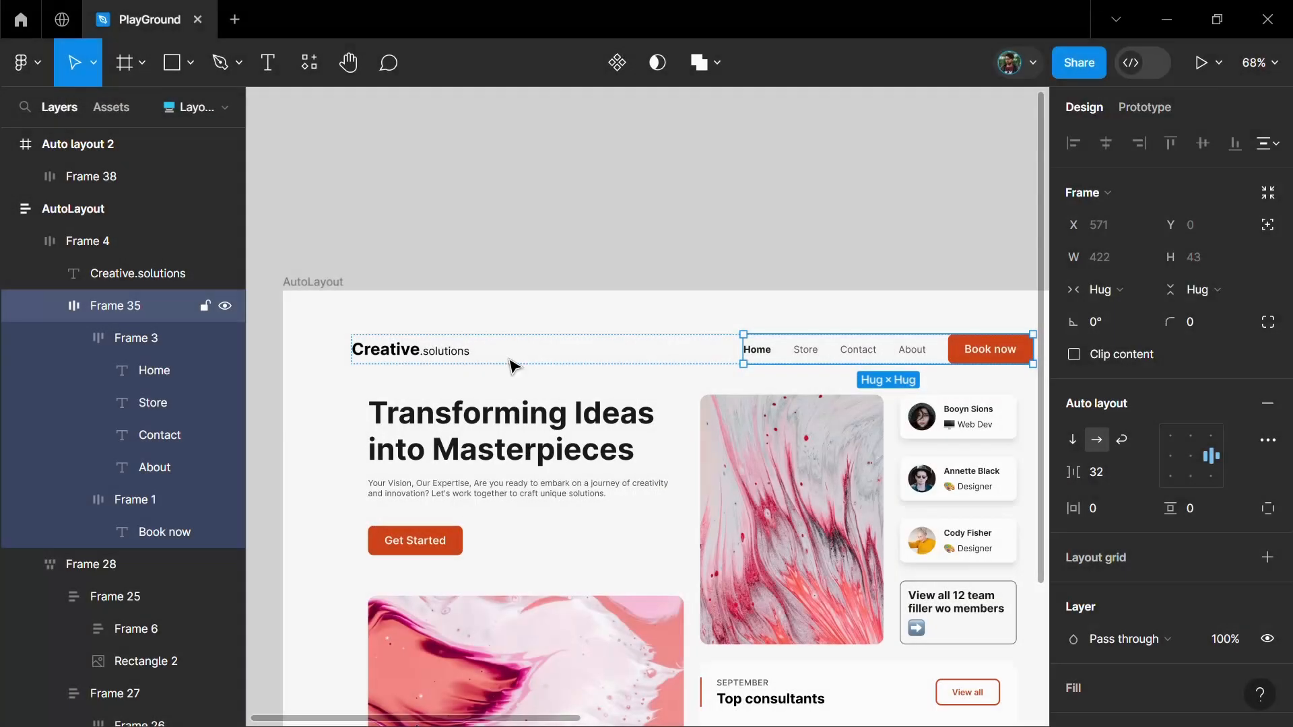
Copy the "Creative.solutions" logo text from the finished design into Auto layout 2, aligned with the first grid column
{"action": "left_click", "coordinate": [425, 361]}
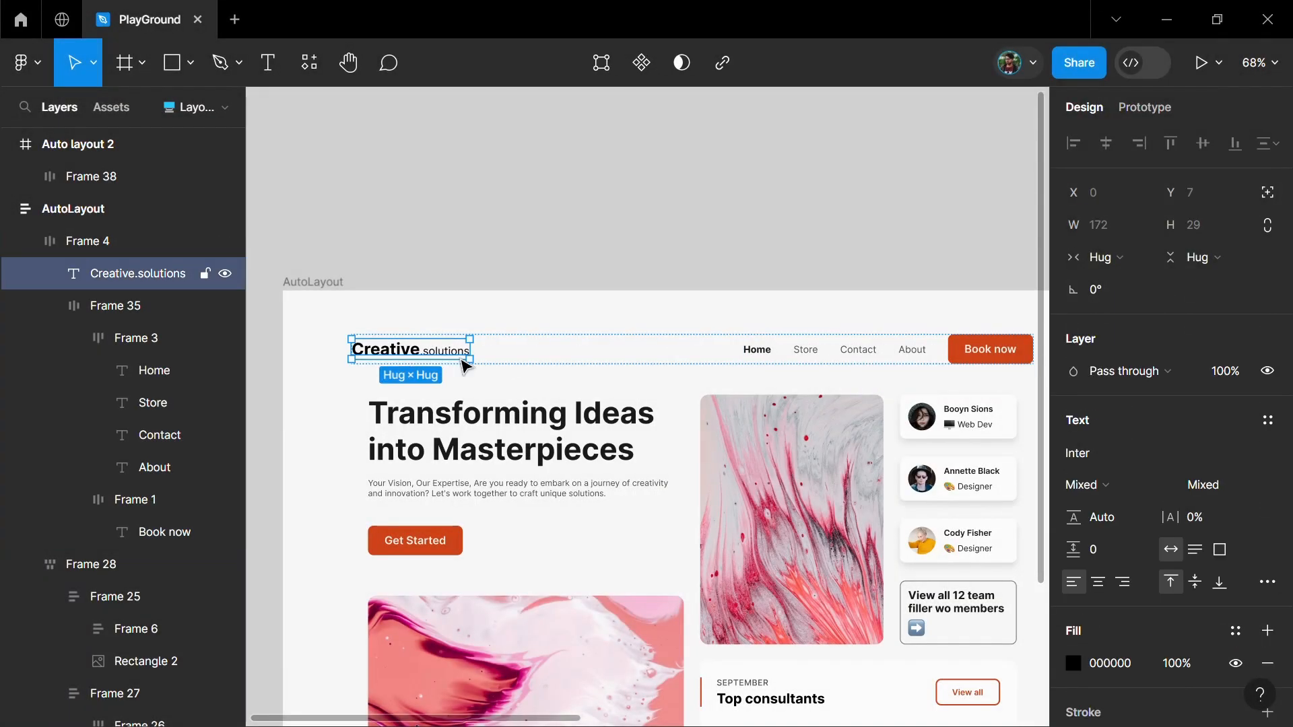
{"action": "left_click_drag", "start_coordinate": [421, 354], "coordinate": [499, 247]}
{"action": "scroll", "coordinate": [629, 240], "scroll_direction": "down", "scroll_amount": 2}
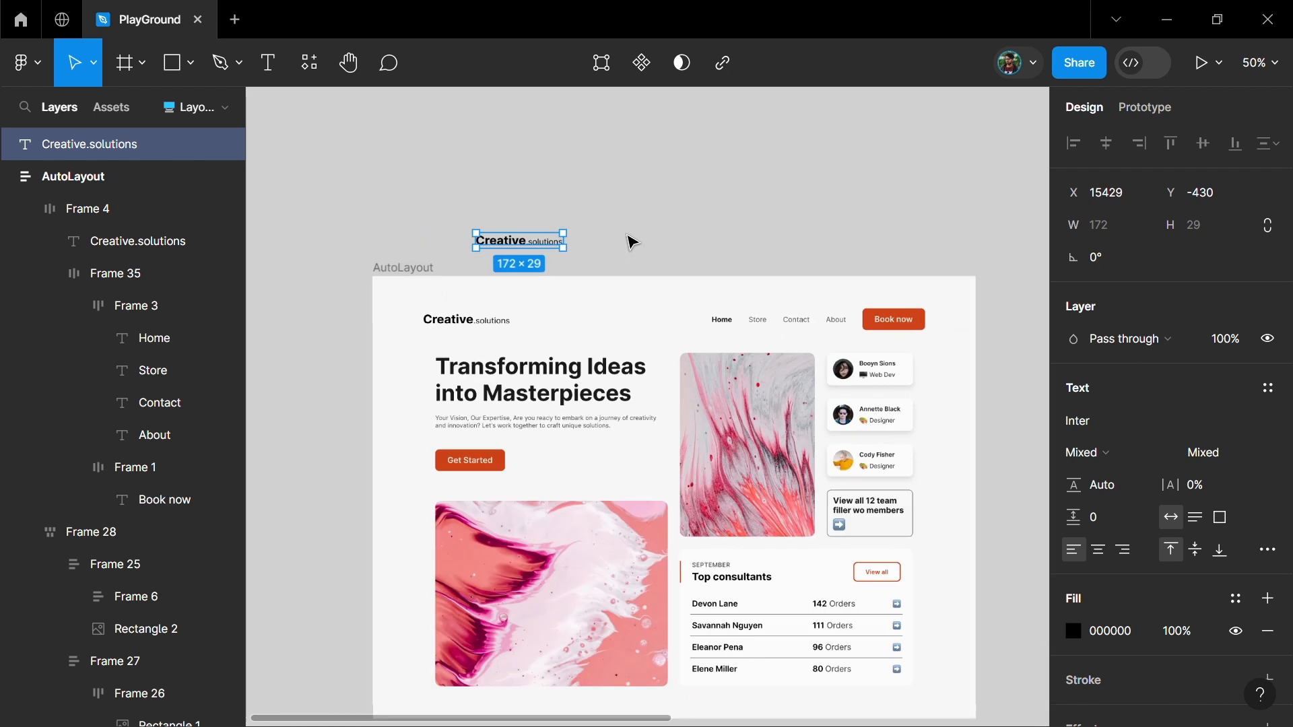
{"action": "scroll", "coordinate": [629, 241], "scroll_direction": "right", "scroll_amount": 2}
{"action": "left_click_drag", "start_coordinate": [418, 246], "coordinate": [837, 338]}
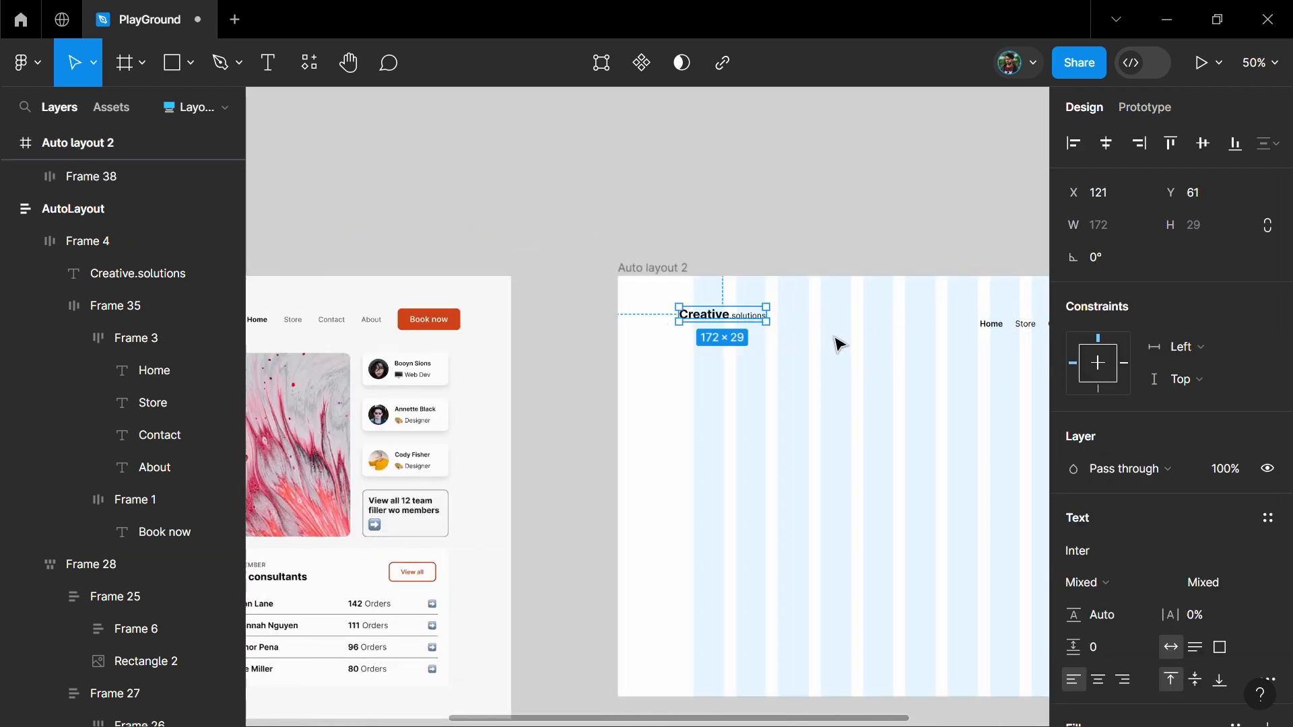
{"action": "scroll", "coordinate": [837, 338], "scroll_direction": "up", "scroll_amount": 3}
{"action": "scroll", "coordinate": [767, 339], "scroll_direction": "right", "scroll_amount": 2}
{"action": "scroll", "coordinate": [485, 303], "scroll_direction": "down", "scroll_amount": 1}
{"action": "left_click_drag", "start_coordinate": [486, 305], "coordinate": [525, 347]}
Wrap the logo text and the navigation group together in an auto layout
{"action": "scroll", "coordinate": [626, 357], "scroll_direction": "right", "scroll_amount": 1}
{"action": "key", "text": "ctrl+a"}
{"action": "scroll", "coordinate": [615, 376], "scroll_direction": "down", "scroll_amount": 1}
{"action": "scroll", "coordinate": [616, 376], "scroll_direction": "right", "scroll_amount": 1}
{"action": "key", "text": "shift+a"}
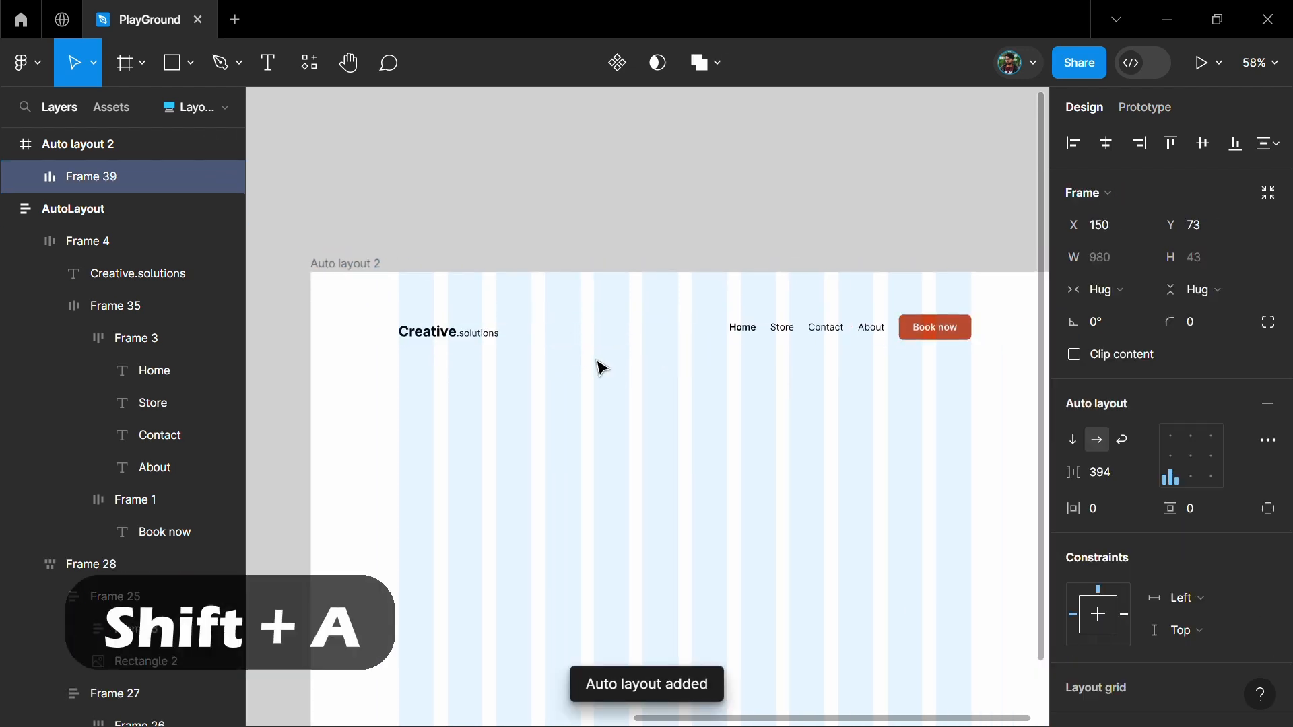
Give the header auto layout a fixed width and a vertical padding of 12
{"action": "scroll", "coordinate": [852, 383], "scroll_direction": "down", "scroll_amount": 2}
{"action": "left_click", "coordinate": [1105, 291]}
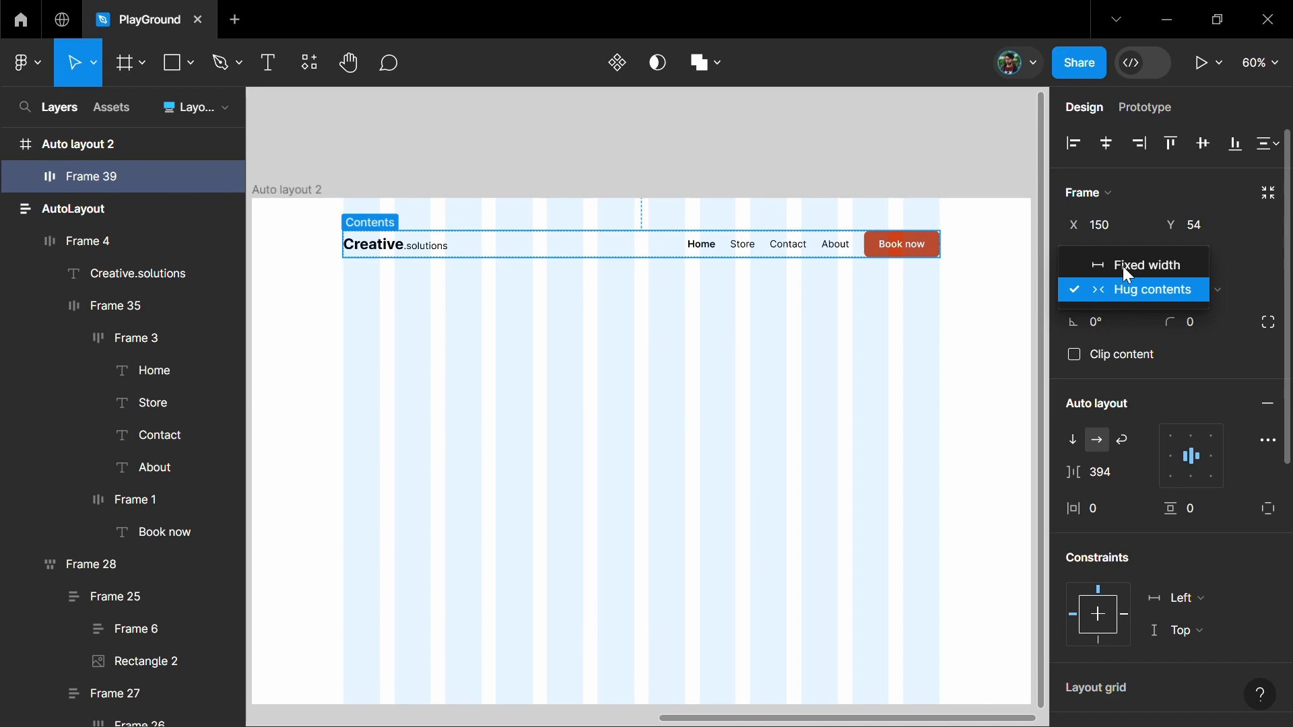
{"action": "left_click", "coordinate": [1122, 264]}
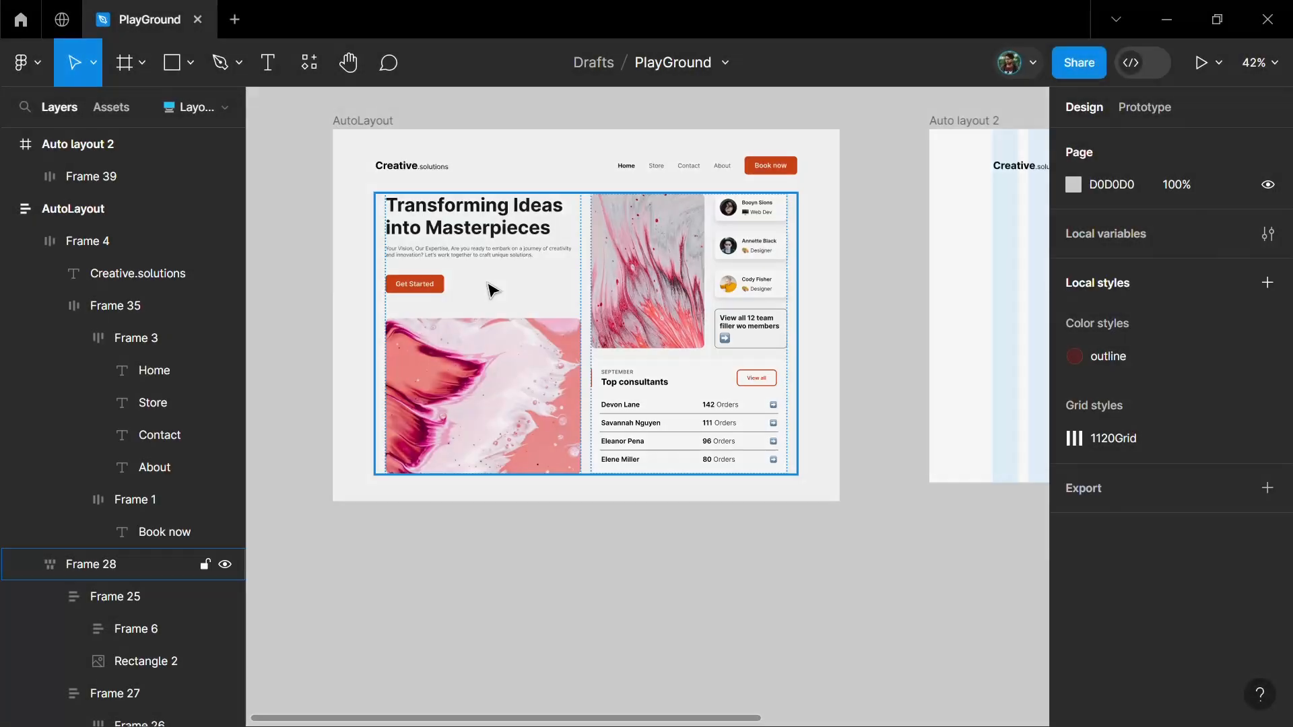
Copy the "Transforming Ideas into Masterpieces" heading from the finished design to below the logo and narrow it to two lines
{"action": "double_click", "coordinate": [493, 290]}
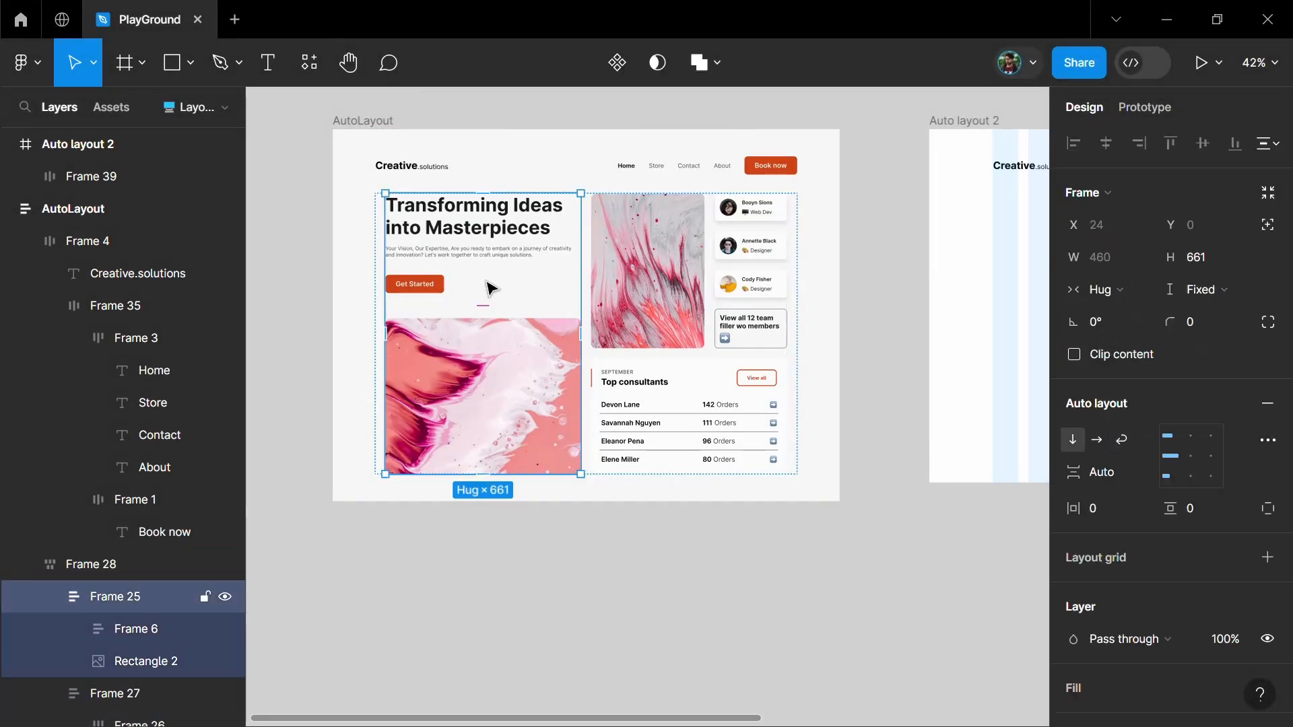
{"action": "scroll", "coordinate": [494, 273], "scroll_direction": "up", "scroll_amount": 3}
{"action": "left_click", "coordinate": [491, 251]}
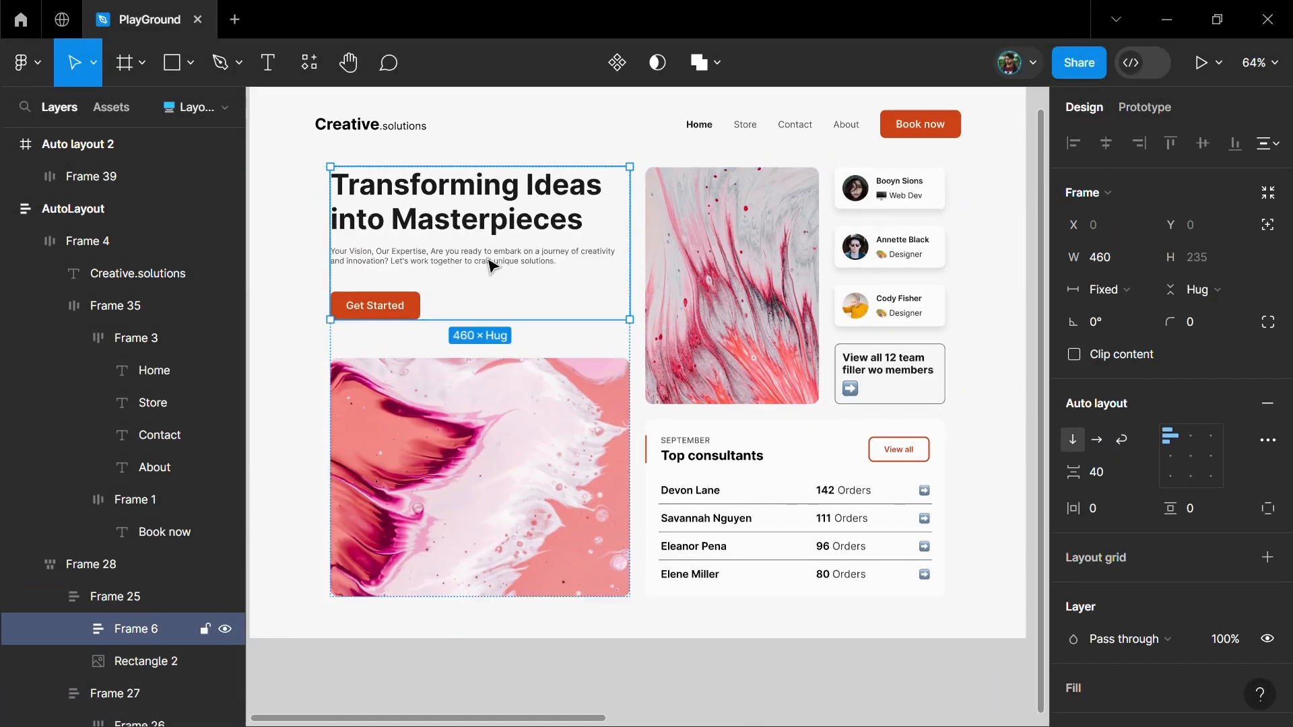
{"action": "key", "text": "Tab"}
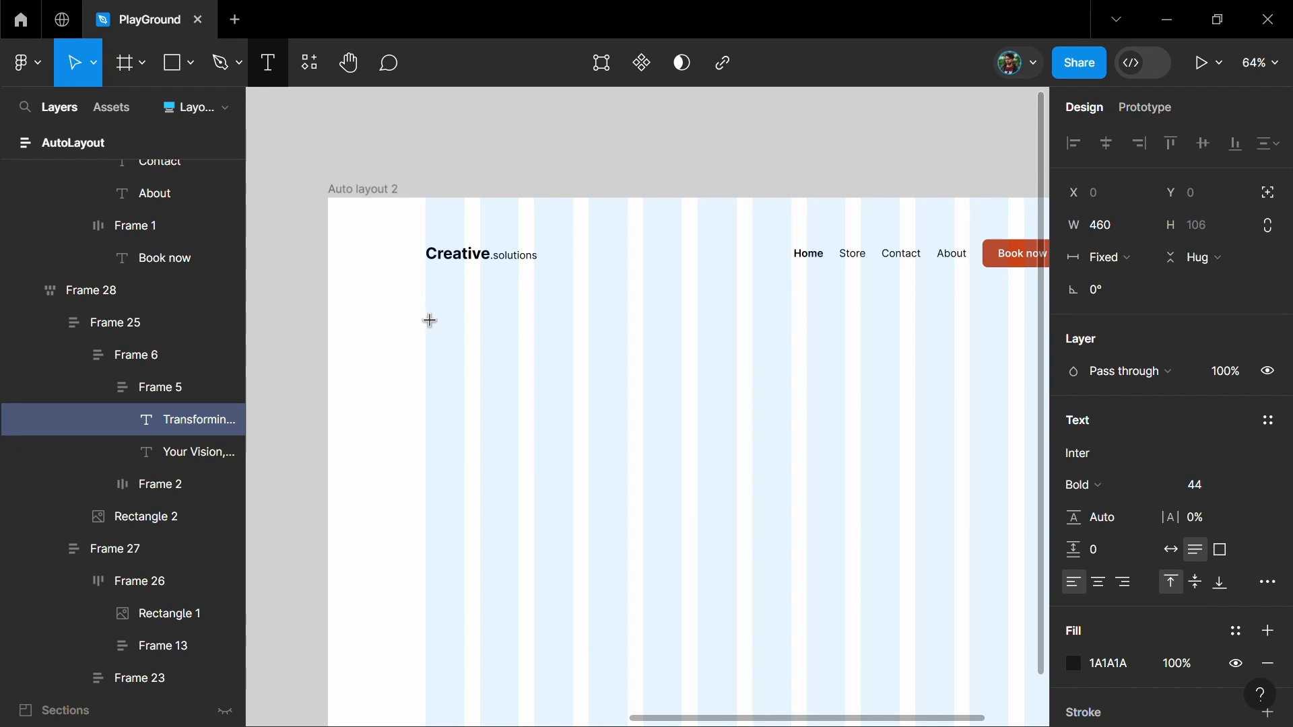
{"action": "key", "text": "t"}
{"action": "left_click", "coordinate": [429, 330]}
{"action": "key", "text": "ctrl+v"}
{"action": "key", "text": "Escape"}
{"action": "left_click_drag", "start_coordinate": [959, 347], "coordinate": [741, 344]}
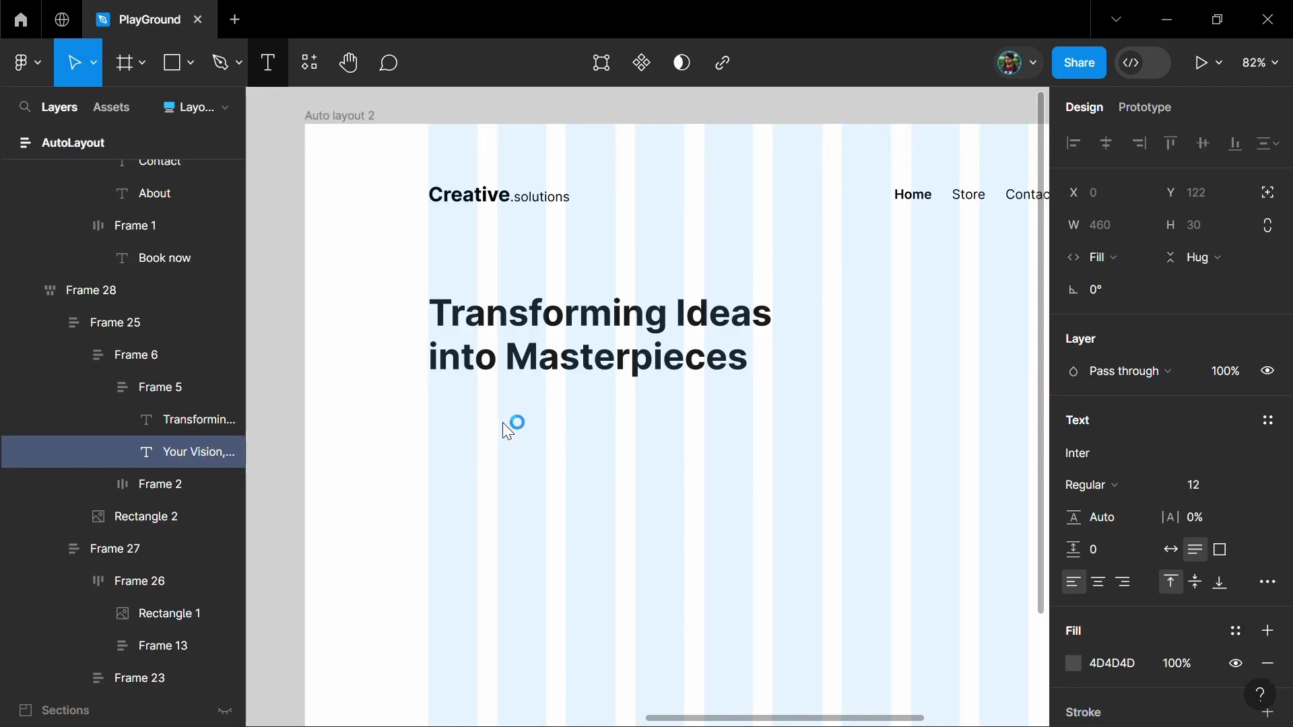
Paste the "Your Vision, Our Expertise" paragraph from the finished design below the heading and narrow its text box
{"action": "key", "text": "t"}
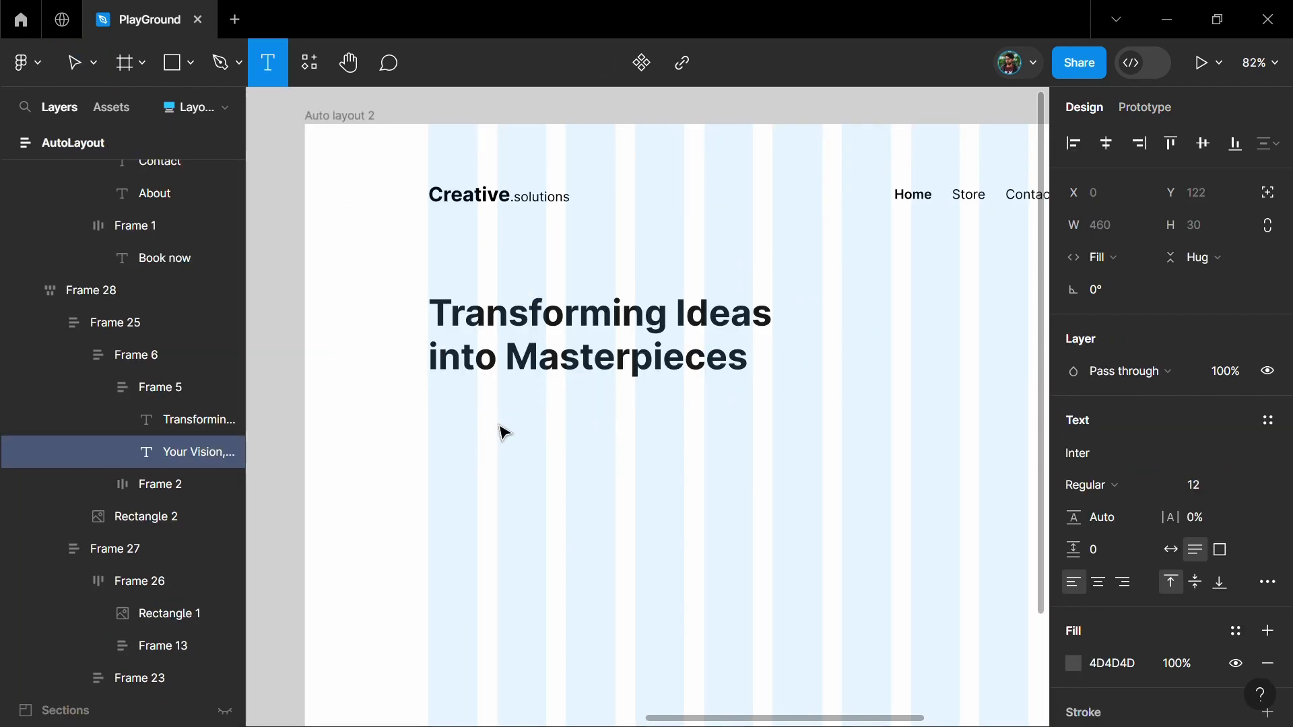
{"action": "left_click", "coordinate": [498, 458]}
{"action": "key", "text": "ctrl+v"}
{"action": "key", "text": "Escape"}
{"action": "scroll", "coordinate": [544, 491], "scroll_direction": "down", "scroll_amount": 3}
{"action": "left_click_drag", "start_coordinate": [807, 442], "coordinate": [557, 445]}
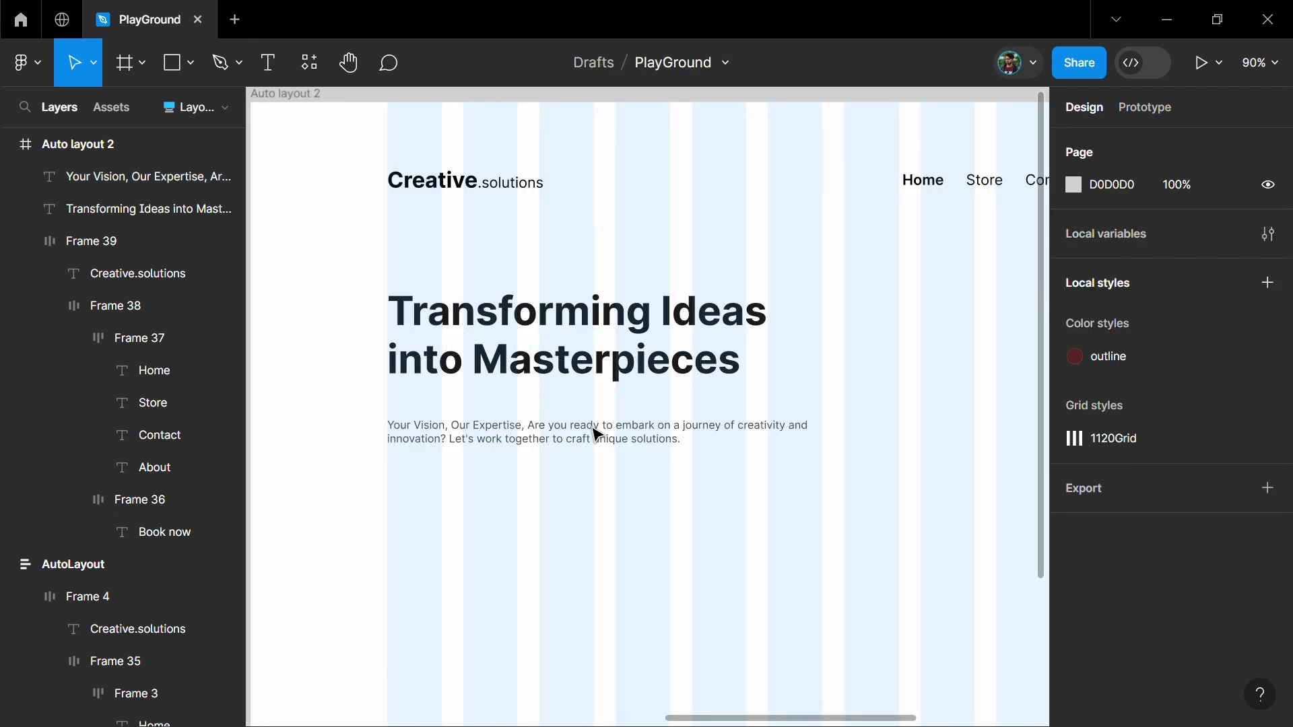
Wrap the heading and the paragraph in a vertical auto layout with a spacing of 12
{"action": "left_click", "coordinate": [595, 433]}
{"action": "left_click", "coordinate": [590, 352], "text": "shift"}
{"action": "key", "text": "shift+a"}
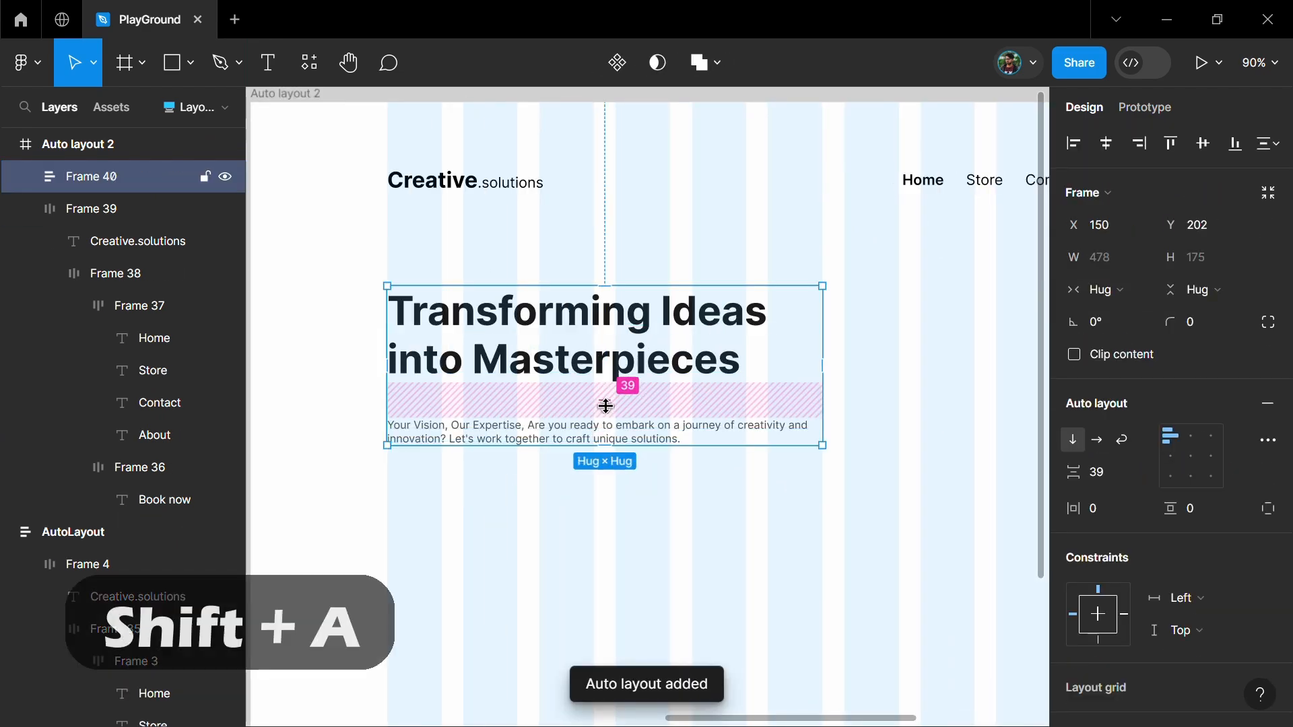
{"action": "type", "text": "12"}
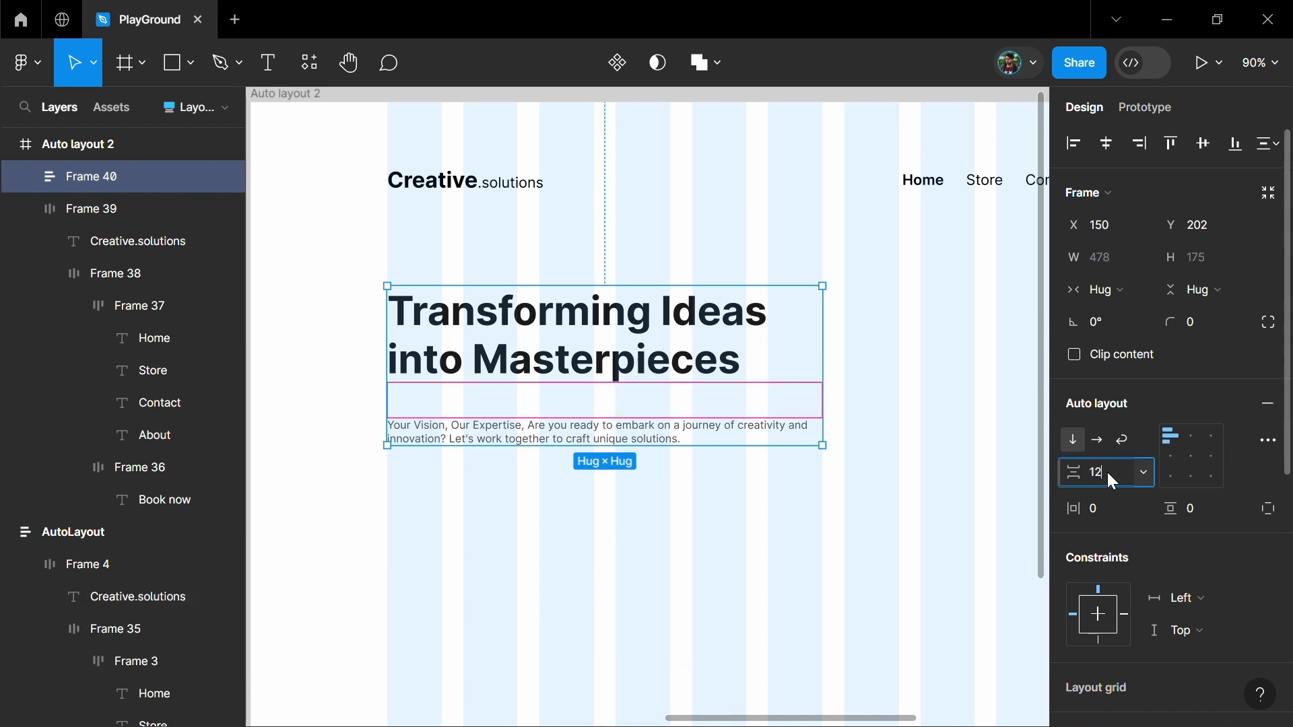
{"action": "key", "text": "Return"}
Place a copy of the header's Book now button below the paragraph, aligned with the first grid column
{"action": "scroll", "coordinate": [687, 511], "scroll_direction": "down", "scroll_amount": 2}
{"action": "left_click", "coordinate": [736, 278]}
{"action": "scroll", "coordinate": [795, 269], "scroll_direction": "right", "scroll_amount": 3}
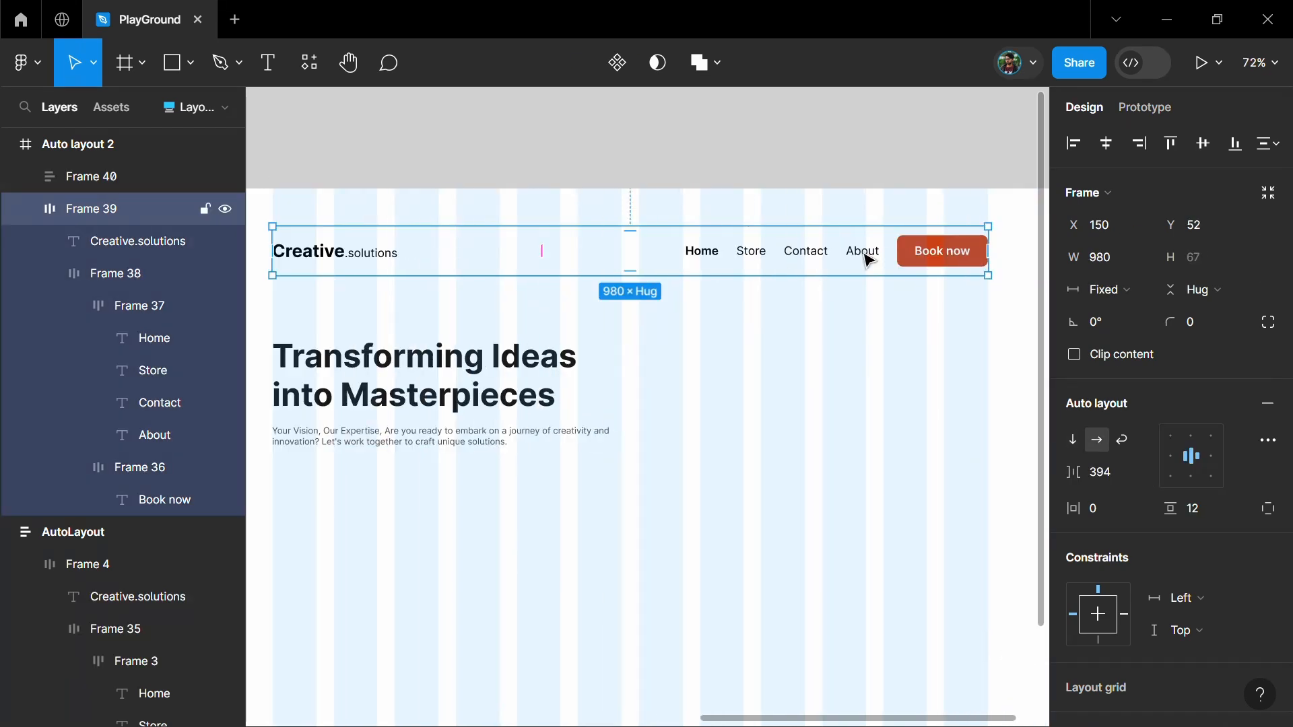
{"action": "double_click", "coordinate": [929, 256]}
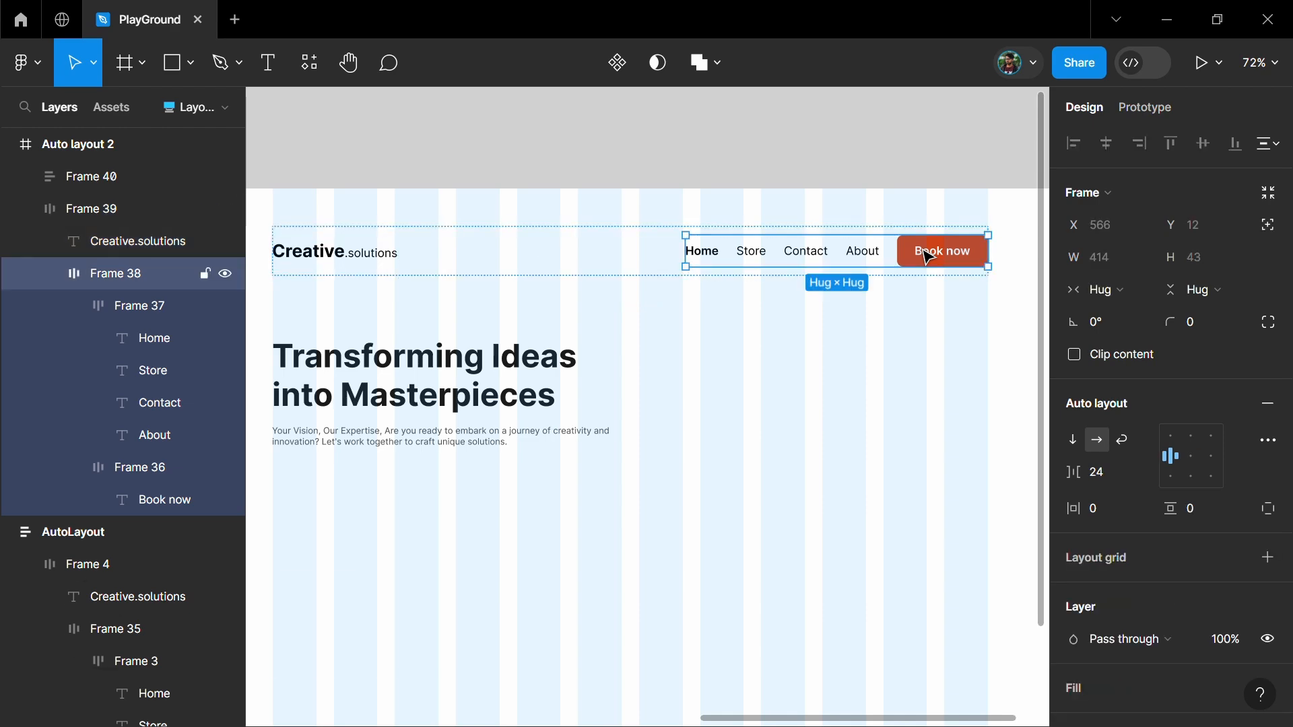
{"action": "double_click", "coordinate": [942, 256]}
{"action": "left_click_drag", "start_coordinate": [610, 455], "coordinate": [450, 499]}
Change the copied button's text to "Get started"
{"action": "scroll", "coordinate": [329, 499], "scroll_direction": "up", "scroll_amount": 3}
{"action": "double_click", "coordinate": [438, 495]}
{"action": "double_click", "coordinate": [438, 495]}
{"action": "type", "text": "Get started"}
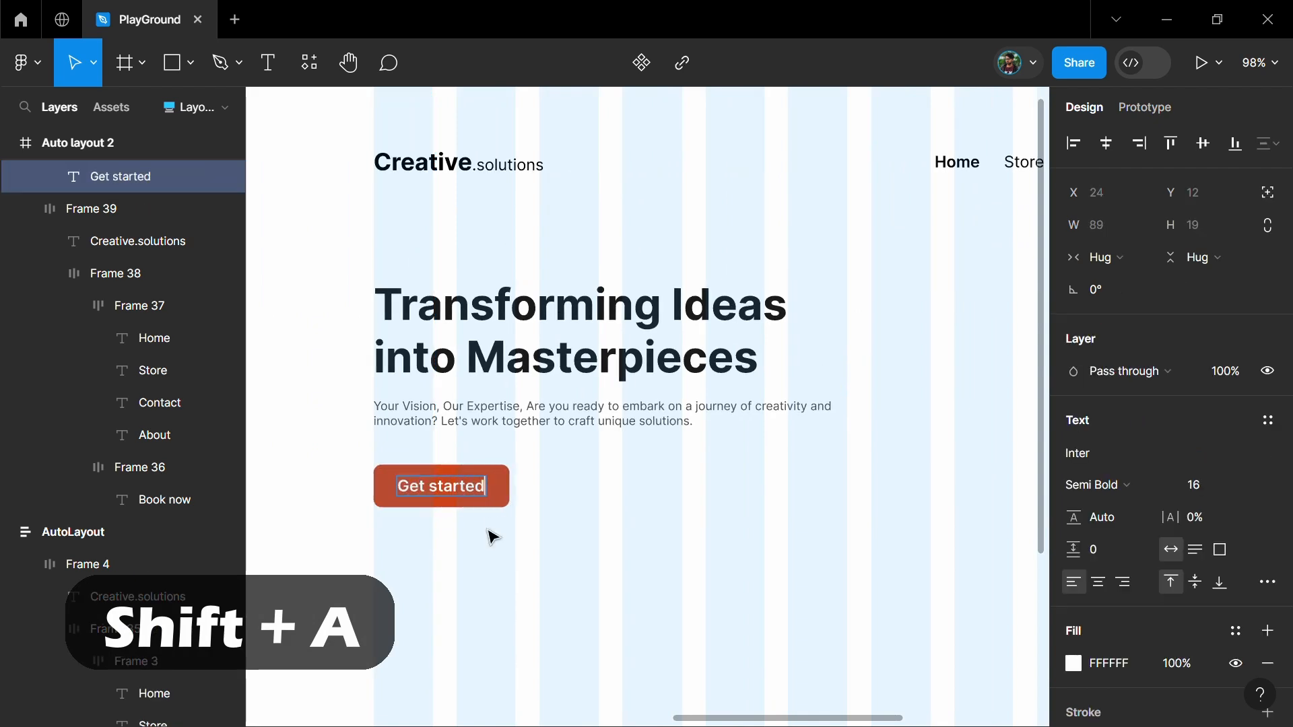
{"action": "key", "text": "Escape"}
{"action": "key", "text": "Escape"}
Wrap the heading block and the Get started button in a vertical auto layout with a spacing of 32
{"action": "left_click", "coordinate": [499, 498]}
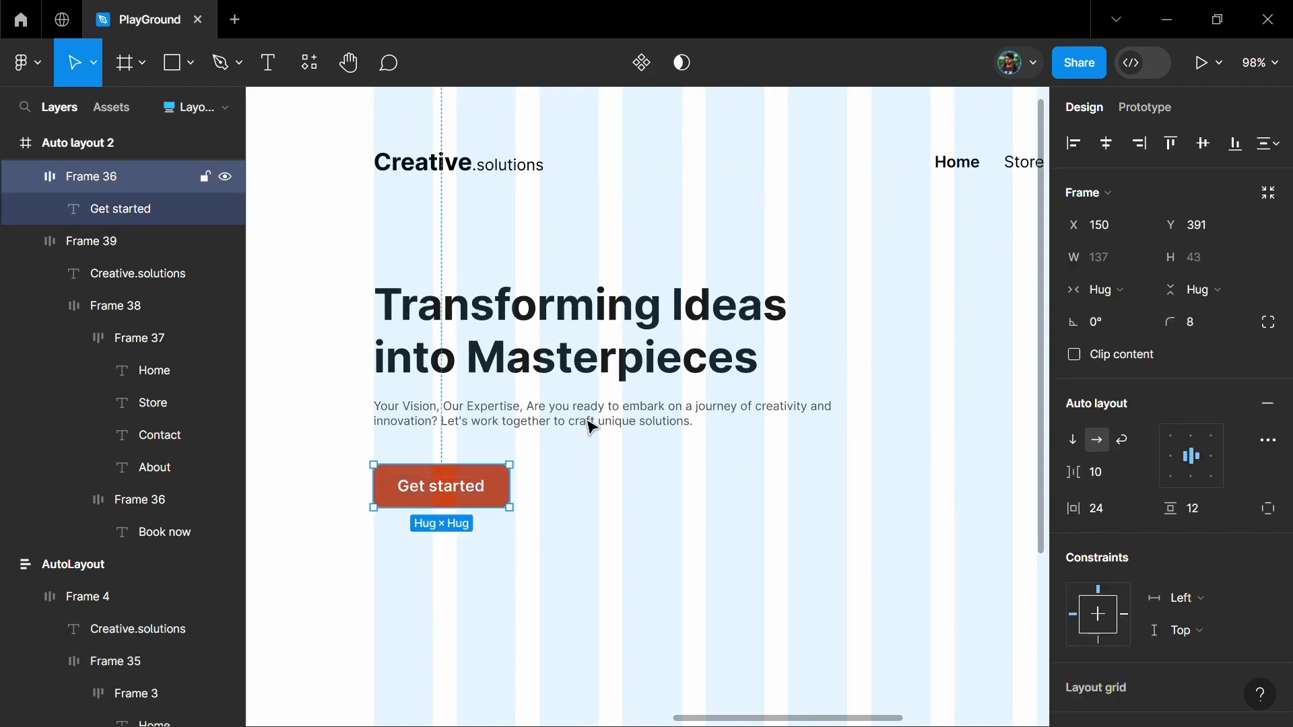
{"action": "key", "text": "shift+a"}
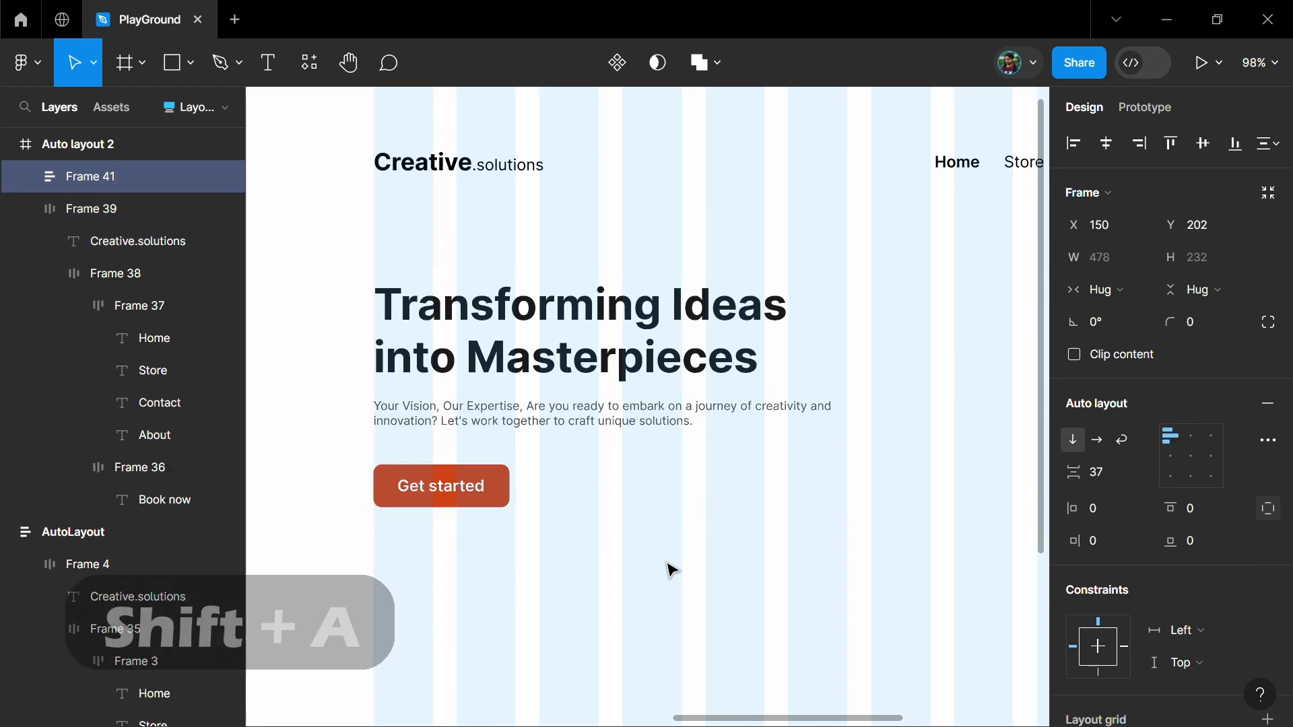
{"action": "left_click", "coordinate": [1106, 474]}
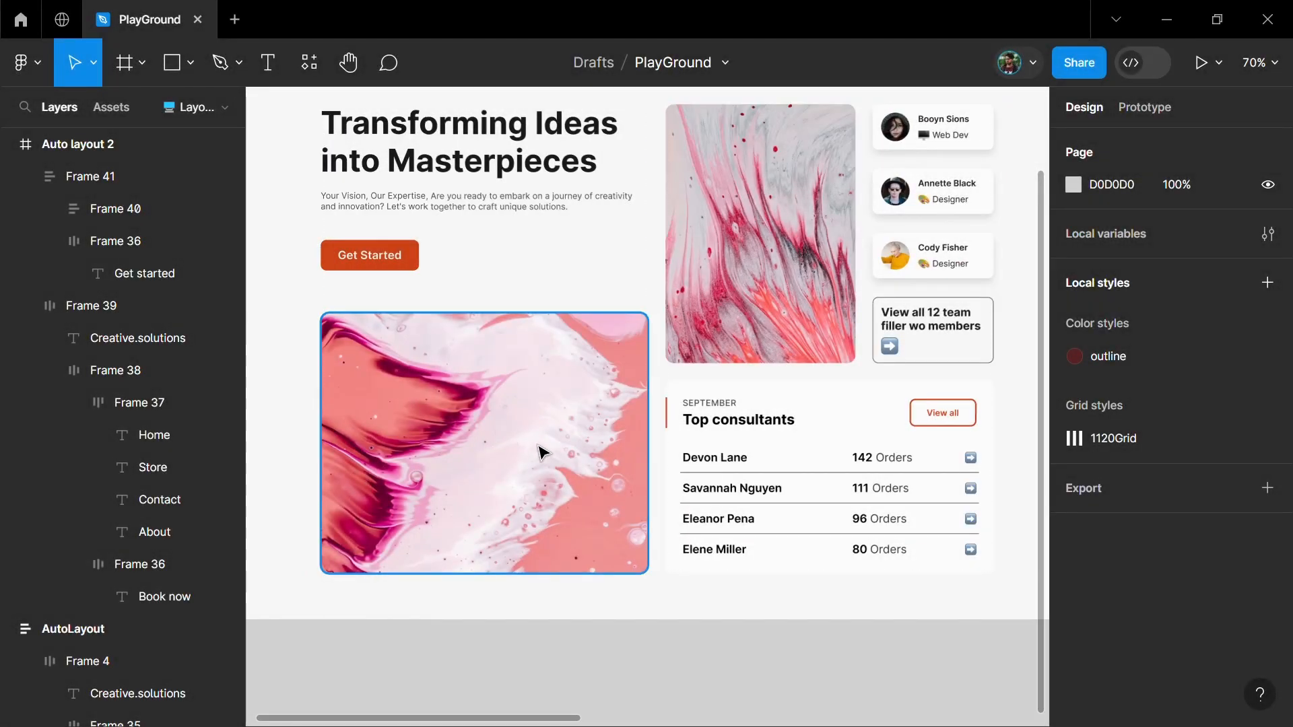
Using the finished design's lower image as reference, draw a rectangle of about 478 × 337 below the Get started button
{"action": "left_click", "coordinate": [462, 447]}
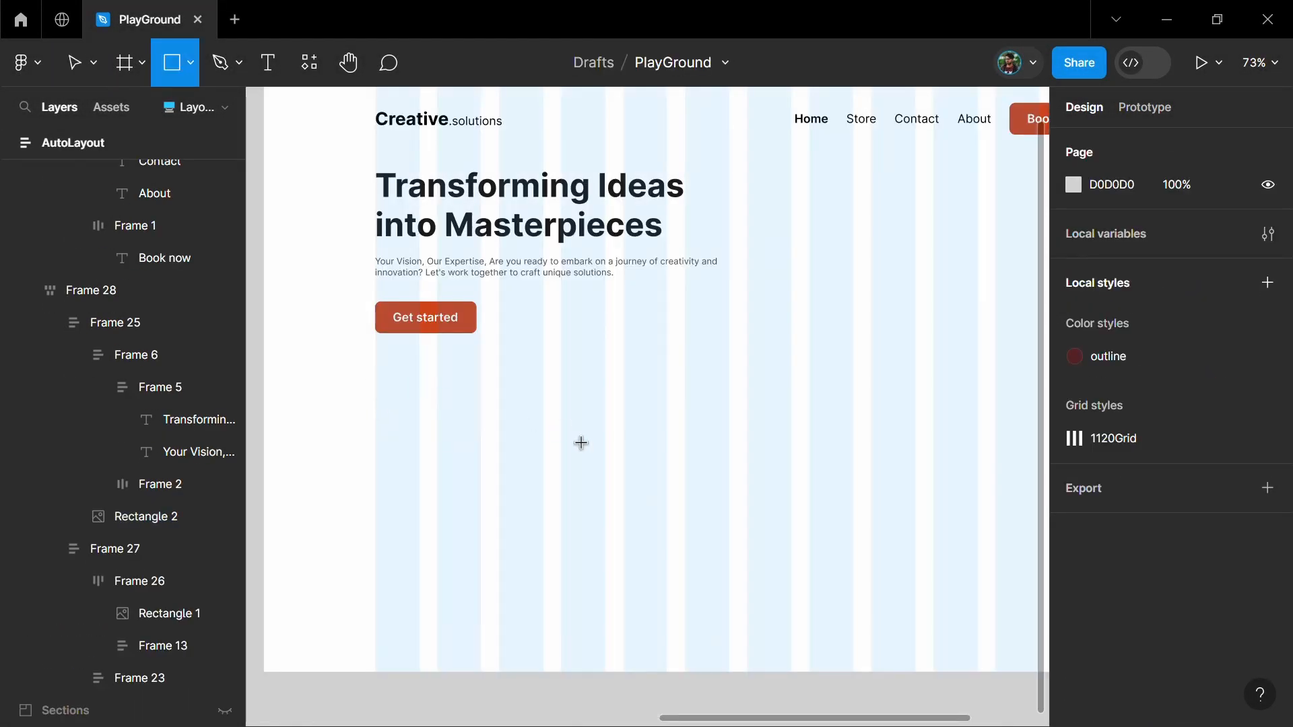
{"action": "mouse_move", "coordinate": [375, 380]}
{"action": "left_mouse_down"}
{"action": "mouse_move", "coordinate": [650, 499]}
{"action": "mouse_move", "coordinate": [729, 570]}
{"action": "left_mouse_up"}
{"action": "left_click_drag", "start_coordinate": [376, 441], "coordinate": [375, 444]}
{"action": "left_click_drag", "start_coordinate": [509, 370], "coordinate": [509, 359]}
{"action": "left_click_drag", "start_coordinate": [574, 569], "coordinate": [575, 620]}
Try corner radii of 32 and 24 on the rectangle and settle on 16
{"action": "left_click", "coordinate": [1220, 261]}
{"action": "type", "text": "32"}
{"action": "key", "text": "Return"}
{"action": "type", "text": "24"}
{"action": "key", "text": "Return"}
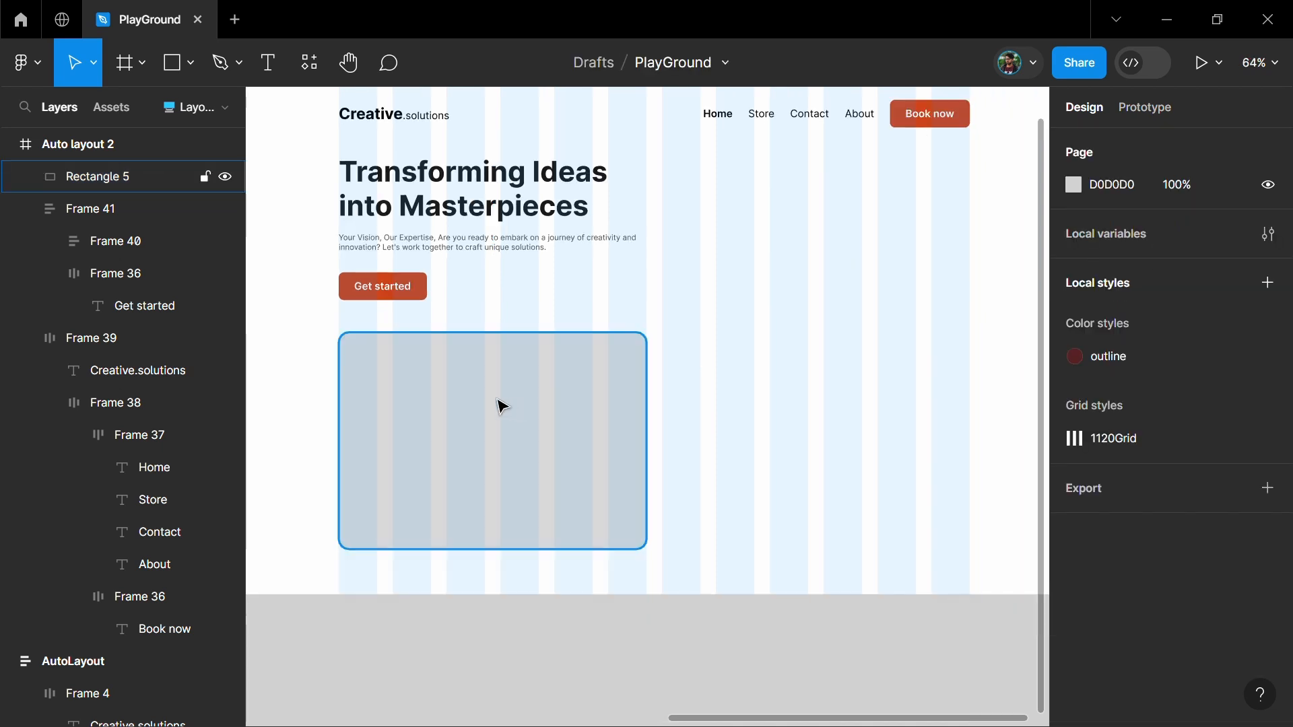
Fill the rectangle with the pink marbled paint photo using the Unsplash plugin
{"action": "left_click", "coordinate": [496, 399]}
{"action": "left_click", "coordinate": [302, 64]}
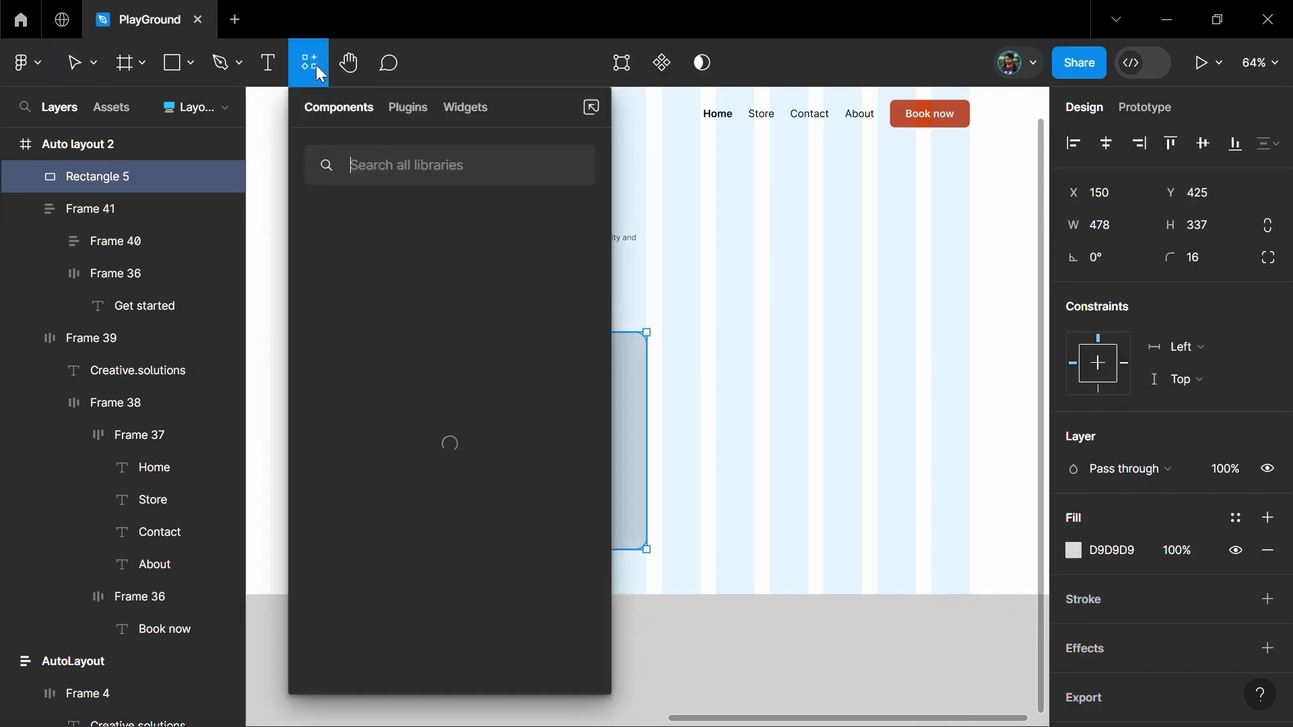
{"action": "left_click", "coordinate": [409, 108]}
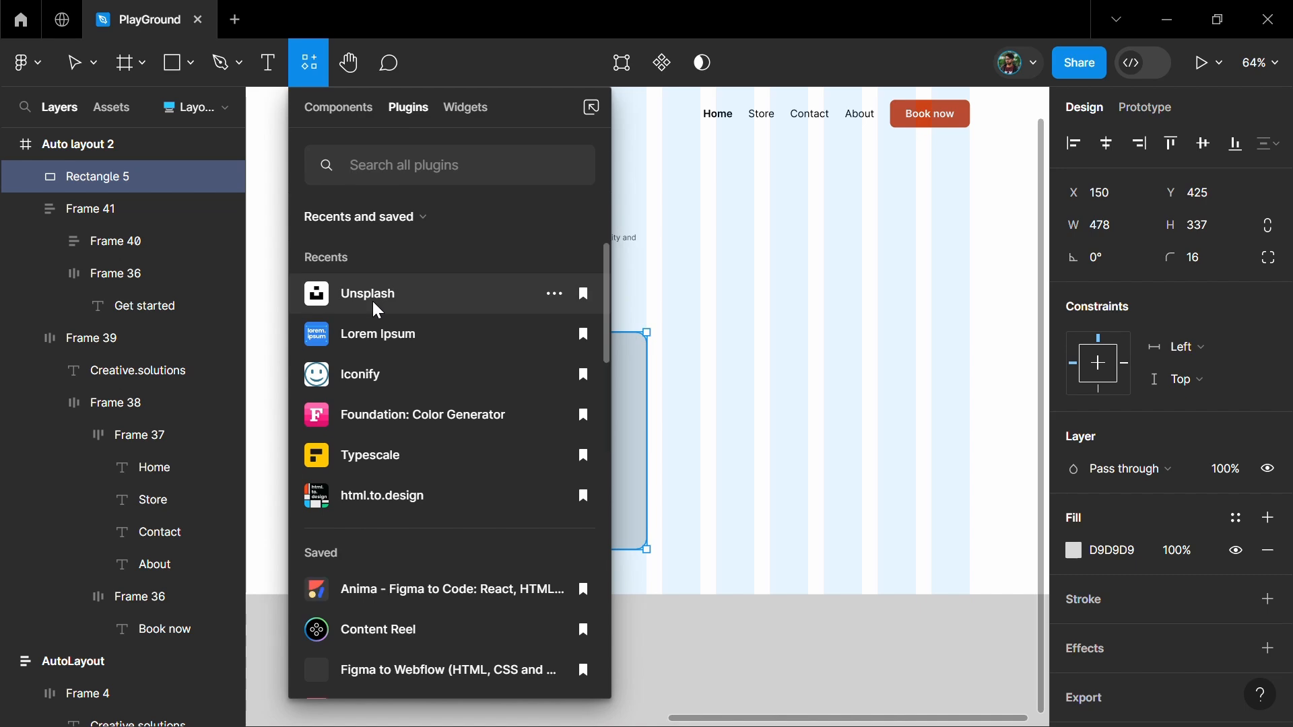
{"action": "left_click", "coordinate": [372, 296]}
{"action": "scroll", "coordinate": [767, 334], "scroll_direction": "down", "scroll_amount": 15}
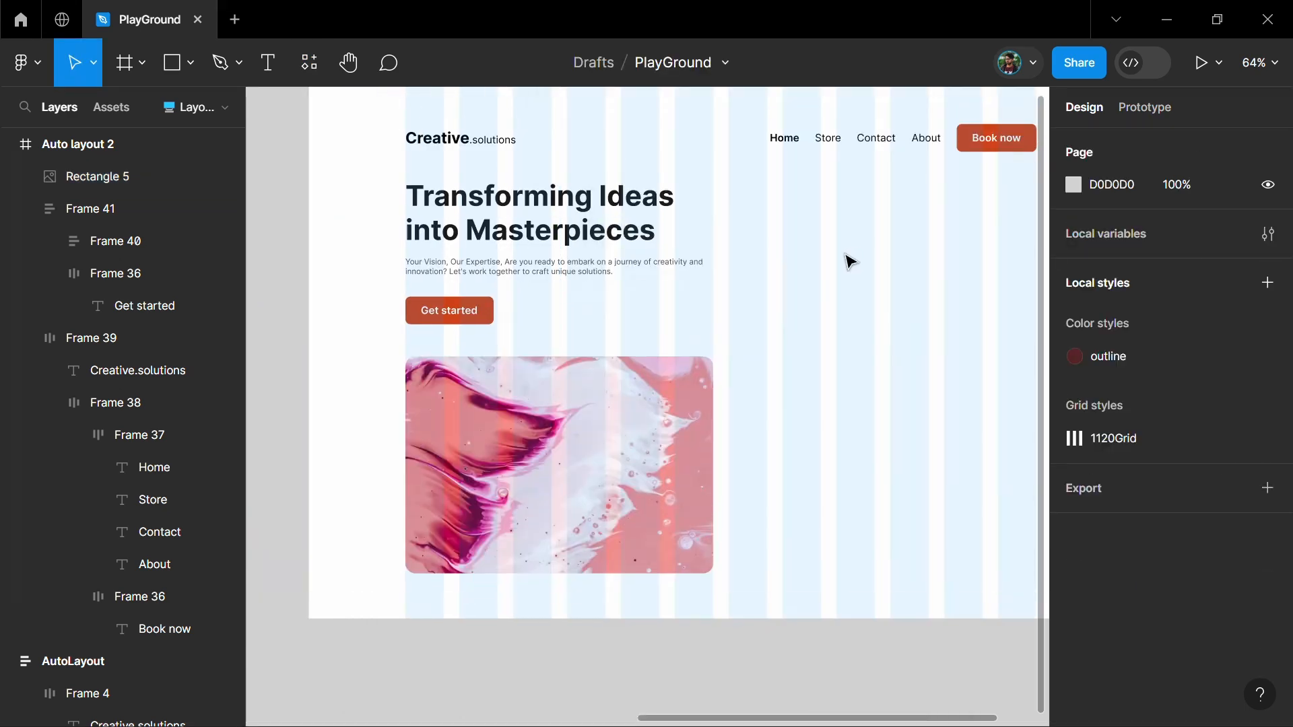
Wrap the hero text block and the marbled image in a vertical auto layout with a spacing of 48
{"action": "left_click", "coordinate": [606, 241]}
{"action": "left_click", "coordinate": [603, 446], "text": "shift"}
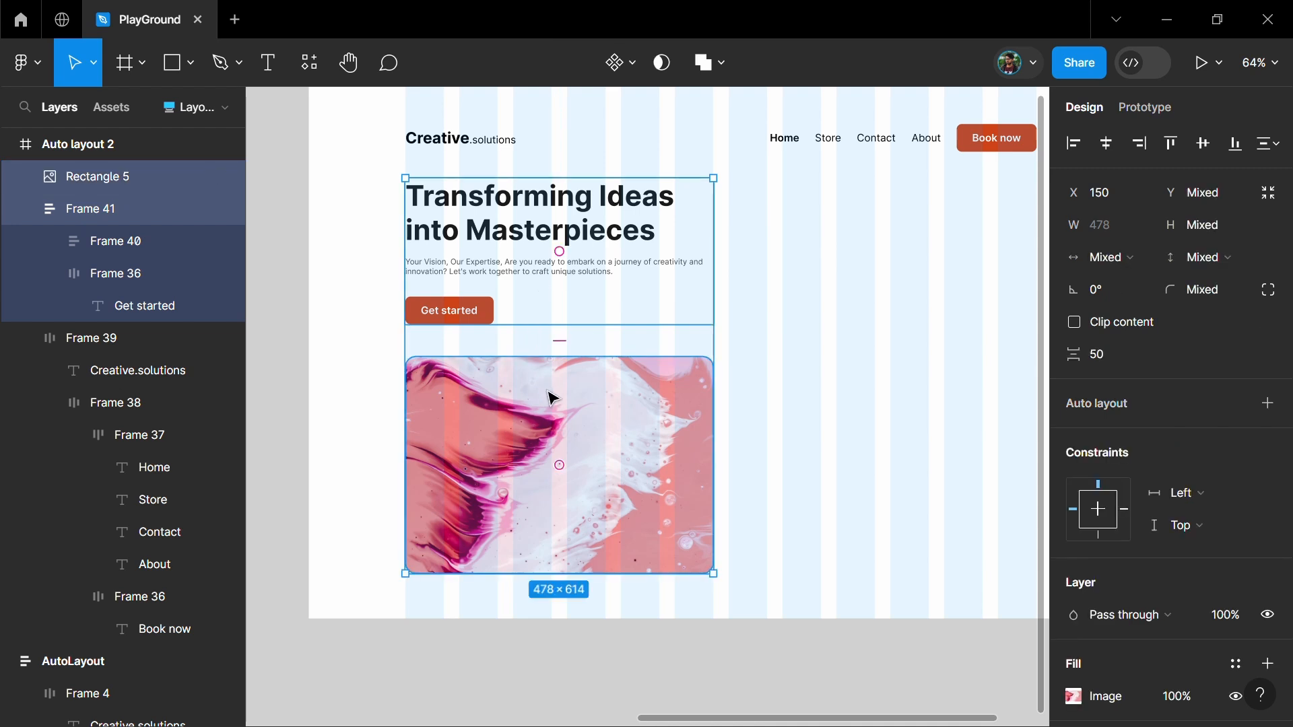
{"action": "key", "text": "shift+a"}
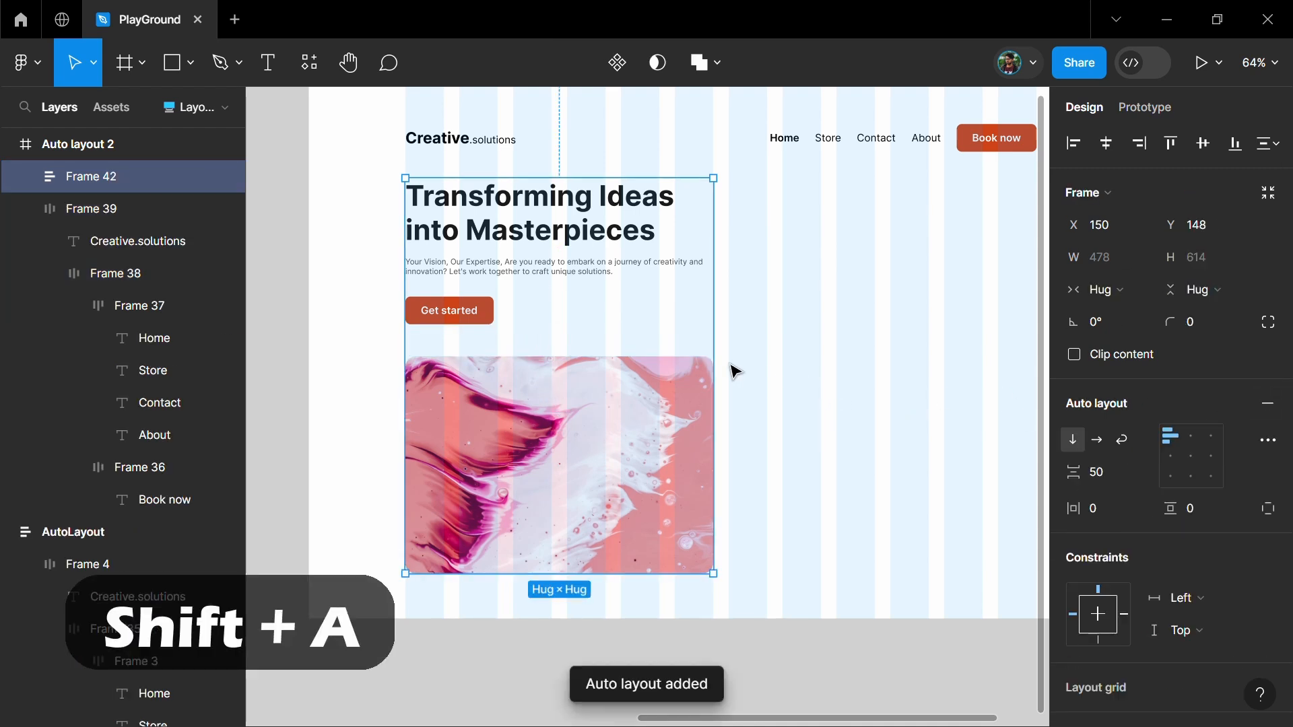
Set the hero text block and its nested heading-and-paragraph frame to fill their containers horizontally
{"action": "left_click", "coordinate": [1104, 290]}
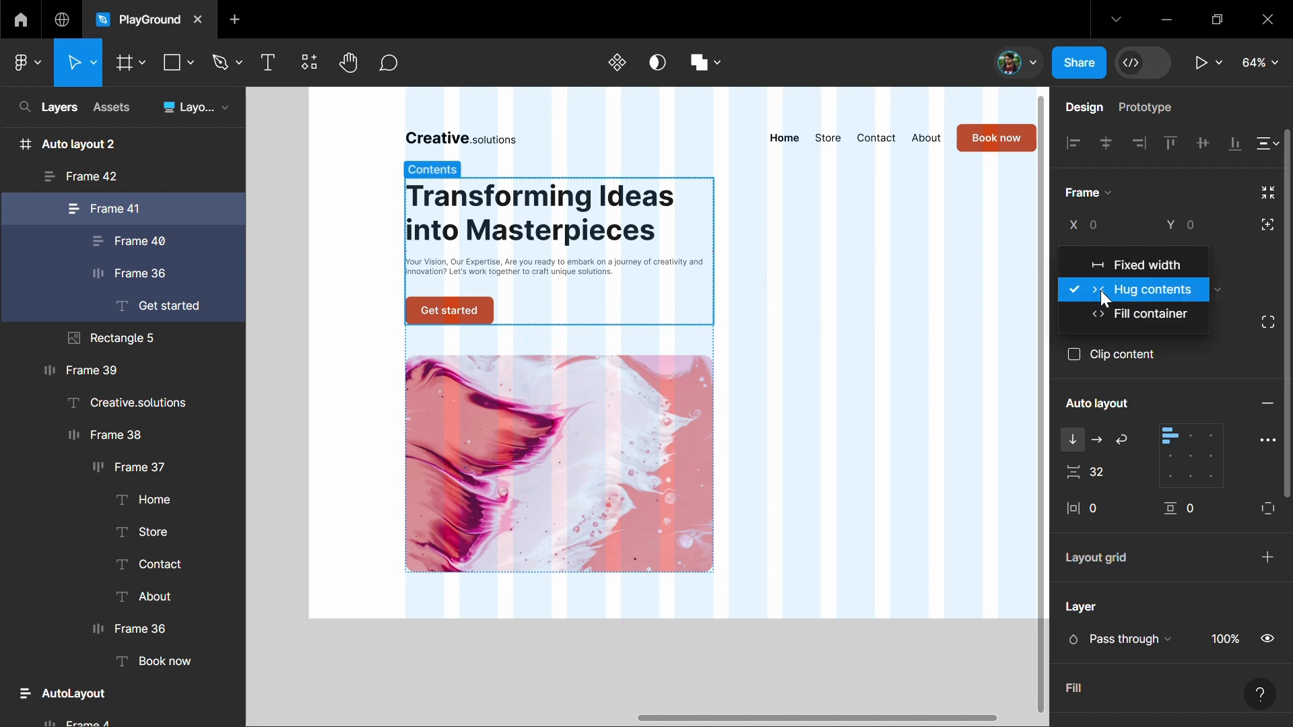
{"action": "left_click", "coordinate": [1100, 318]}
{"action": "left_click", "coordinate": [557, 269]}
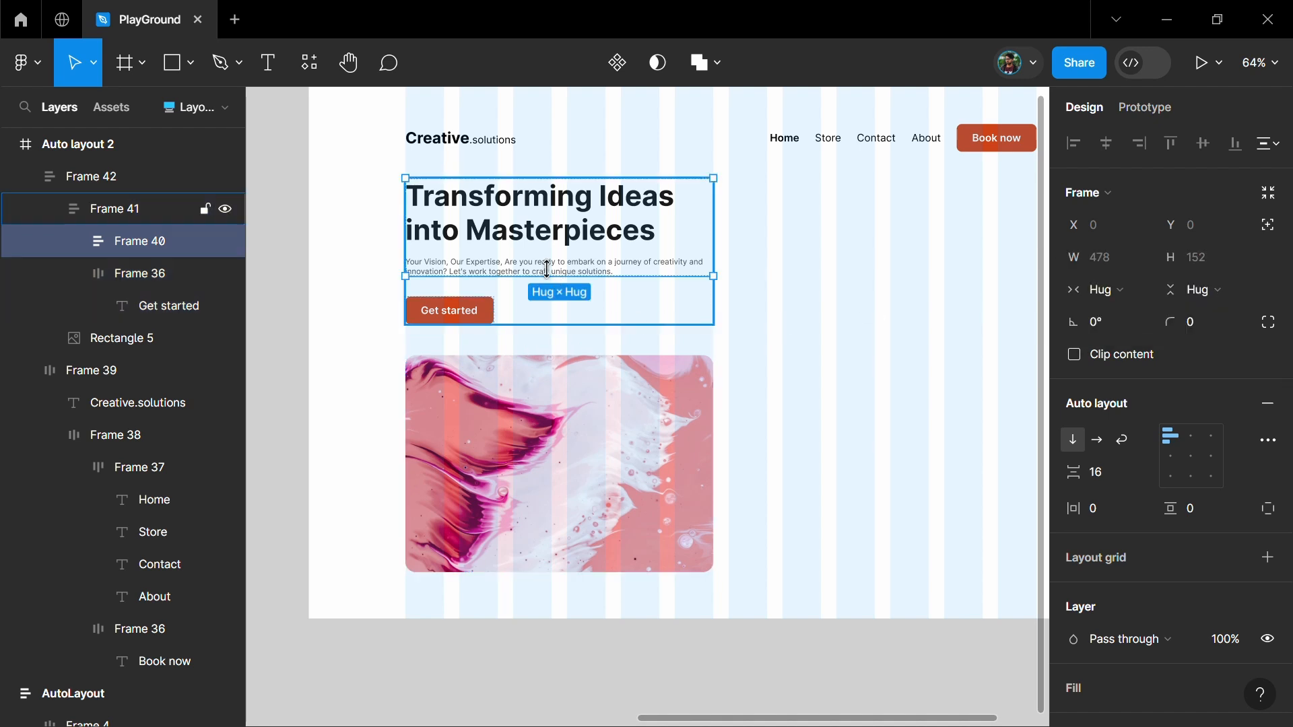
{"action": "left_click", "coordinate": [1118, 288]}
{"action": "left_click", "coordinate": [1124, 308]}
Set the widths of the hero paragraph and of the "Transforming Ideas into Masterpieces" heading to fill the container
{"action": "left_click", "coordinate": [593, 272]}
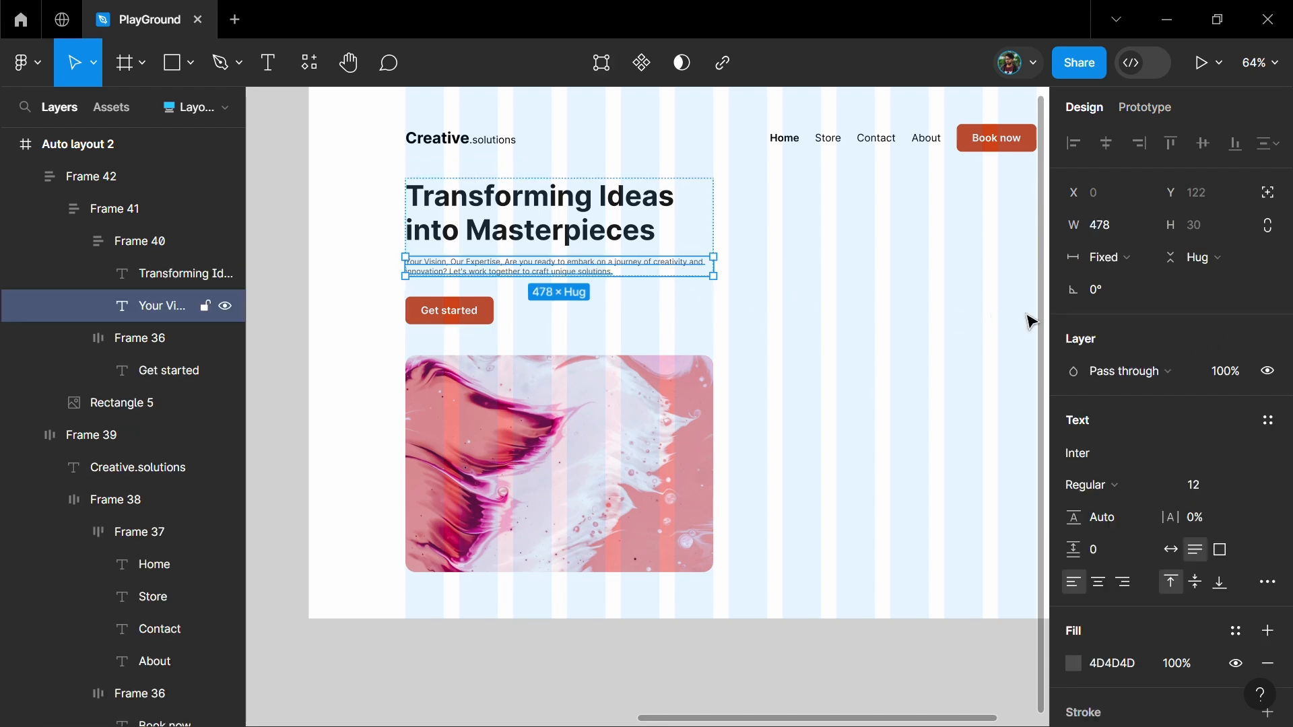
{"action": "left_click", "coordinate": [1121, 256]}
{"action": "left_click", "coordinate": [1129, 310]}
{"action": "left_click", "coordinate": [630, 232]}
{"action": "left_click", "coordinate": [1112, 257]}
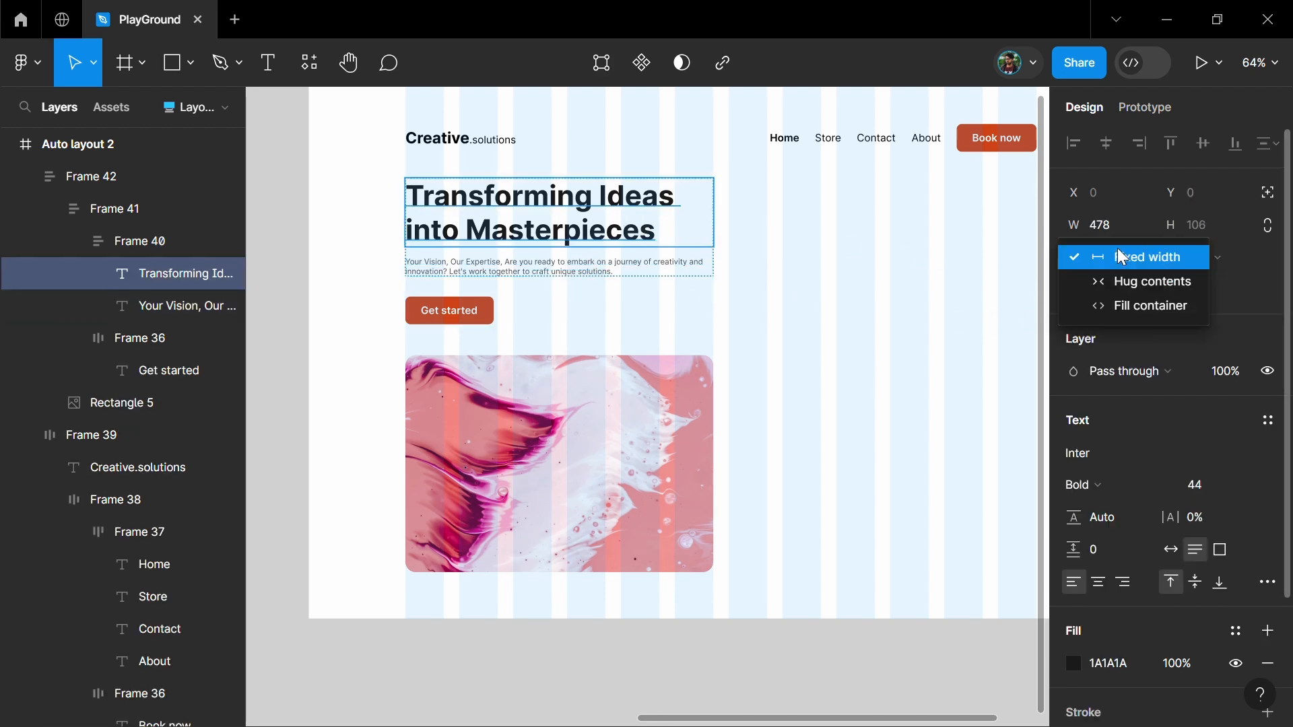
{"action": "left_click", "coordinate": [1129, 301]}
Set the spacing between the hero text block and the image to 40
{"action": "left_click", "coordinate": [707, 352]}
{"action": "left_click", "coordinate": [1114, 476]}
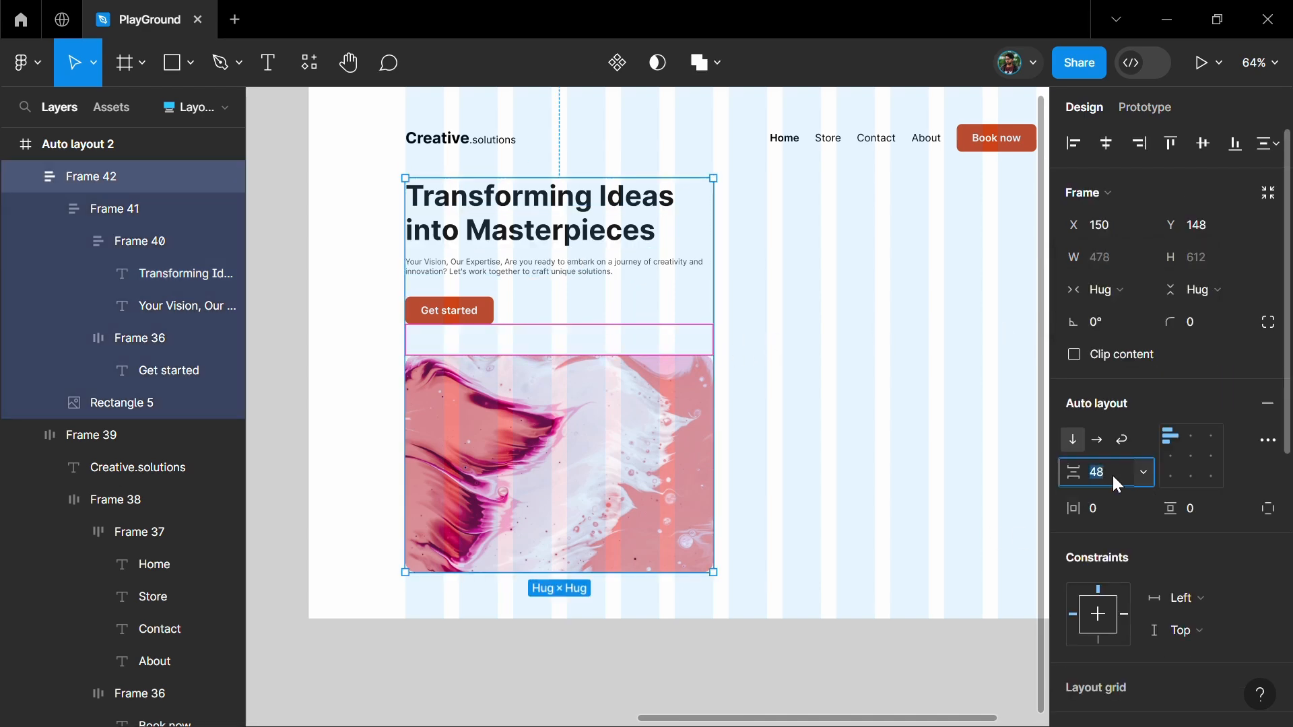
{"action": "type", "text": "40"}
{"action": "key", "text": "Return"}
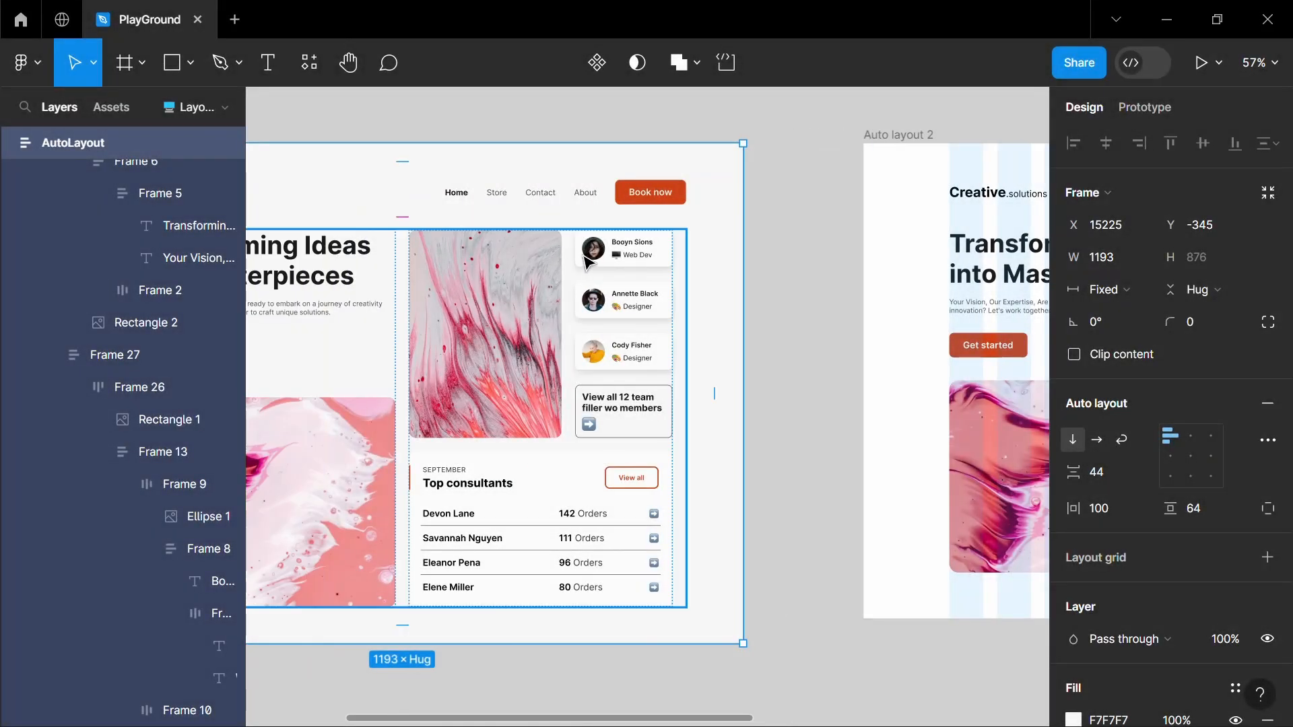
Place a copy of the finished design's first team member card on the empty canvas outside the frames as a reference
{"action": "left_click", "coordinate": [549, 278]}
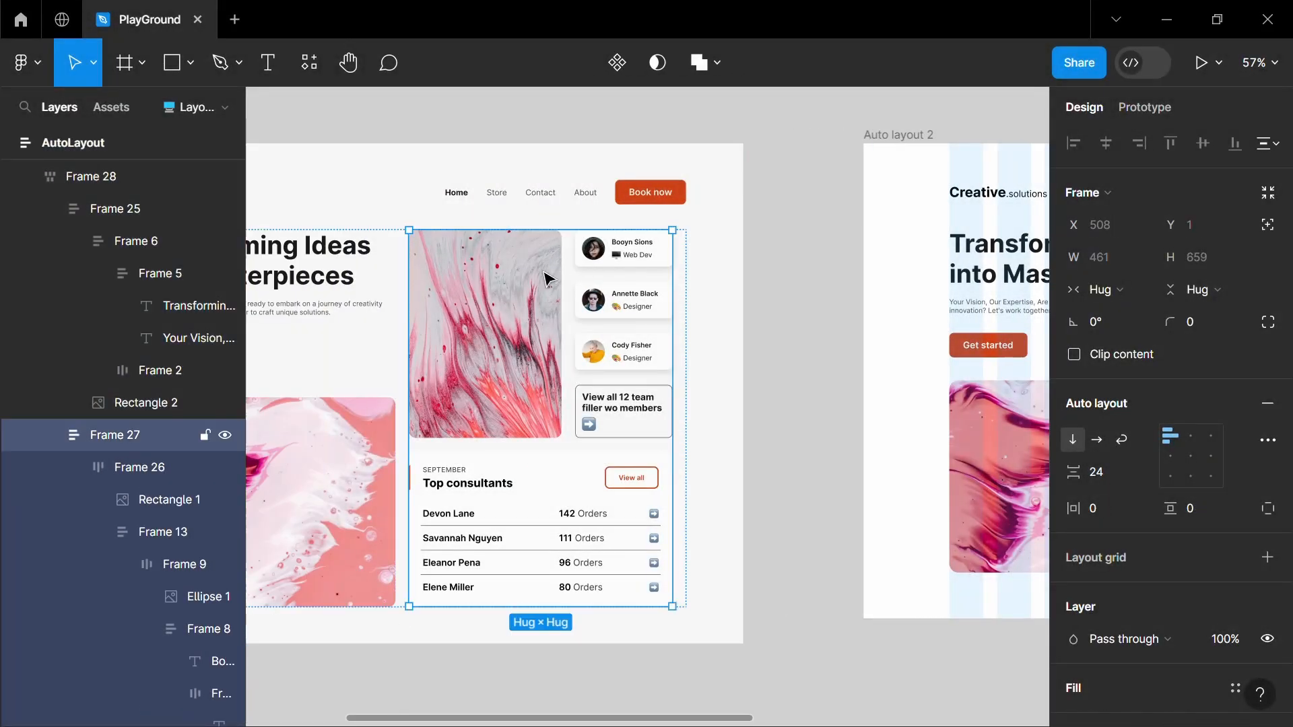
{"action": "left_click", "coordinate": [514, 345]}
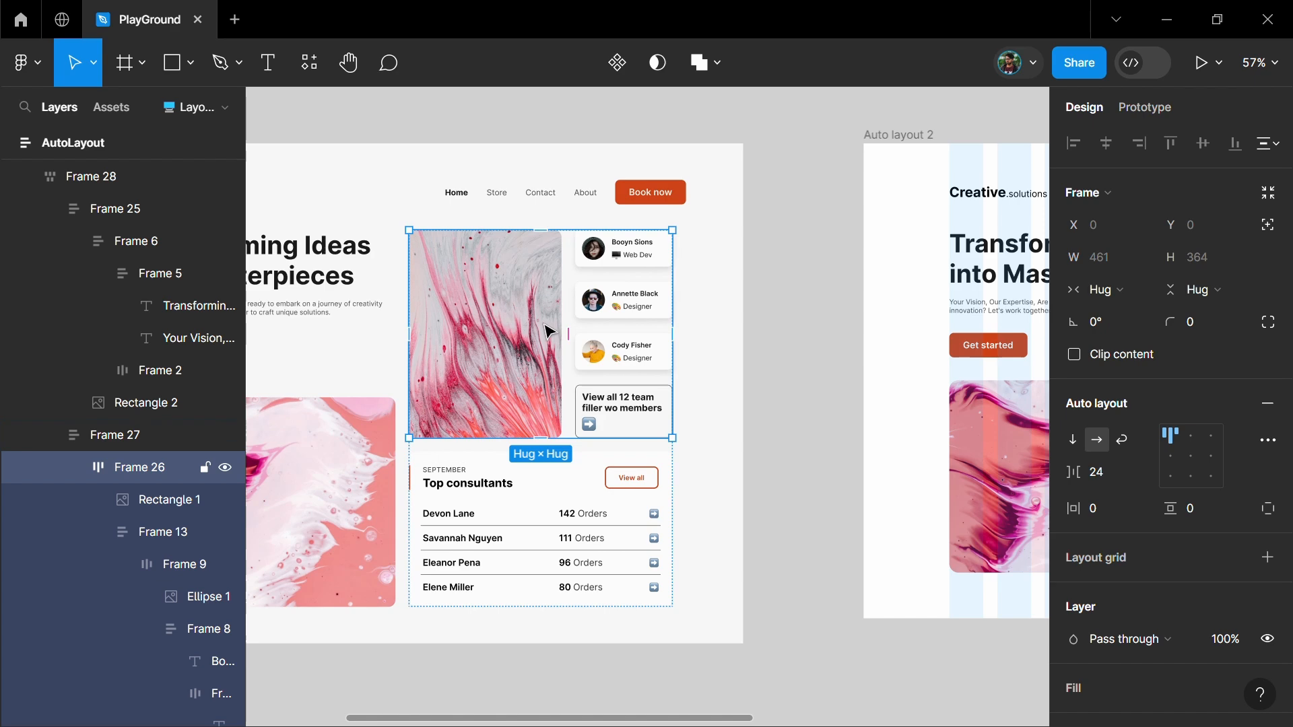
{"action": "scroll", "coordinate": [548, 330], "scroll_direction": "up", "scroll_amount": 5}
{"action": "left_click", "coordinate": [714, 207]}
{"action": "left_click", "coordinate": [715, 210]}
{"action": "scroll", "coordinate": [714, 210], "scroll_direction": "down", "scroll_amount": 2}
{"action": "left_click_drag", "start_coordinate": [759, 210], "coordinate": [711, 220]}
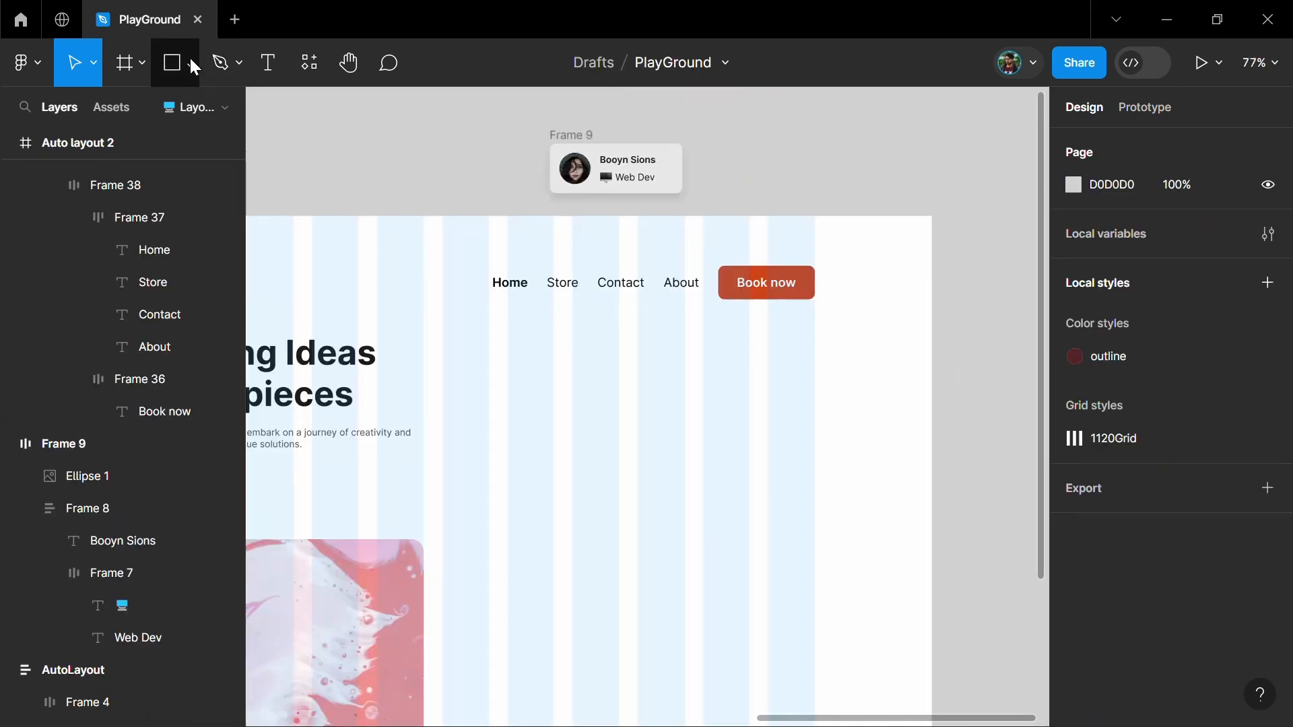
Draw a small avatar circle below the navigation links in the new frame
{"action": "left_click", "coordinate": [189, 63]}
{"action": "left_click", "coordinate": [146, 190]}
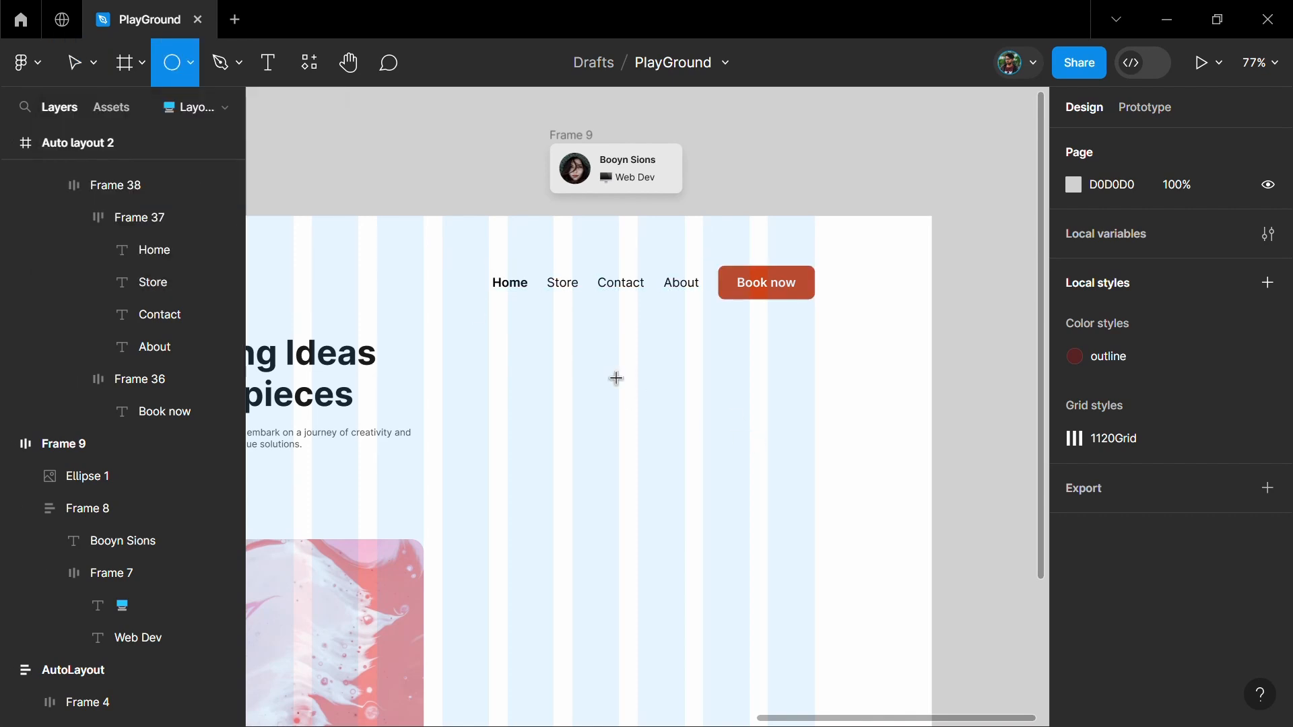
{"action": "left_click_drag", "start_coordinate": [628, 374], "coordinate": [671, 417]}
{"action": "key", "text": "Escape"}
Add two size 12 text layers beside the circle, the team member's name in Semi Bold and "Web Dev" beneath it
{"action": "left_click", "coordinate": [267, 63]}
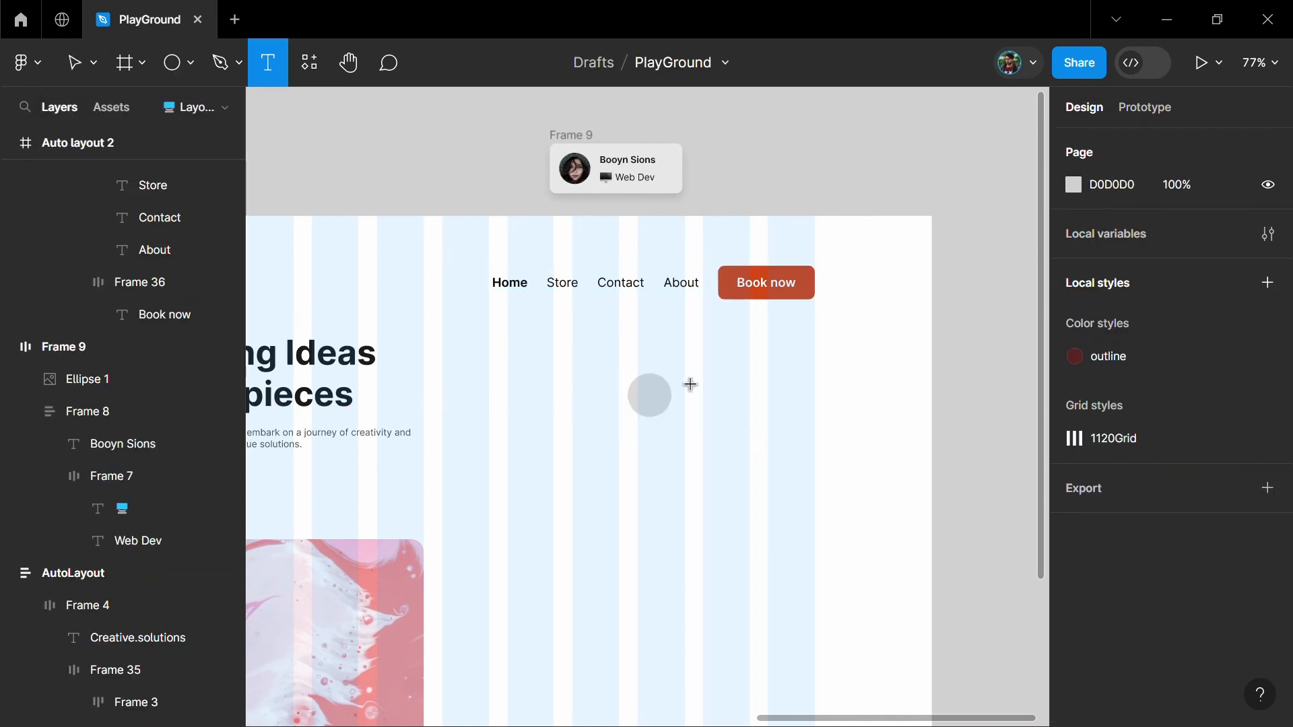
{"action": "left_click", "coordinate": [698, 383]}
{"action": "key", "text": "Escape"}
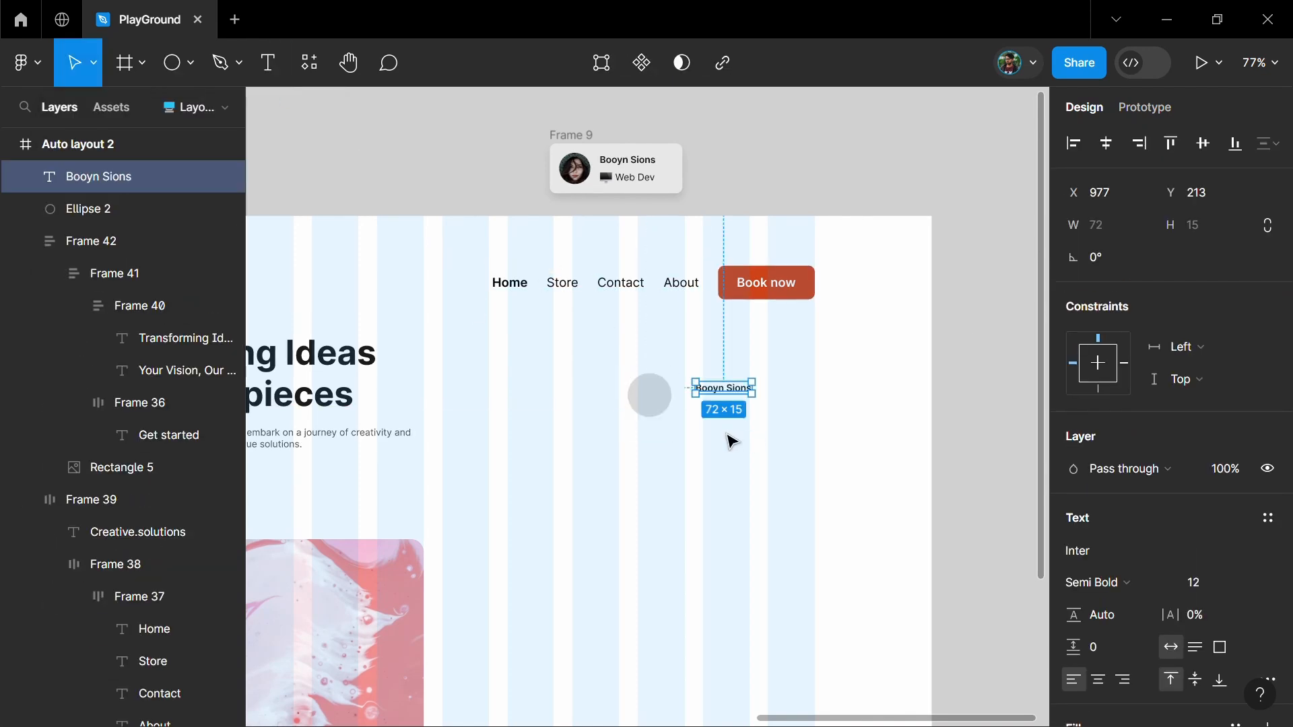
{"action": "key", "text": "t"}
{"action": "left_click", "coordinate": [742, 453]}
{"action": "key", "text": "Escape"}
Check the reference card's emoji, then search emojidb.org for "PC" and copy the desktop computer emoji
{"action": "scroll", "coordinate": [600, 170], "scroll_direction": "up", "scroll_amount": 5}
{"action": "left_click", "coordinate": [613, 188], "text": "ctrl"}
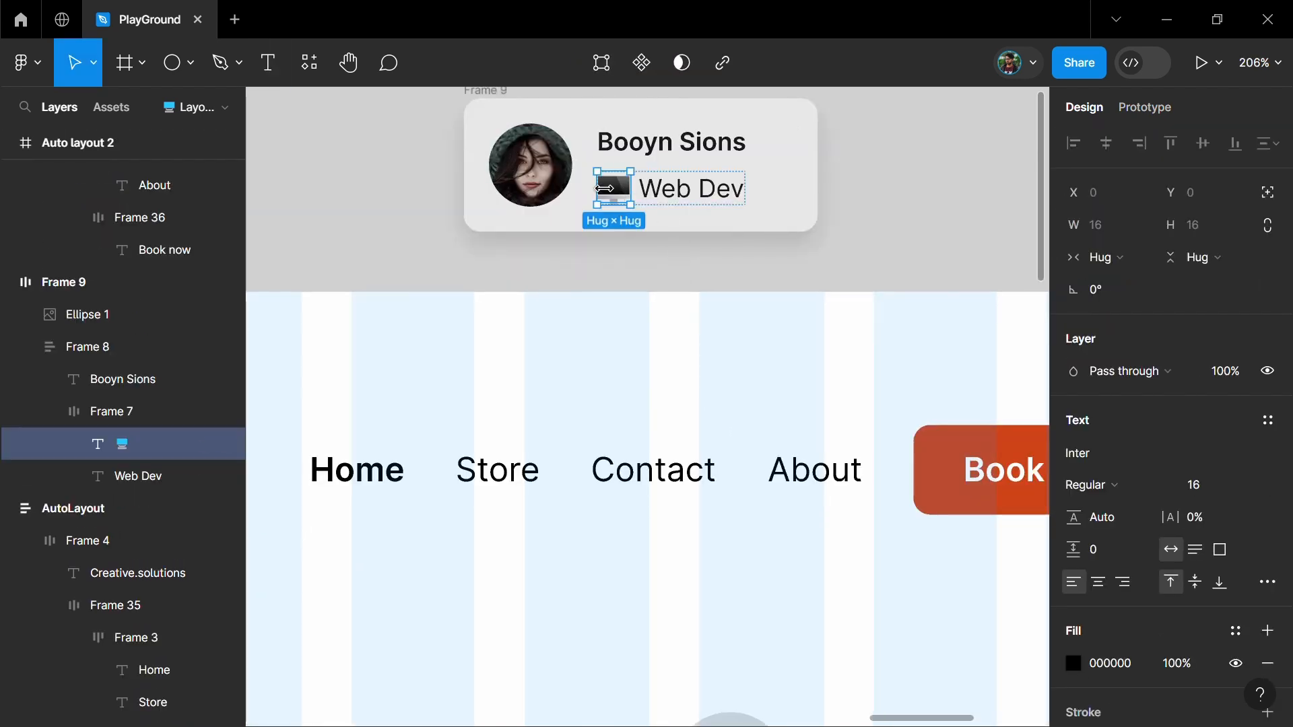
{"action": "type", "text": "PC"}
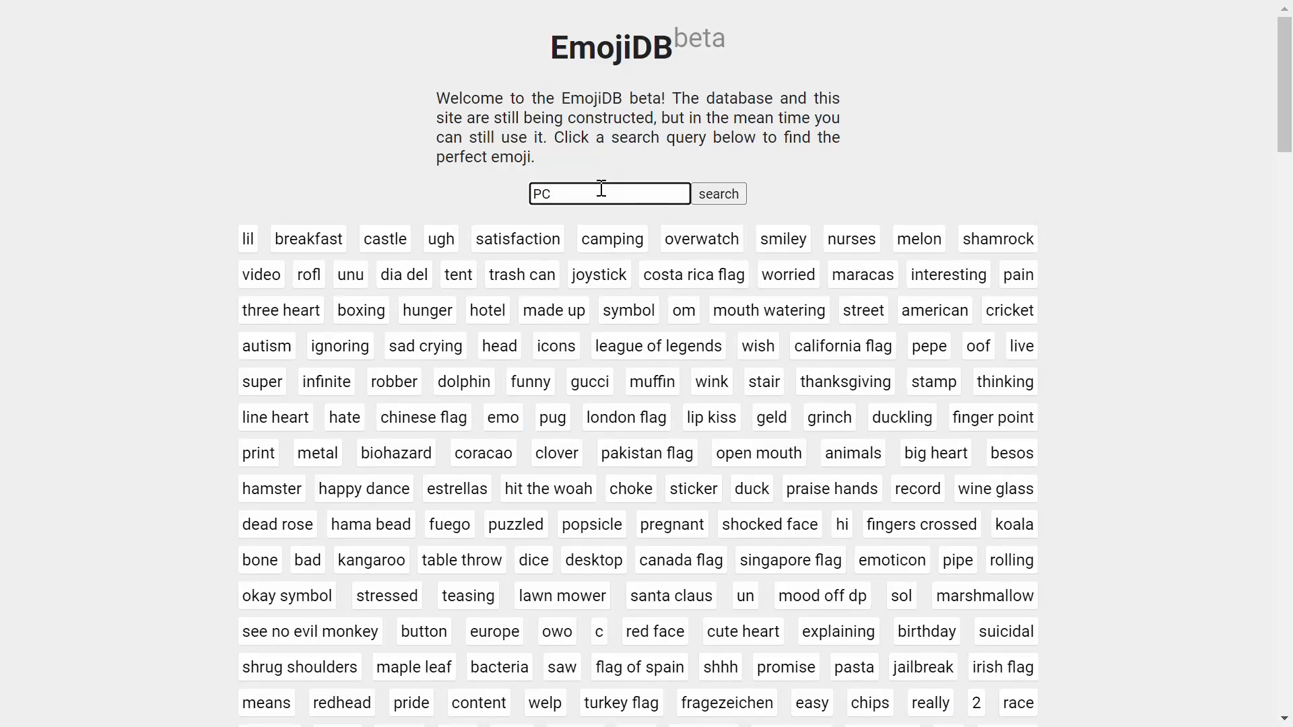
{"action": "key", "text": "Return"}
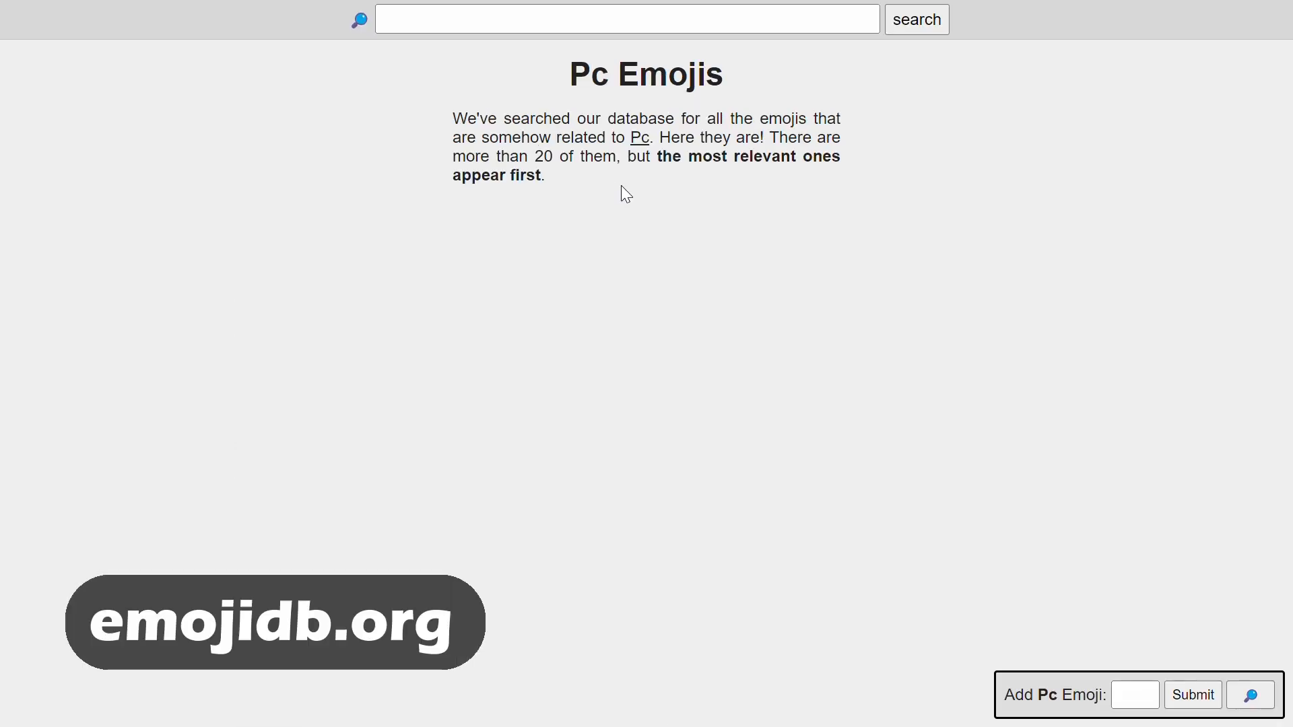
{"action": "left_click", "coordinate": [184, 95]}
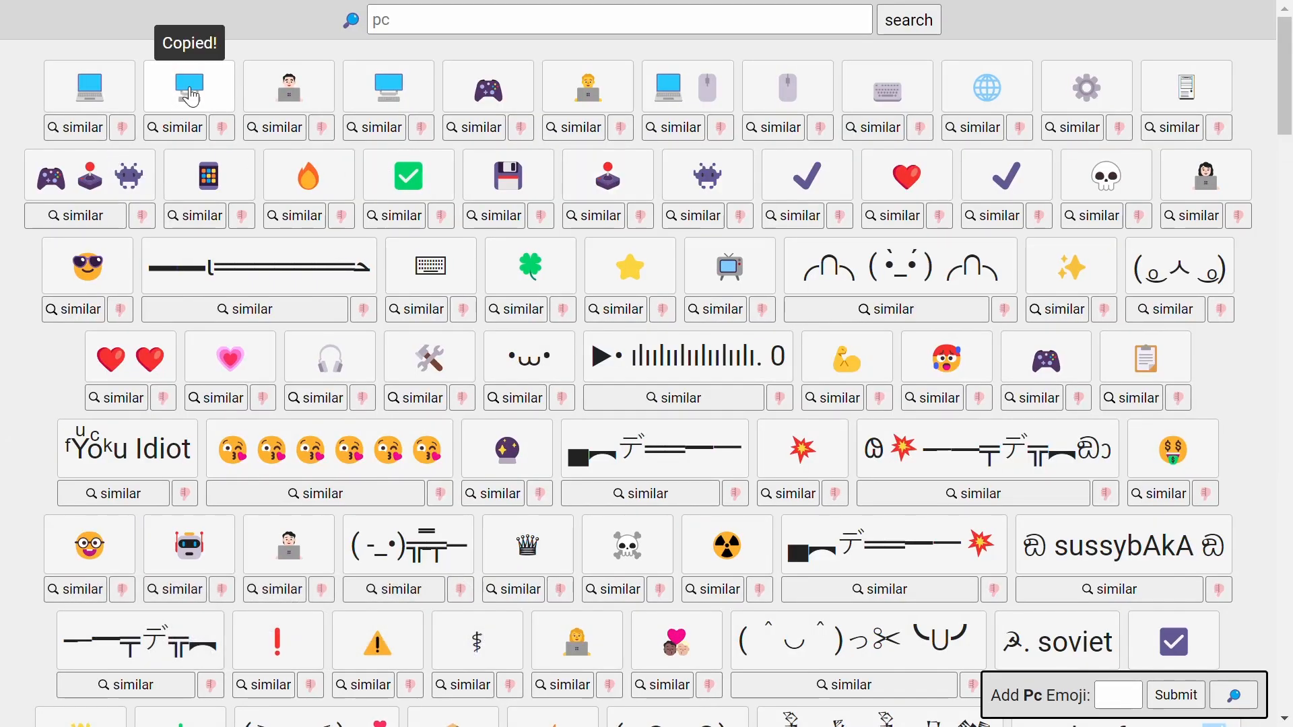
Add a text layer containing the desktop computer emoji from the system emoji picker and place it before "Web Dev"
{"action": "key", "text": "t"}
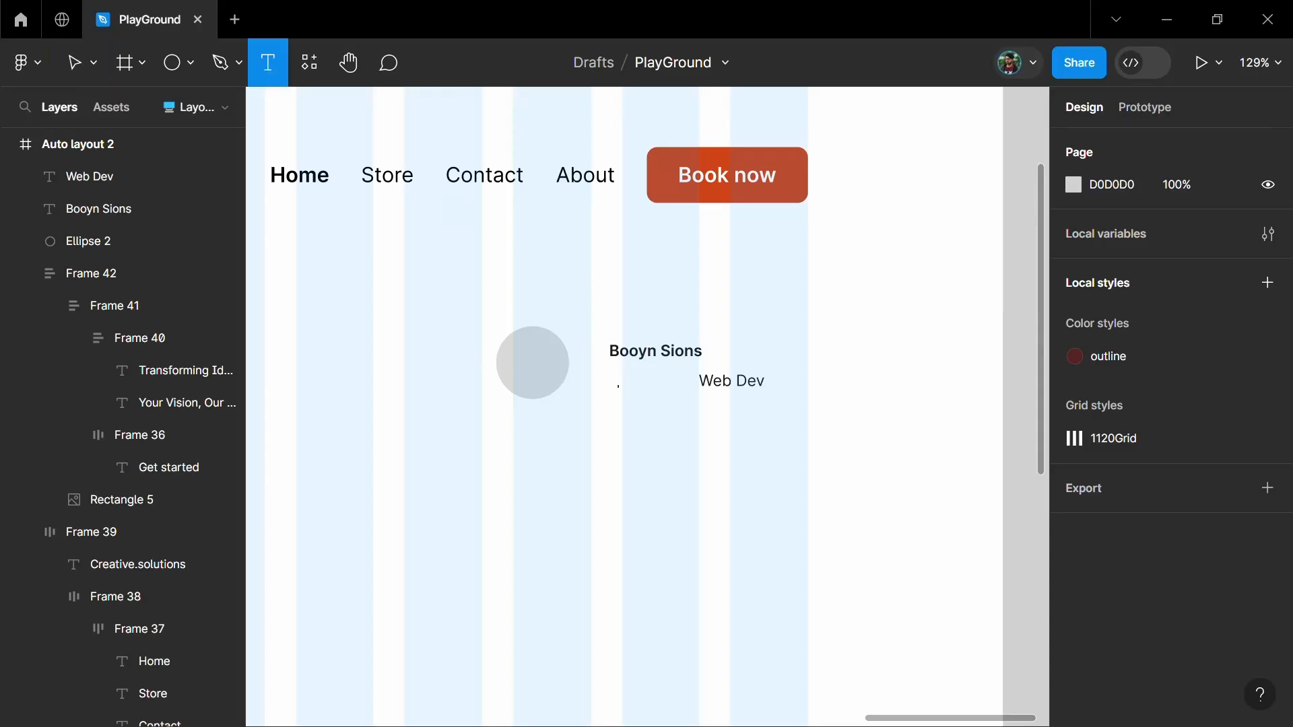
{"action": "left_click", "coordinate": [625, 387]}
{"action": "key", "text": "super+semicolon"}
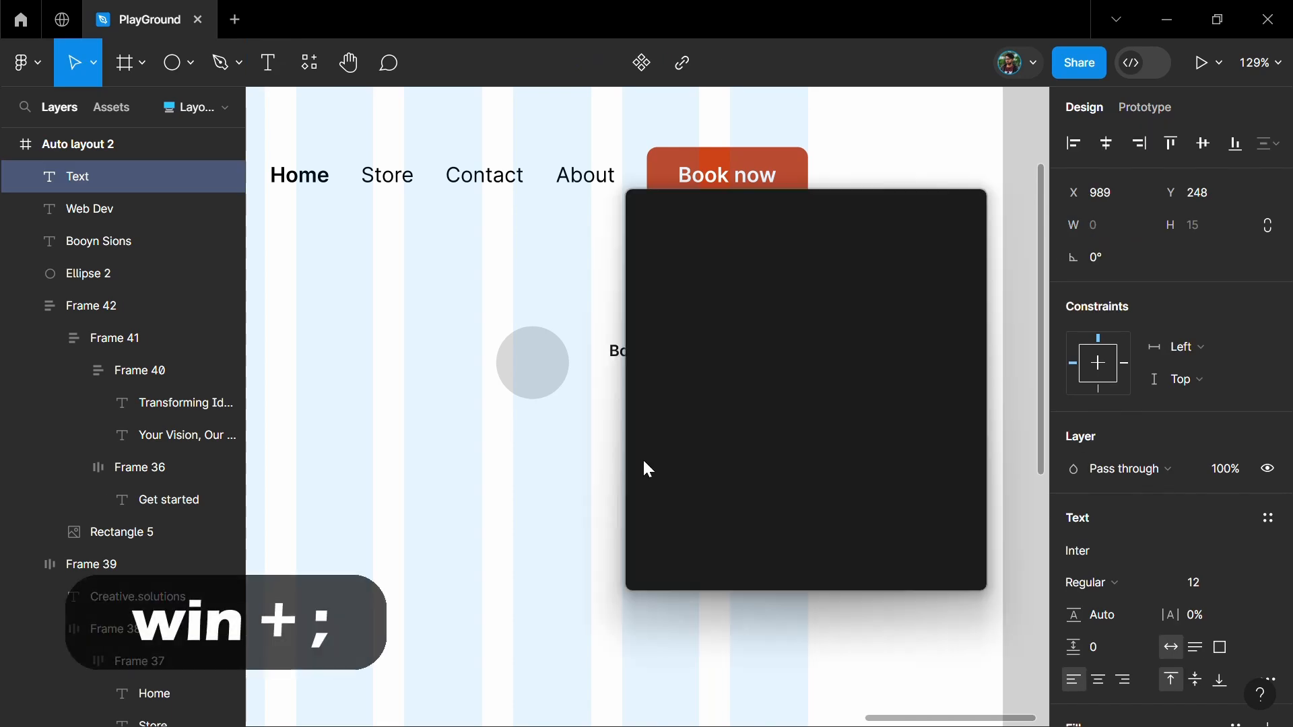
{"action": "left_click", "coordinate": [779, 404]}
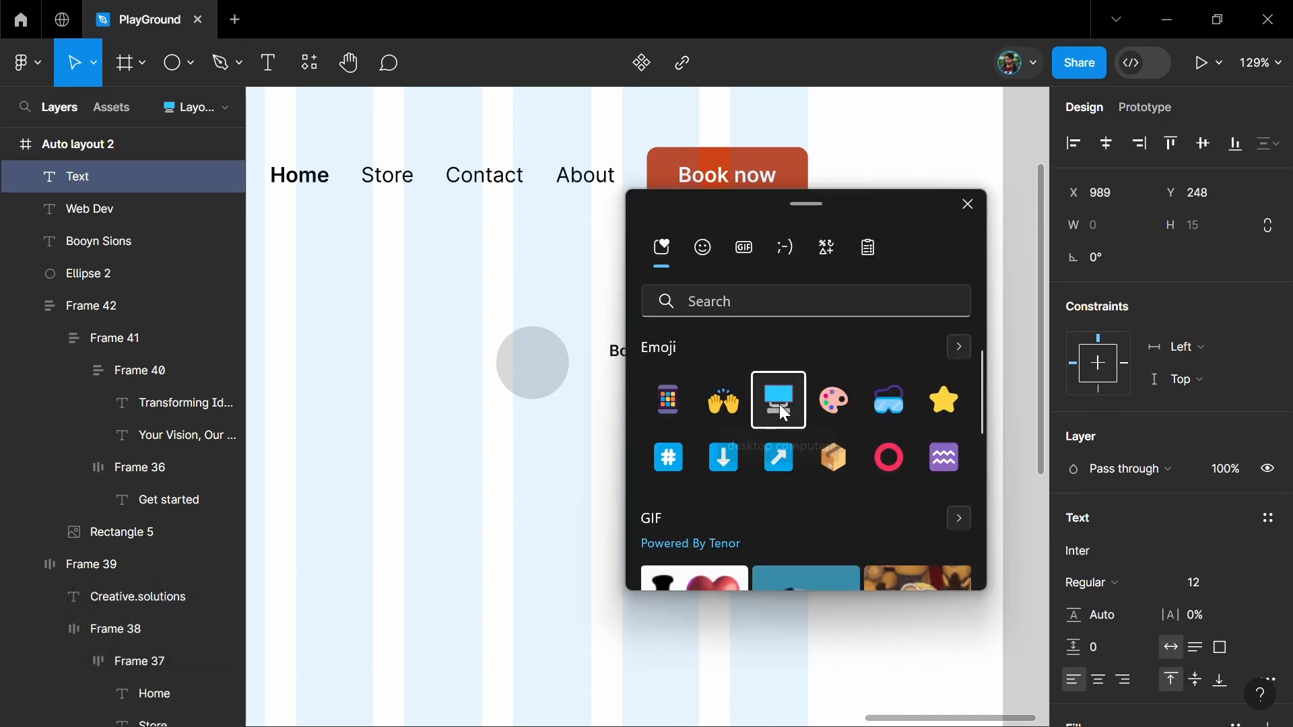
{"action": "left_click", "coordinate": [561, 446]}
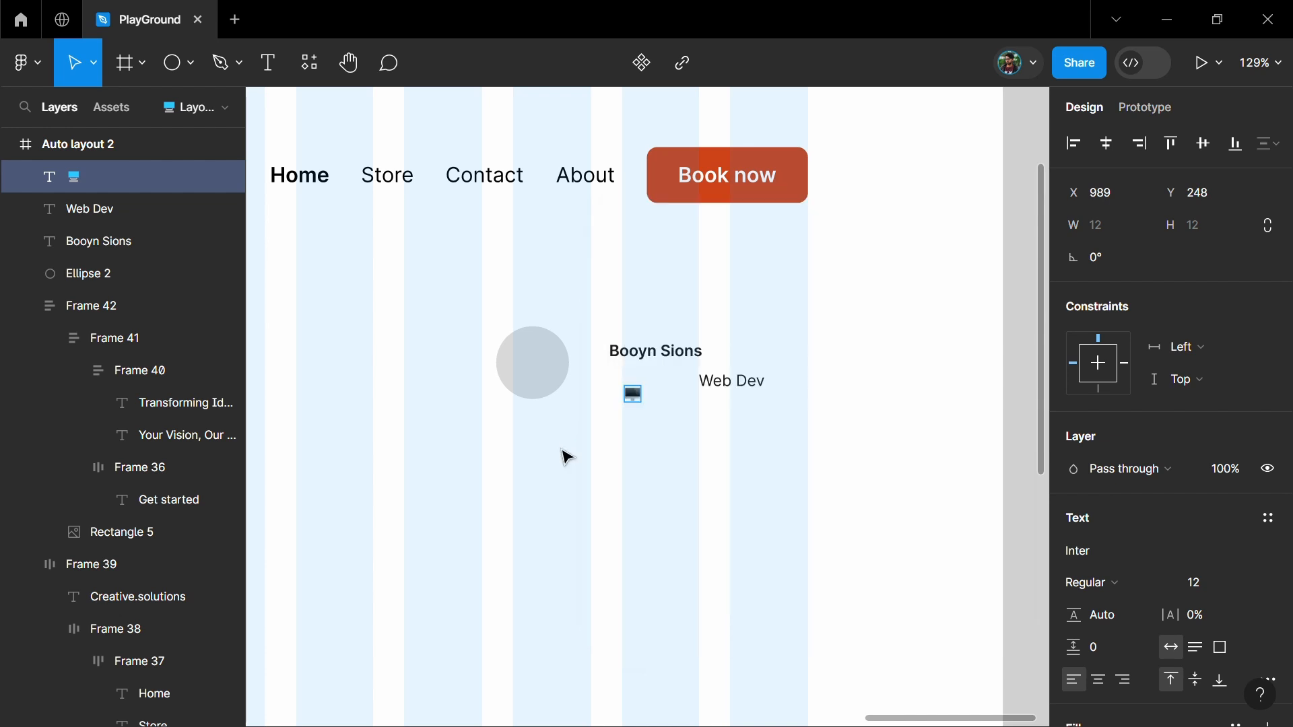
{"action": "left_click", "coordinate": [657, 419]}
{"action": "scroll", "coordinate": [648, 434], "scroll_direction": "up", "scroll_amount": 4}
Wrap the emoji and "Web Dev" in a centred horizontal auto layout with a spacing of 4
{"action": "left_click", "coordinate": [608, 349]}
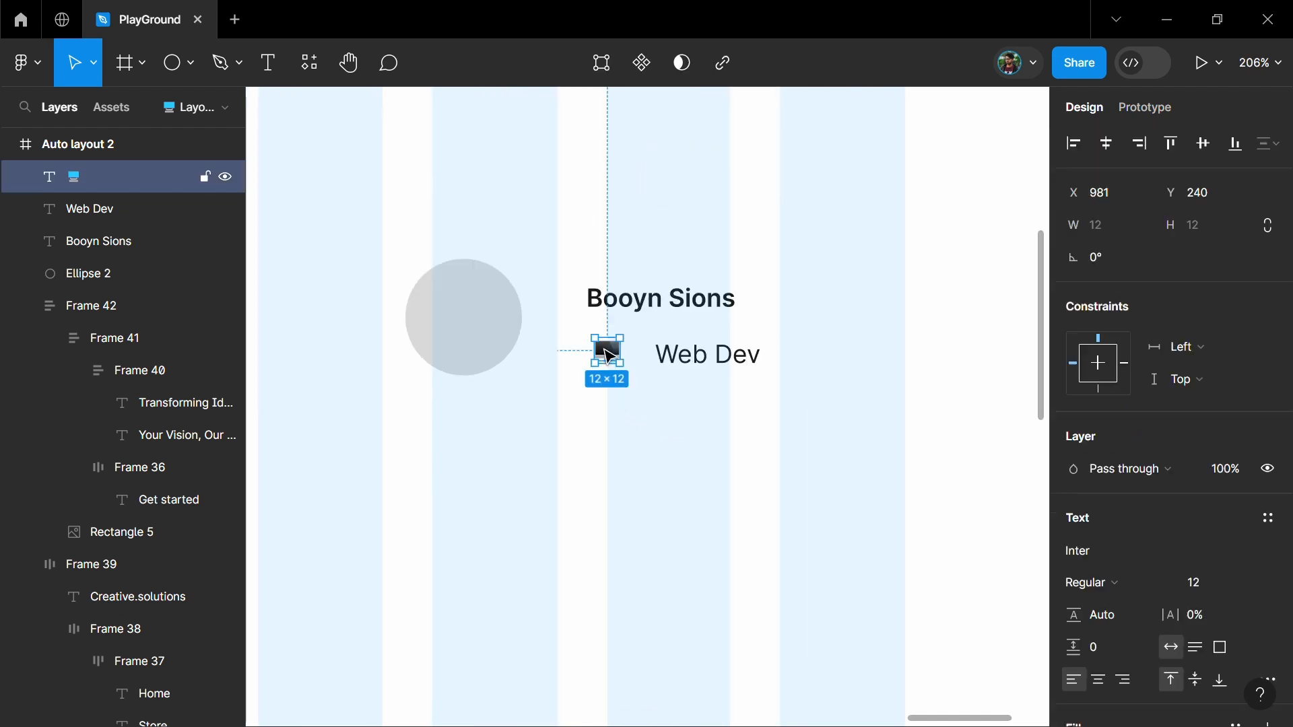
{"action": "left_click", "coordinate": [710, 359], "text": "shift"}
{"action": "key", "text": "shift+a"}
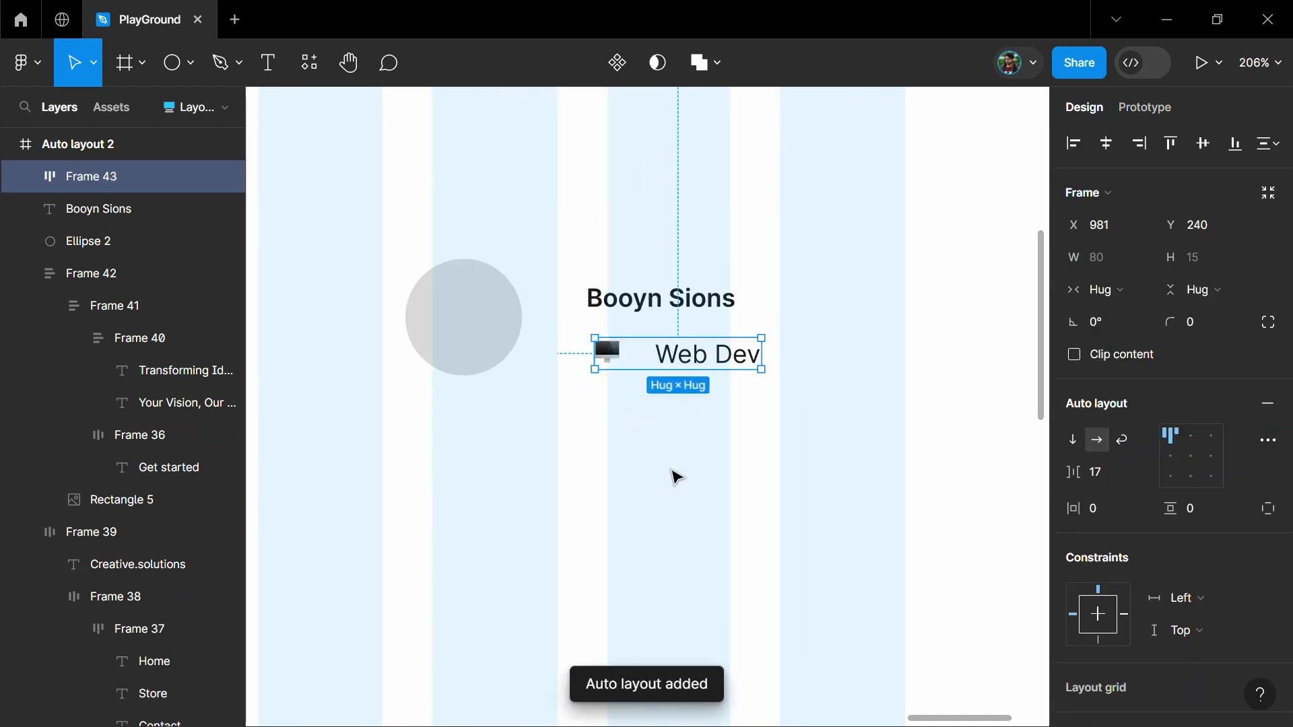
{"action": "left_click", "coordinate": [1103, 475]}
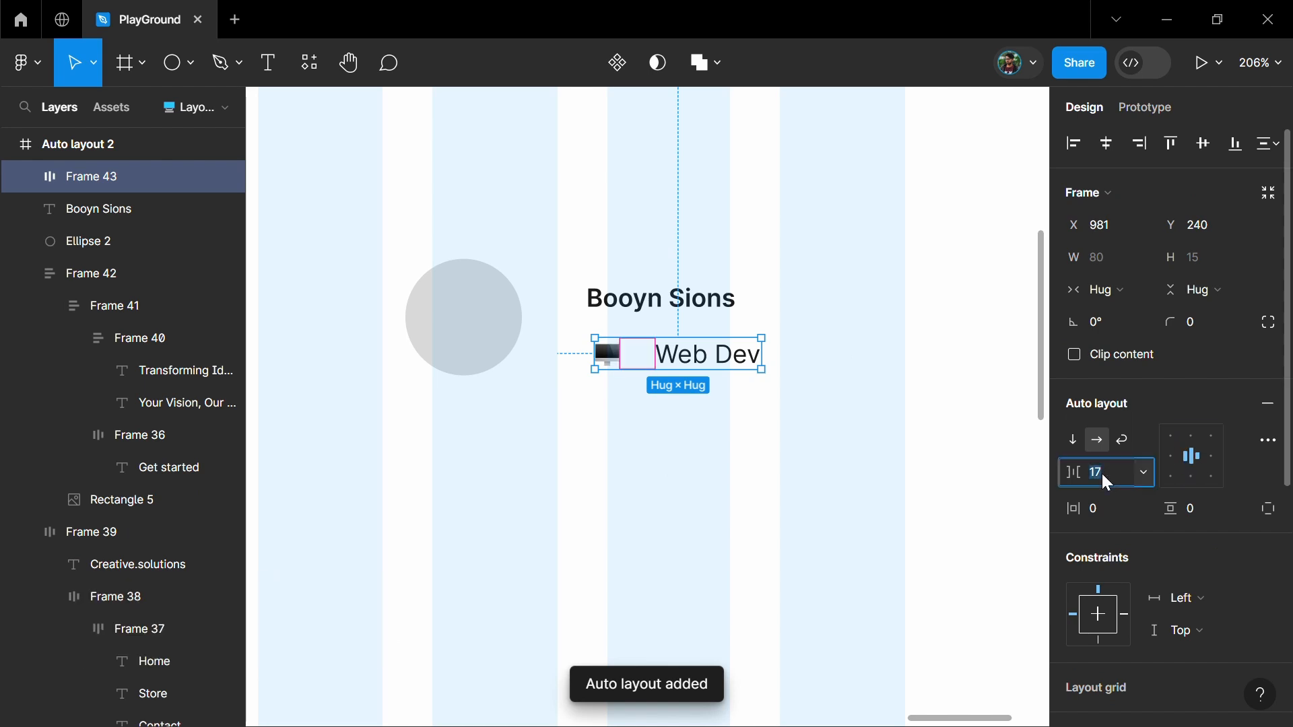
{"action": "type", "text": "4"}
{"action": "key", "text": "Return"}
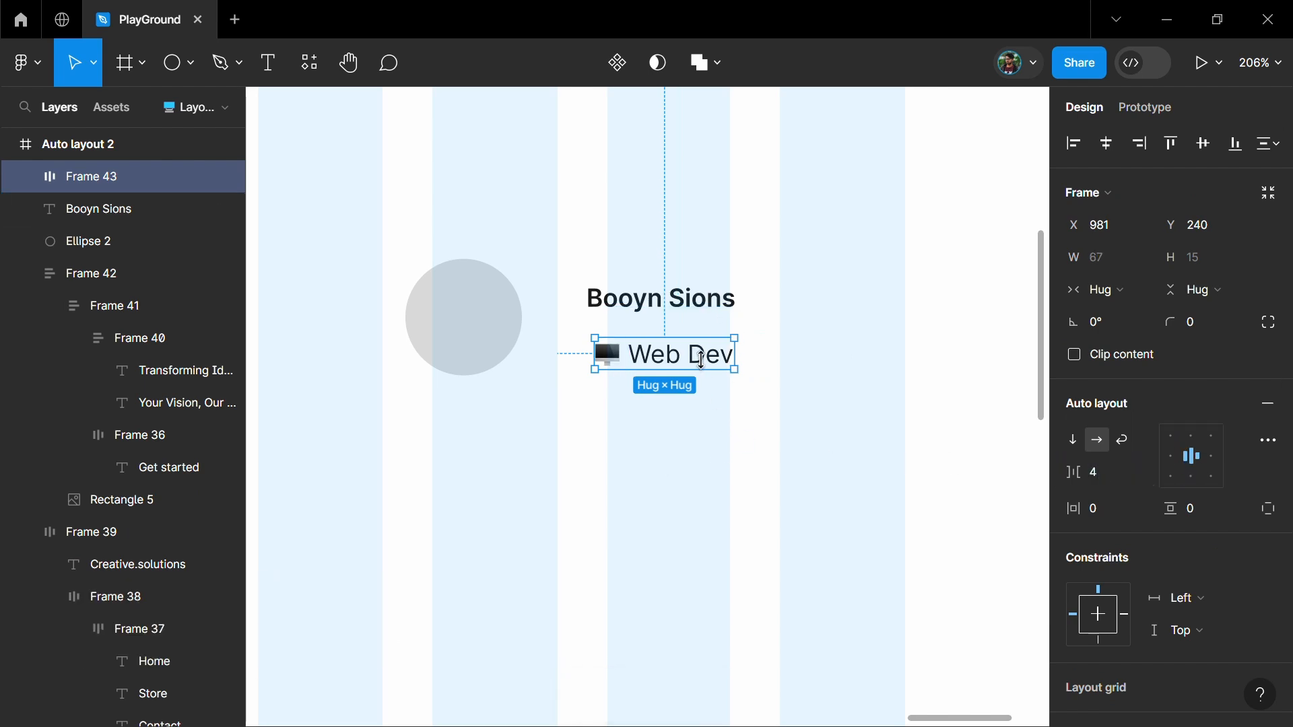
Wrap the name and the job title row in a vertical auto layout with a spacing of 4
{"action": "left_click", "coordinate": [700, 306], "text": "shift"}
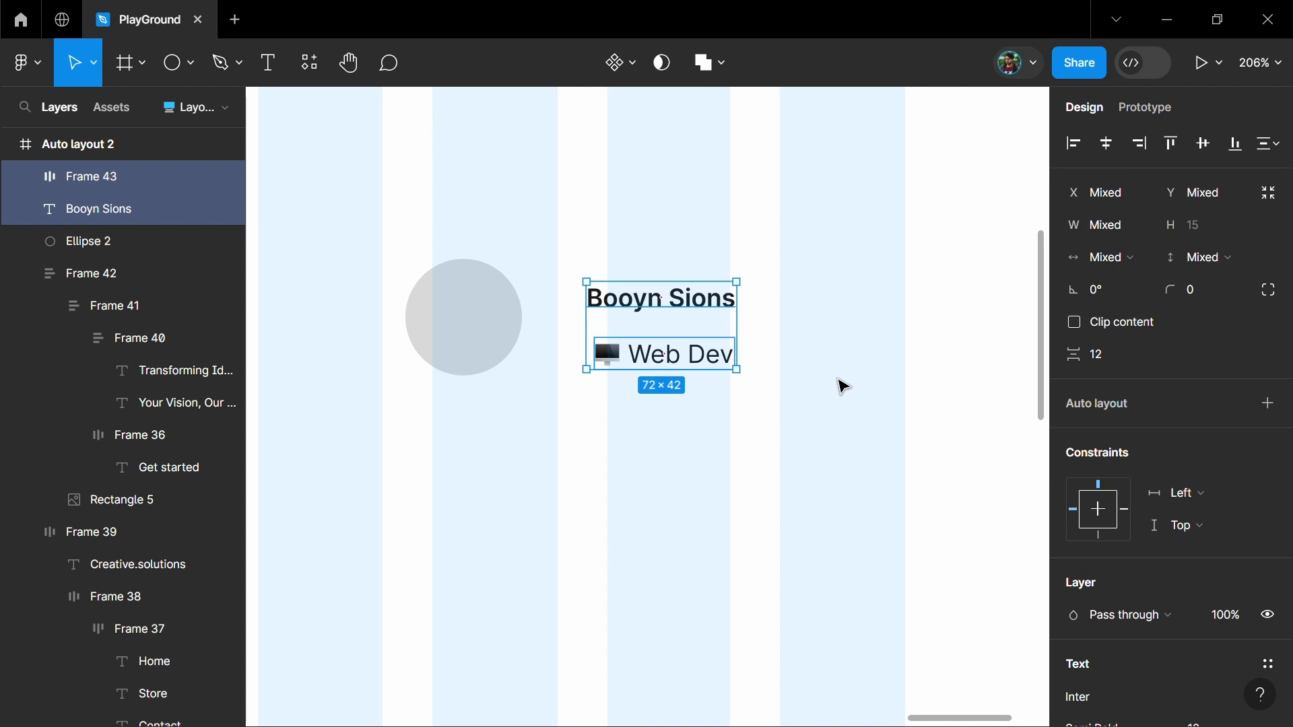
{"action": "key", "text": "shift+a"}
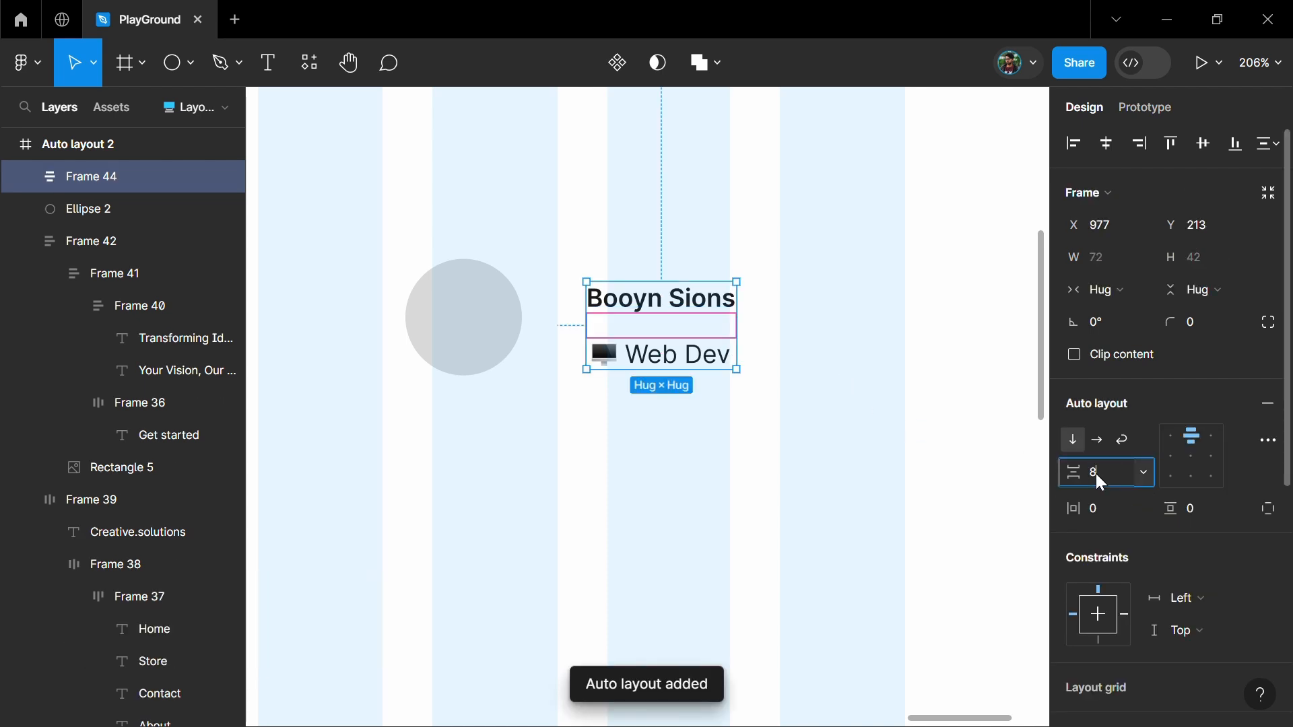
{"action": "type", "text": "4"}
{"action": "key", "text": "Return"}
{"action": "left_click", "coordinate": [646, 406]}
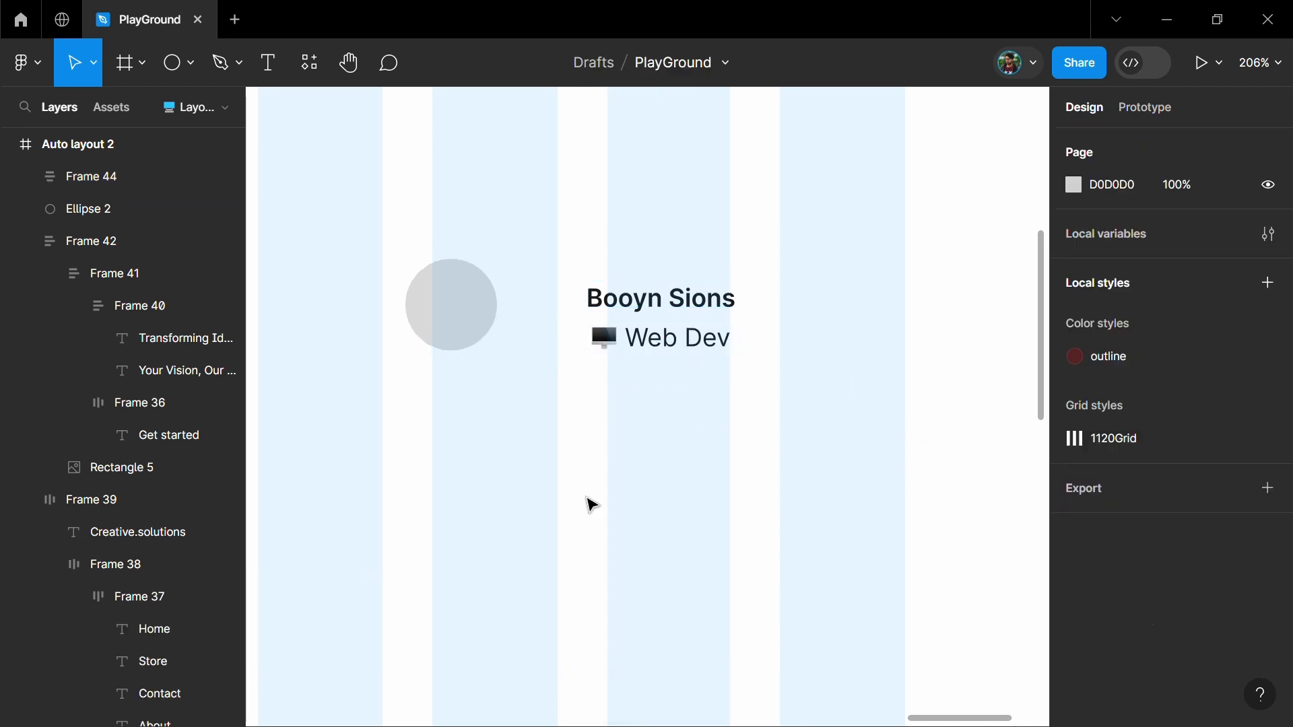
Wrap the circle and the name block in a centred horizontal auto layout with a spacing of 12
{"action": "left_click", "coordinate": [412, 309]}
{"action": "left_click", "coordinate": [675, 297], "text": "shift"}
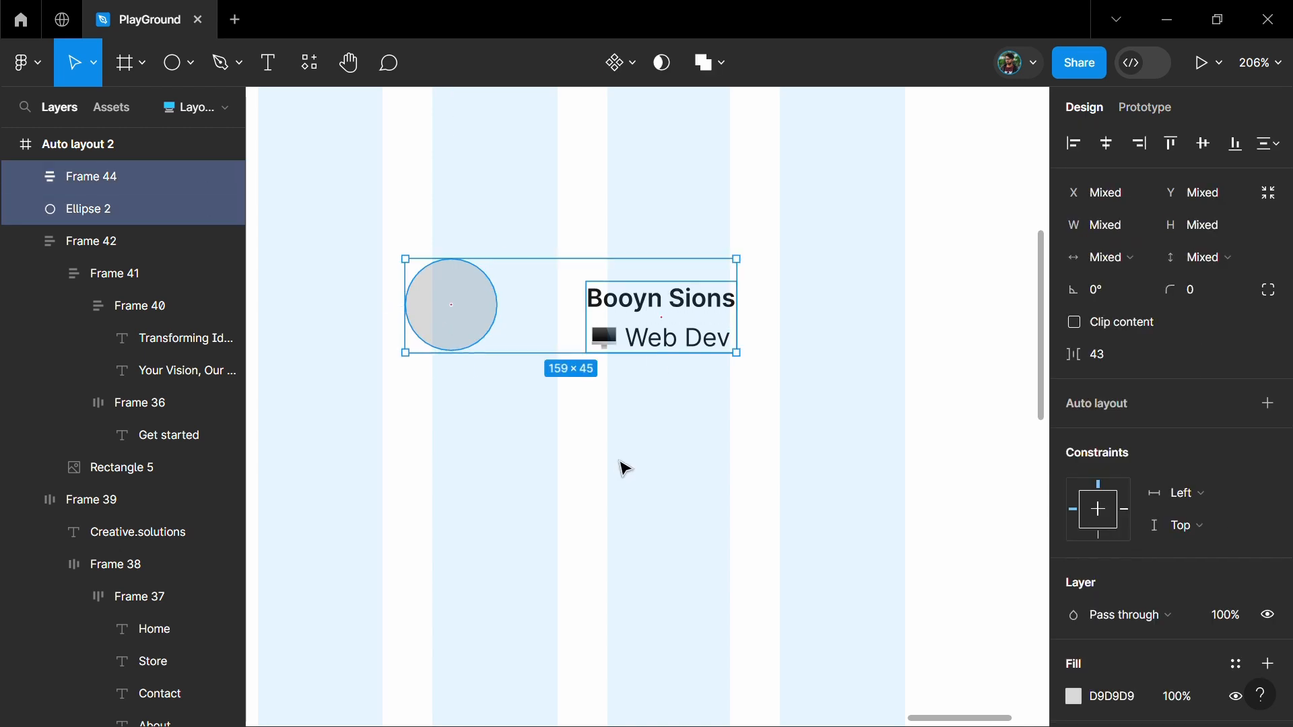
{"action": "key", "text": "shift+a"}
{"action": "left_click", "coordinate": [1190, 457]}
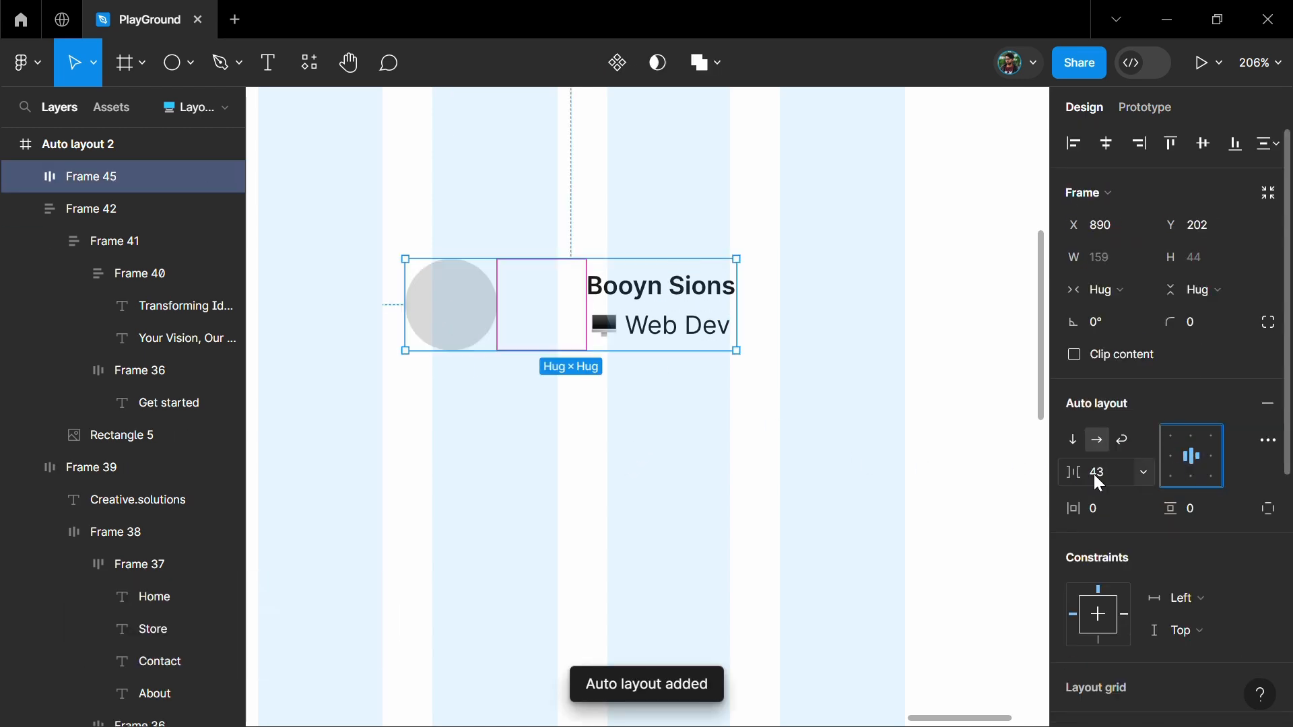
{"action": "key", "text": "Return"}
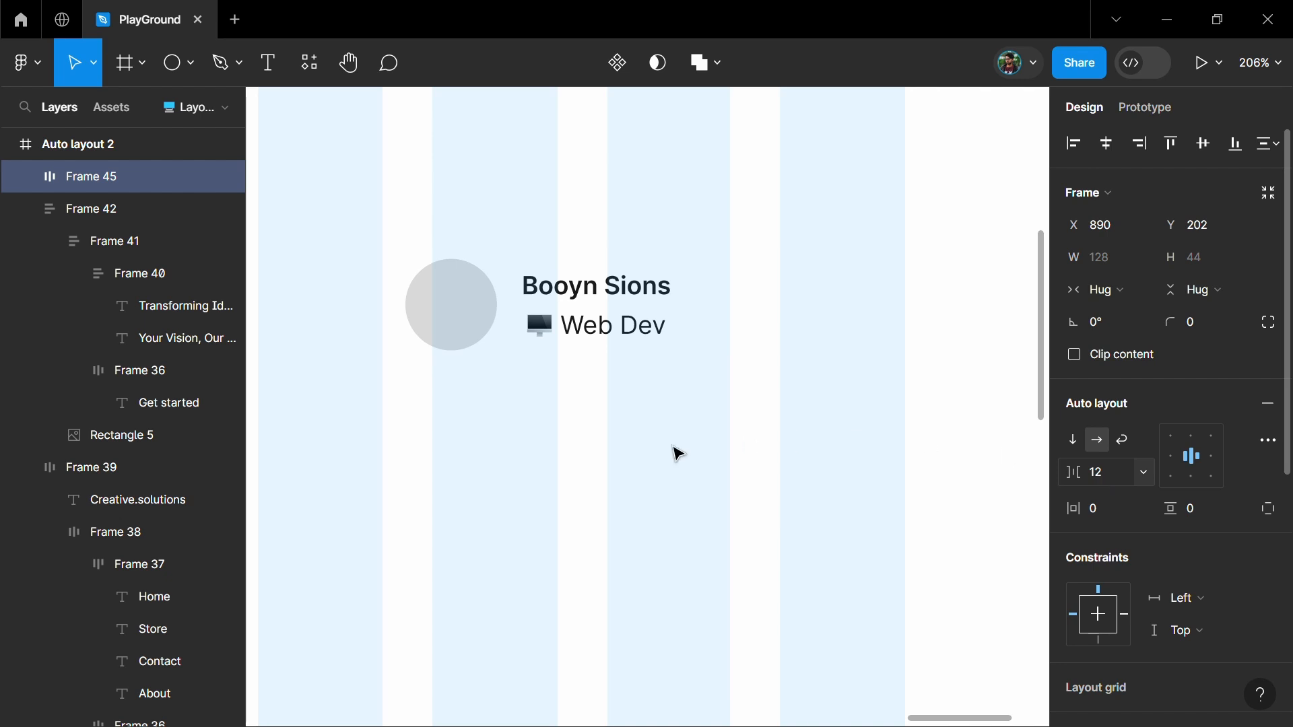
Give the team member card a horizontal padding of 24, a vertical padding of 12 and a corner radius of 8
{"action": "left_click", "coordinate": [1103, 507]}
{"action": "type", "text": "24"}
{"action": "key", "text": "Return"}
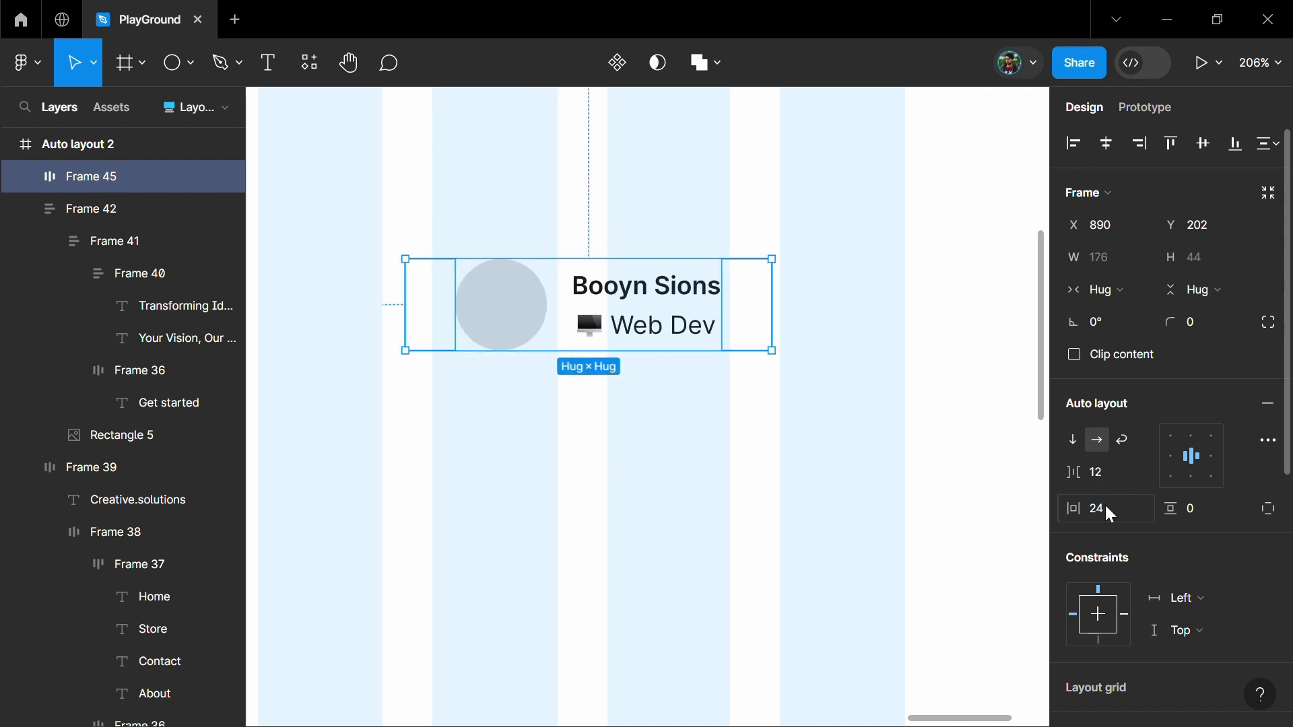
{"action": "left_click", "coordinate": [1202, 510]}
{"action": "type", "text": "12"}
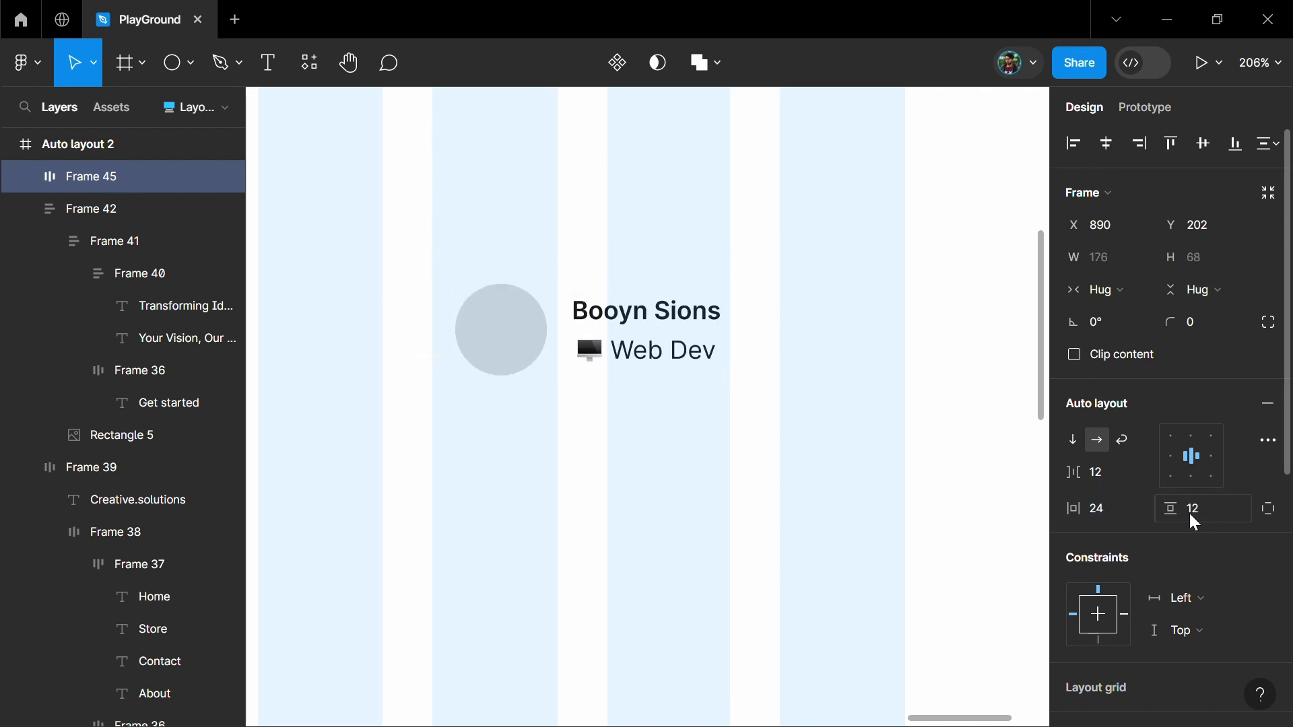
{"action": "left_click", "coordinate": [1197, 323]}
{"action": "type", "text": "8"}
{"action": "key", "text": "Return"}
Add an F7F7F7 fill to the team member card
{"action": "scroll", "coordinate": [1130, 459], "scroll_direction": "down", "scroll_amount": 5}
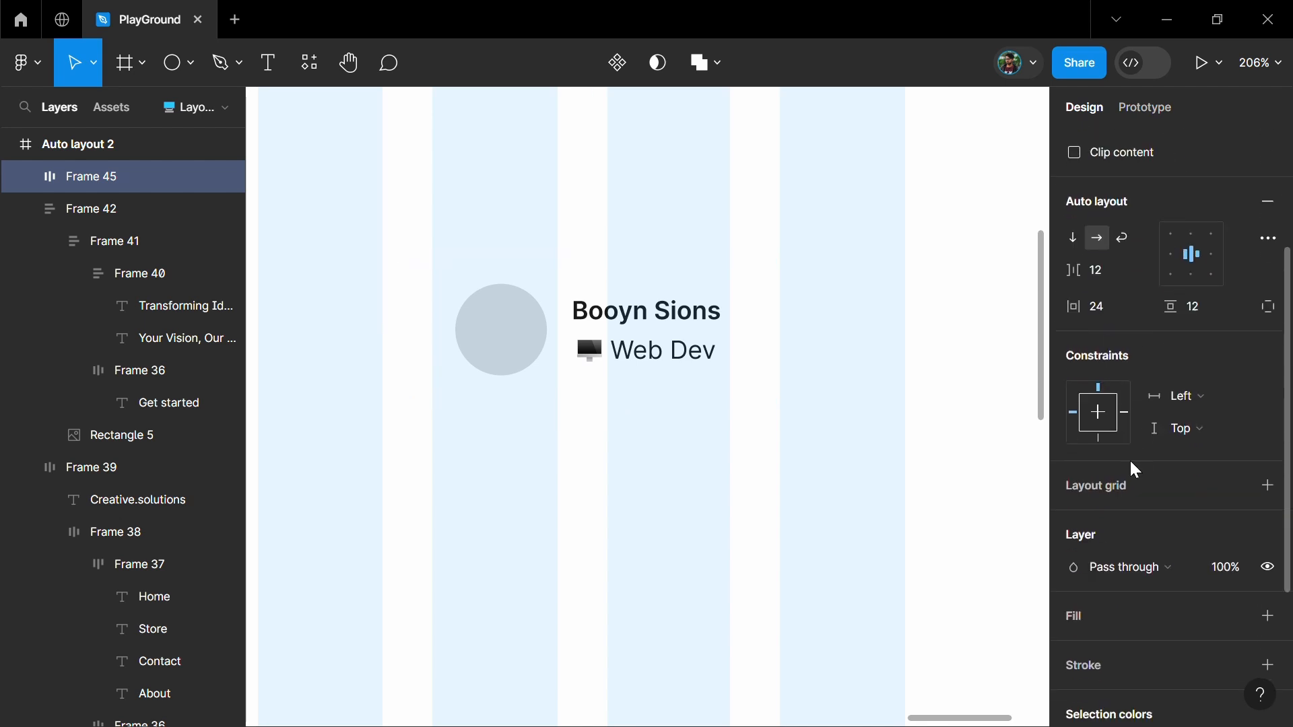
{"action": "left_click", "coordinate": [1129, 515]}
{"action": "left_click", "coordinate": [1073, 547]}
{"action": "left_click", "coordinate": [808, 211]}
{"action": "key", "text": "Escape"}
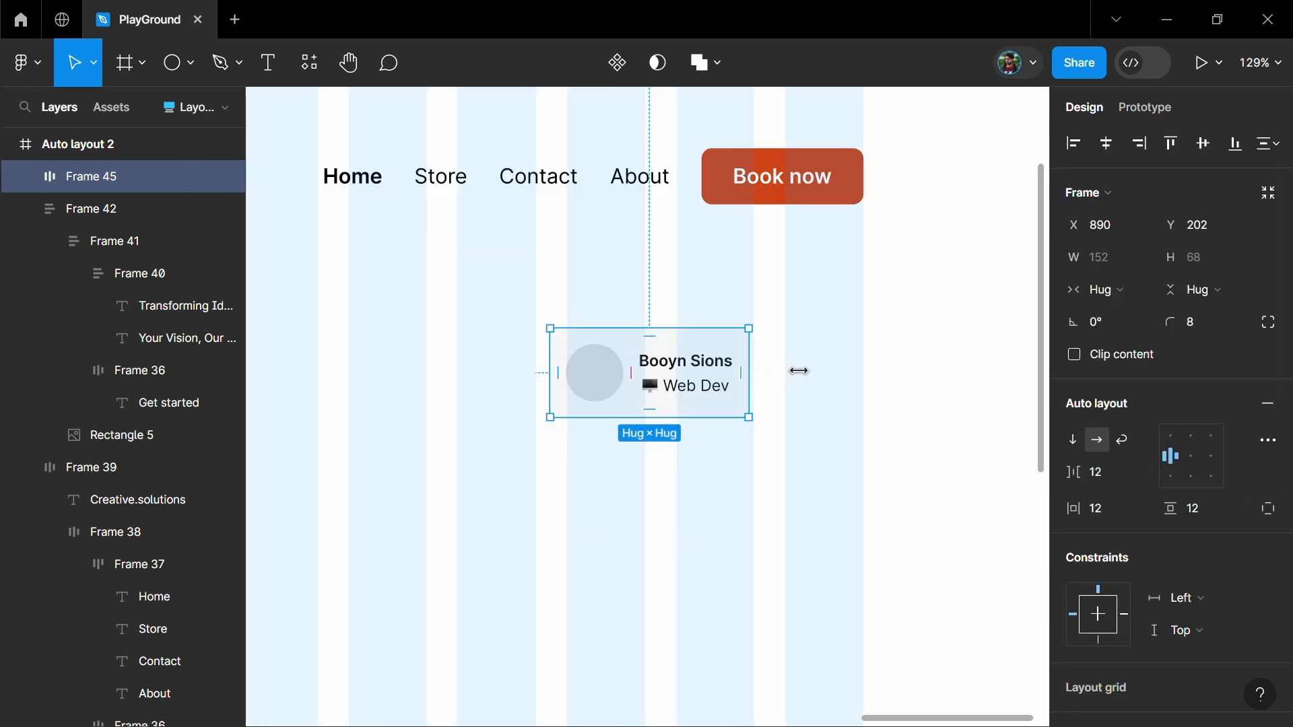
Fit the team member card across the grid columns at a width of 227, with a horizontal padding of 12 and a corner radius of 12
{"action": "left_click_drag", "start_coordinate": [798, 371], "coordinate": [828, 375]}
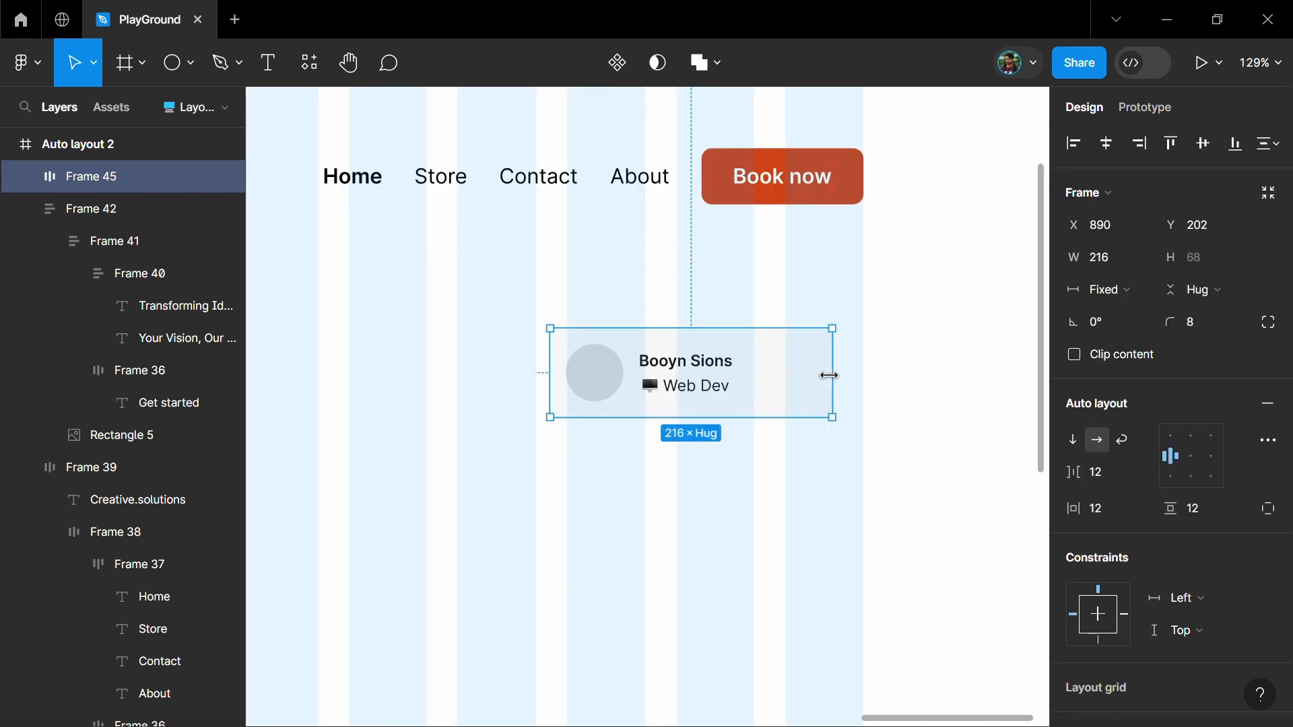
{"action": "left_click_drag", "start_coordinate": [687, 385], "coordinate": [704, 383]}
{"action": "left_click_drag", "start_coordinate": [859, 368], "coordinate": [869, 369]}
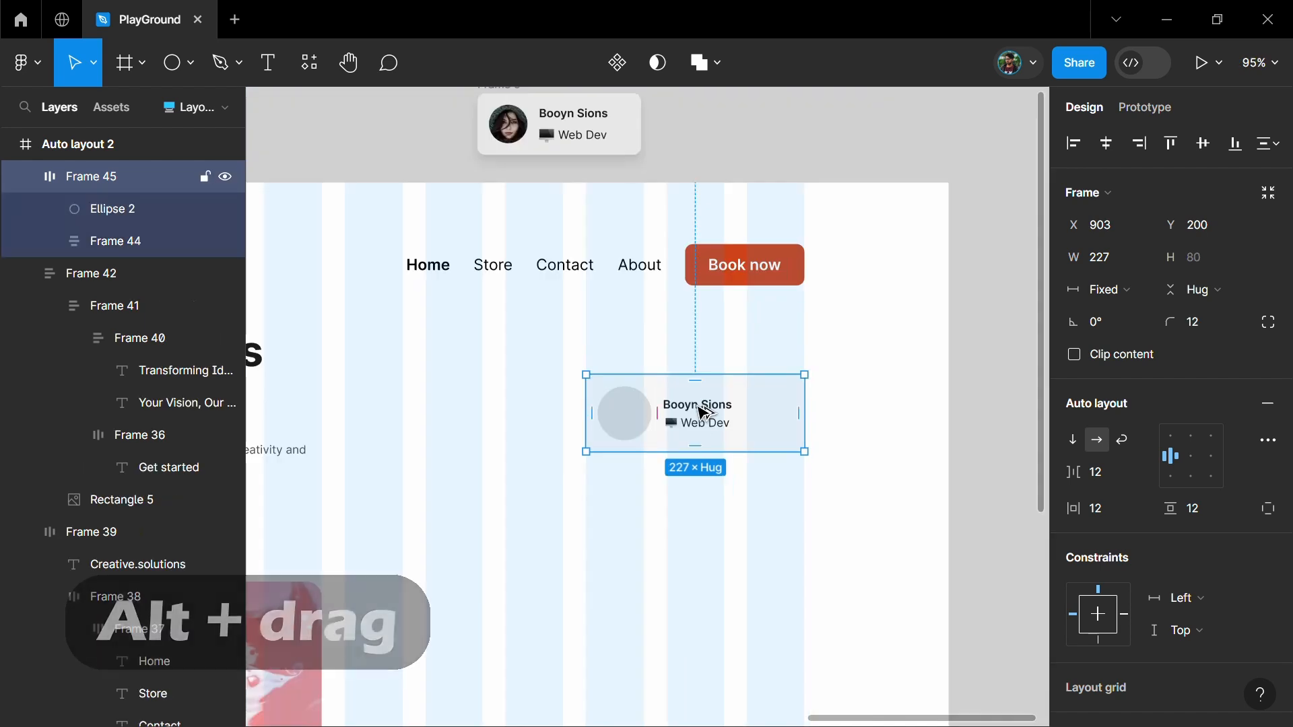
Duplicate the team member card twice below itself and wrap the three cards in a vertical auto layout
{"action": "left_click_drag", "start_coordinate": [701, 412], "coordinate": [685, 499], "text": "alt"}
{"action": "scroll", "coordinate": [727, 451], "scroll_direction": "down", "scroll_amount": 2}
{"action": "left_click_drag", "start_coordinate": [687, 347], "coordinate": [687, 443], "text": "alt"}
{"action": "left_click", "coordinate": [788, 271]}
{"action": "left_click", "coordinate": [774, 369], "text": "shift"}
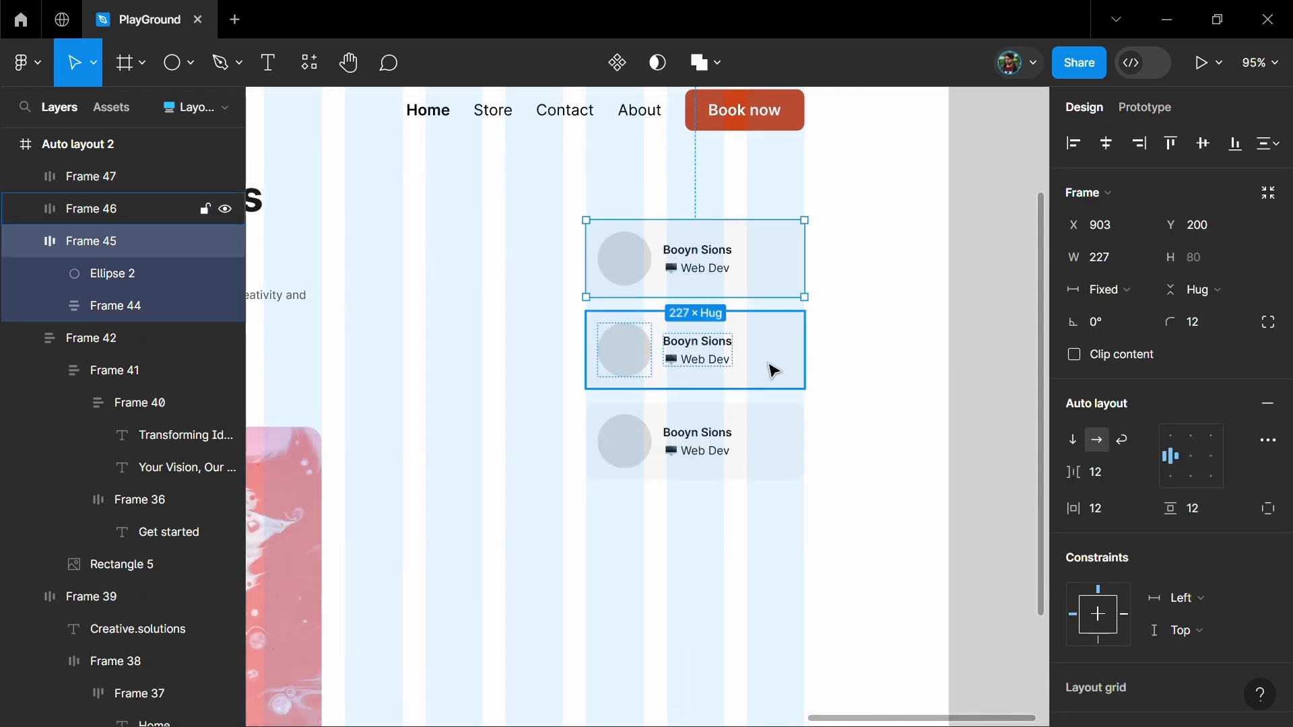
{"action": "left_click", "coordinate": [769, 470], "text": "shift"}
{"action": "key", "text": "shift+a"}
Duplicate the last team member card inside the stack
{"action": "double_click", "coordinate": [770, 438]}
{"action": "key", "text": "ctrl+d"}
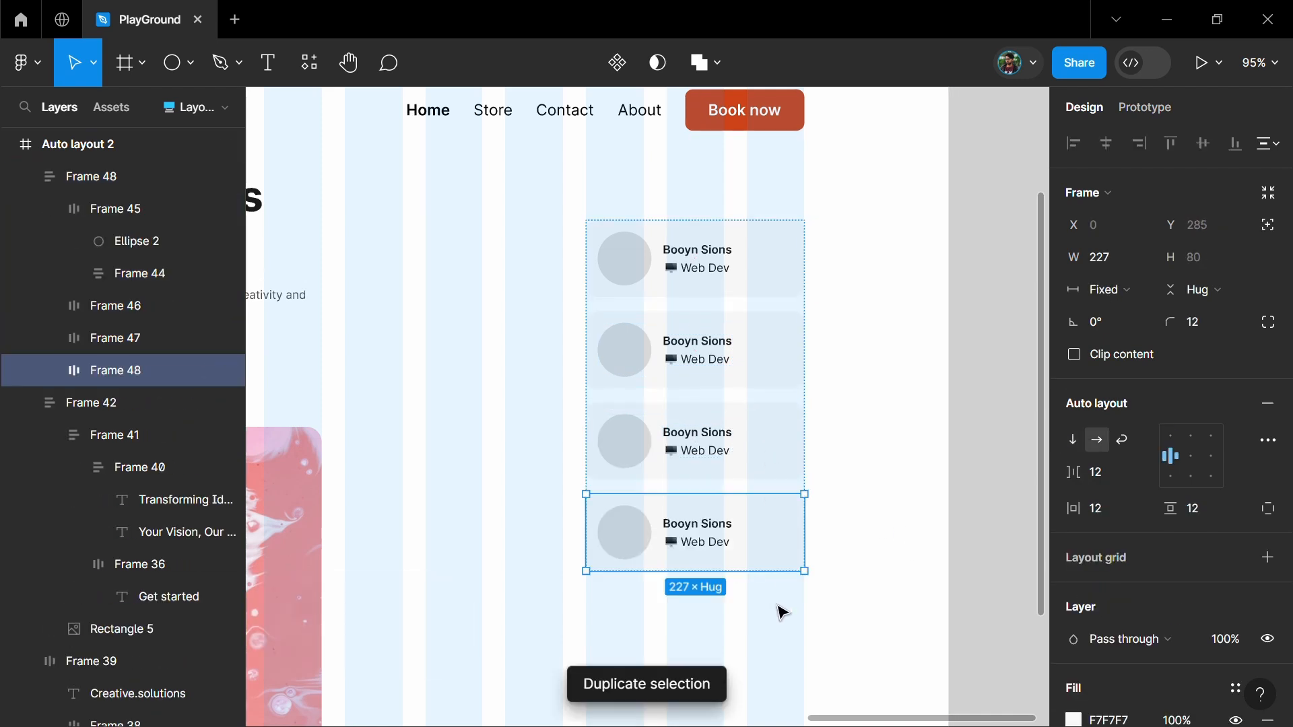
{"action": "left_click", "coordinate": [868, 481]}
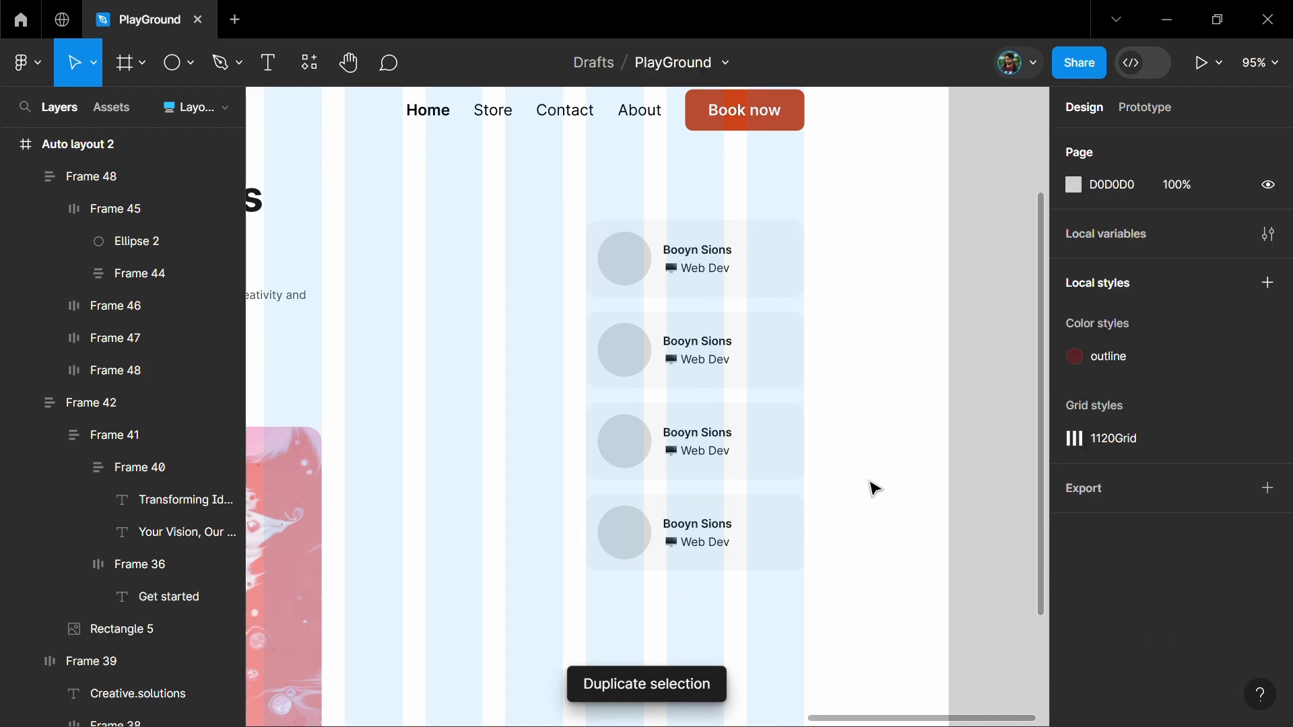
{"action": "left_click", "coordinate": [748, 447]}
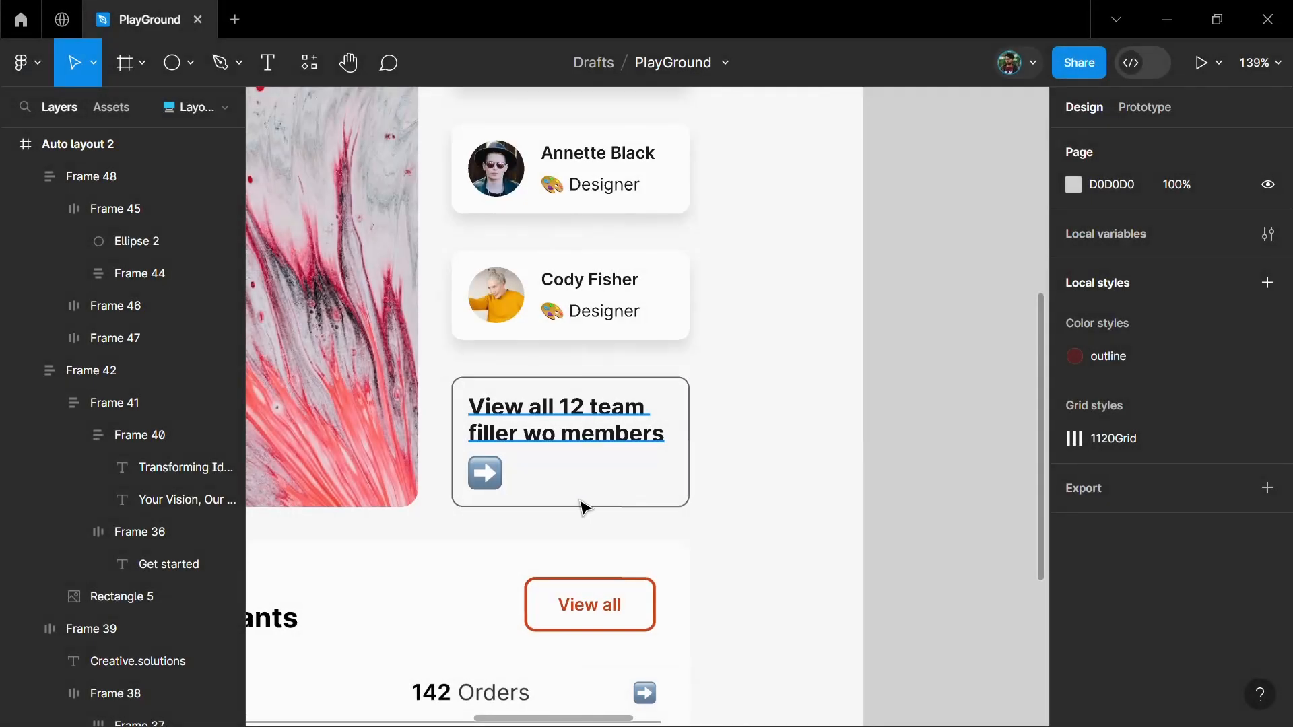
Add the bold text "View all 12 team filler wo members" and a right-arrow emoji below the team cards
{"action": "left_click", "coordinate": [583, 501]}
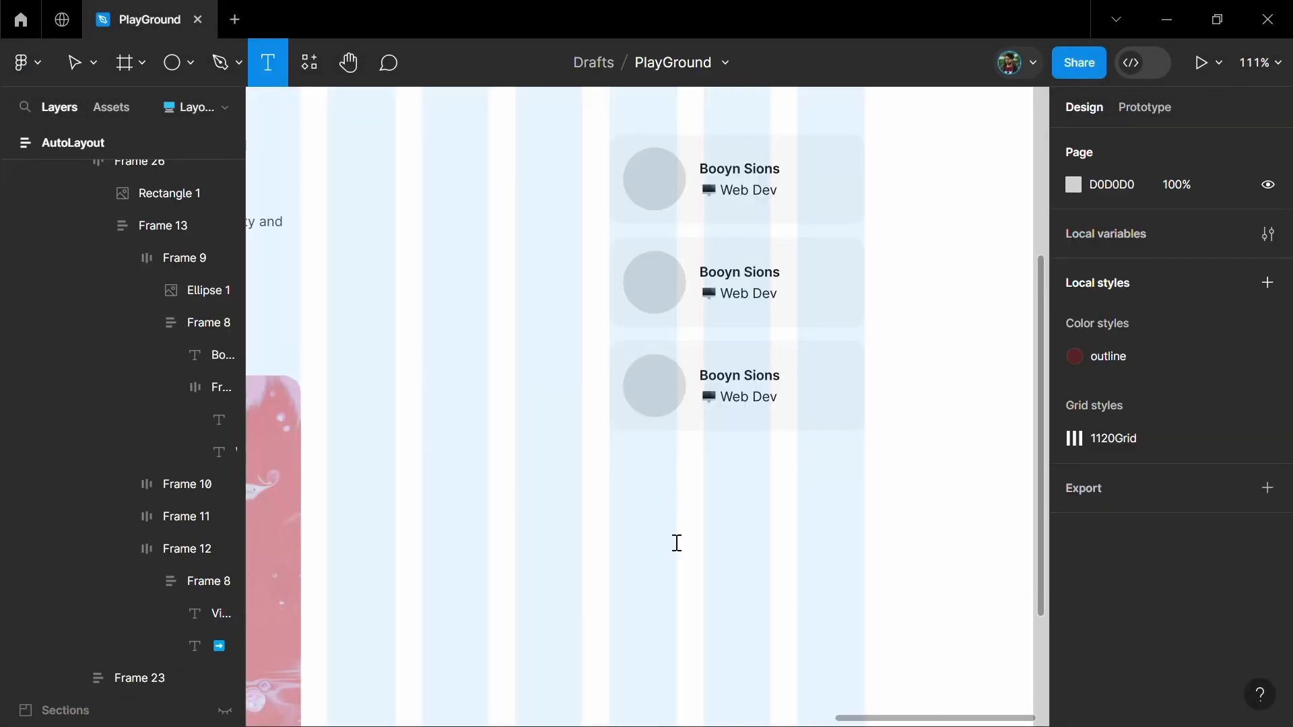
{"action": "left_click", "coordinate": [644, 496]}
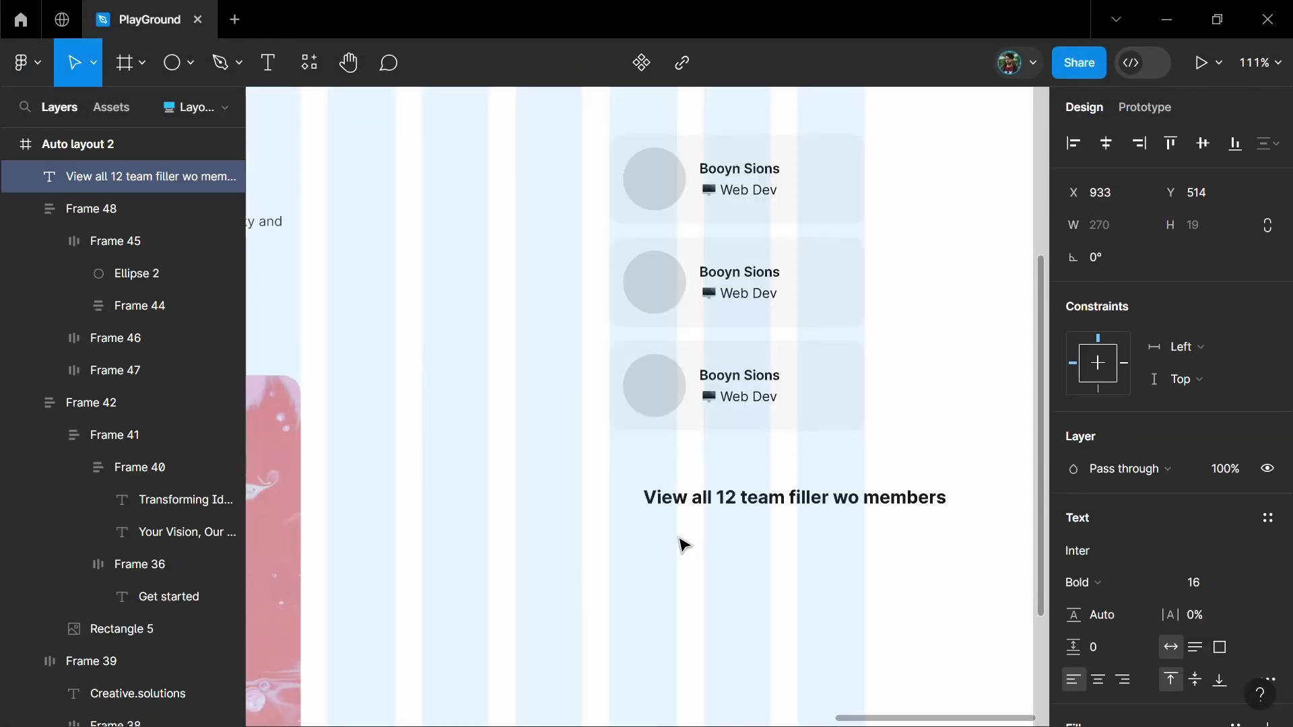
{"action": "key", "text": "Escape"}
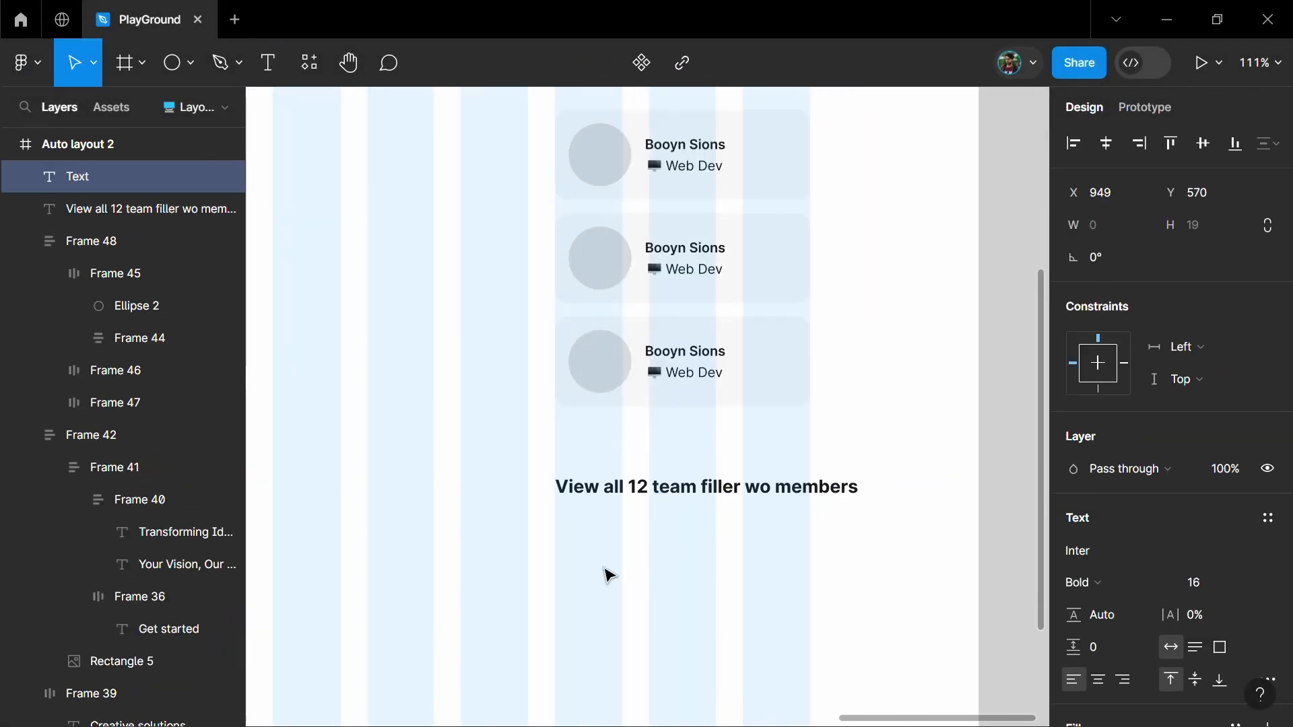
{"action": "key", "text": "super+period"}
{"action": "key", "text": "Right"}
{"action": "key", "text": "Right"}
{"action": "key", "text": "Right"}
{"action": "key", "text": "Escape"}
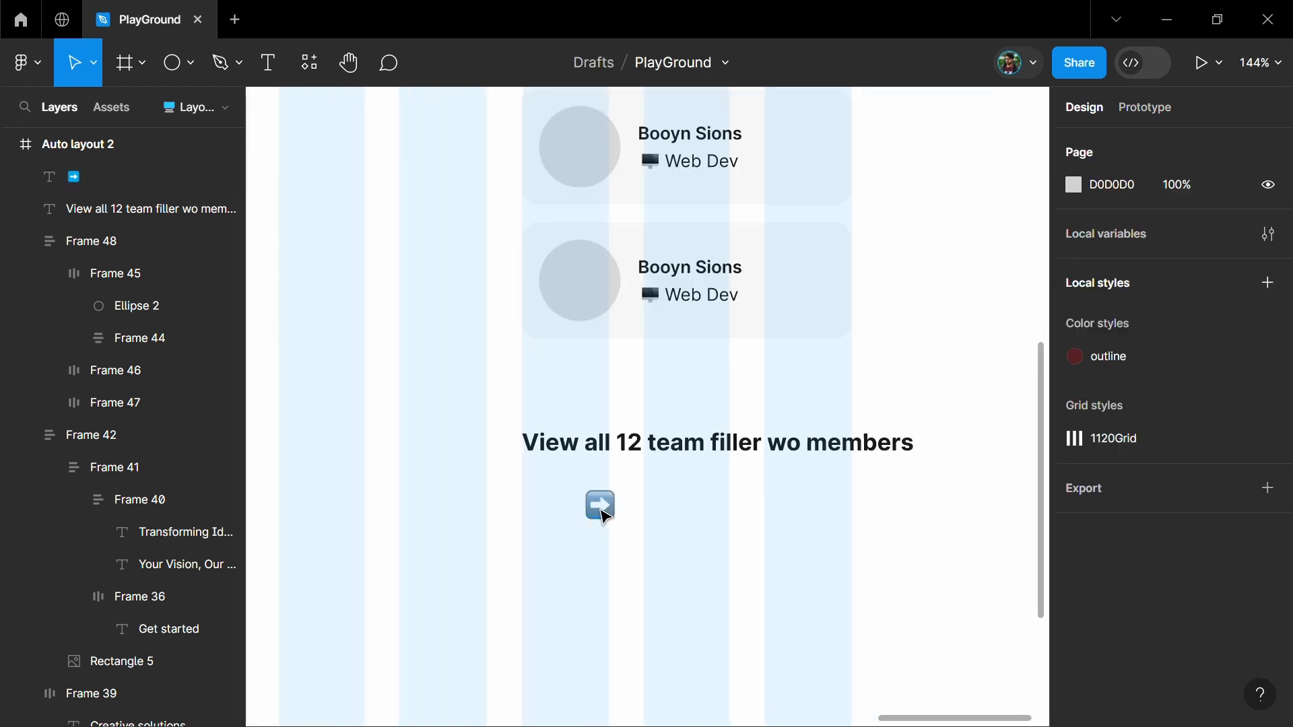
Left-align the "View all" text with the arrow emoji and wrap both in a vertical auto layout
{"action": "left_click", "coordinate": [601, 512]}
{"action": "left_click", "coordinate": [619, 450], "text": "shift"}
{"action": "left_click", "coordinate": [1074, 143]}
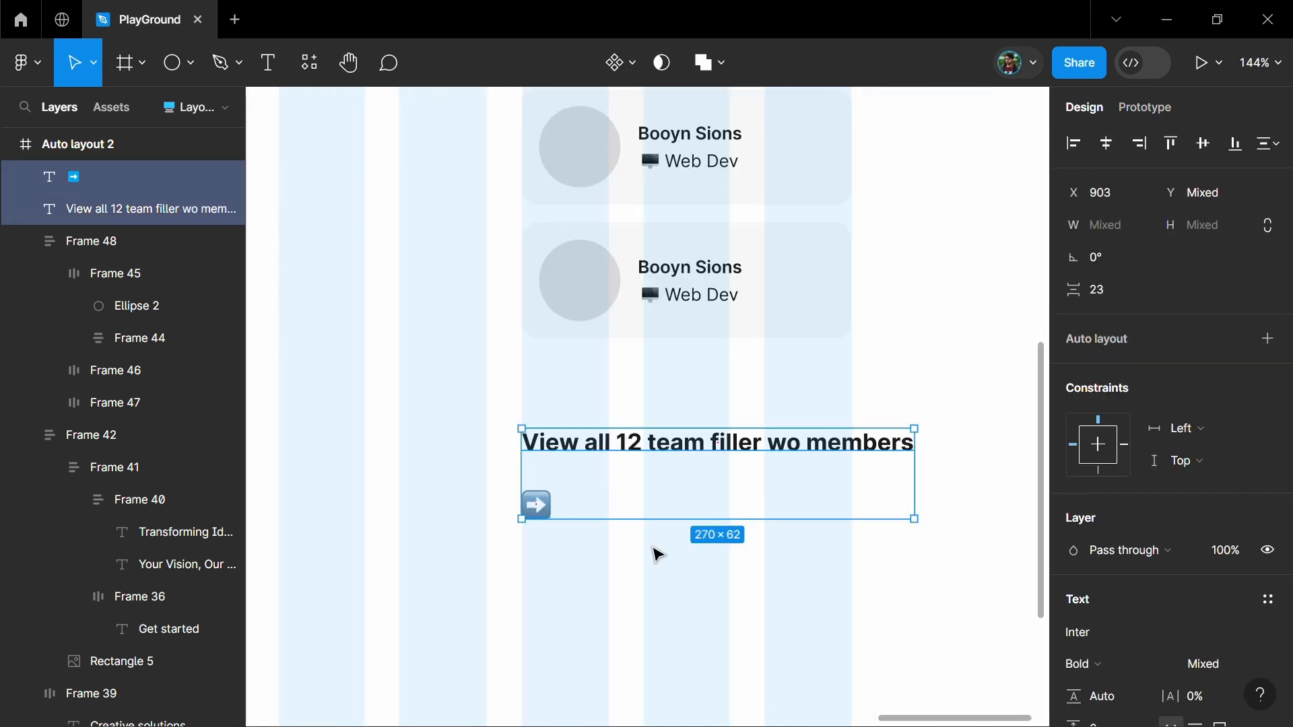
{"action": "key", "text": "shift+a"}
Give the "View all" box a horizontal and vertical padding of 12 and a corner radius of 12
{"action": "left_click", "coordinate": [1105, 508]}
{"action": "type", "text": "12"}
{"action": "key", "text": "Return"}
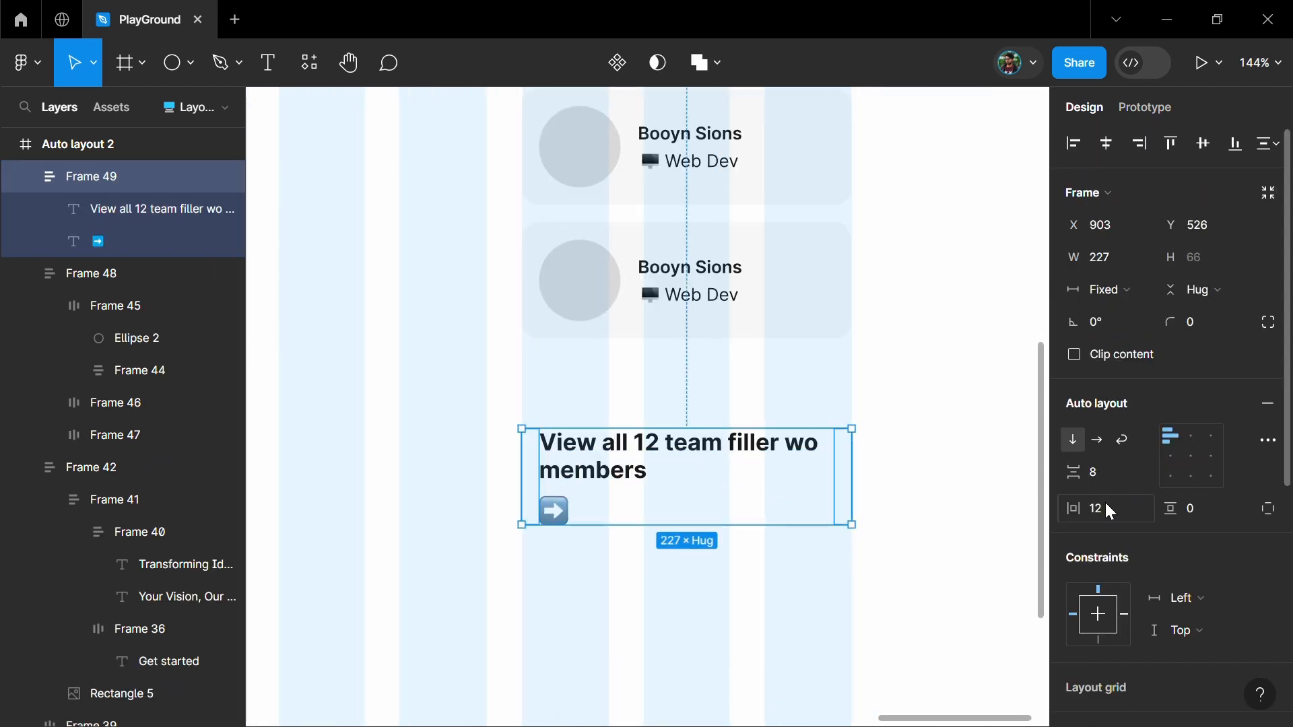
{"action": "left_click", "coordinate": [1202, 508]}
{"action": "type", "text": "12"}
{"action": "key", "text": "Return"}
{"action": "left_click", "coordinate": [1202, 320]}
{"action": "type", "text": "12"}
{"action": "key", "text": "Return"}
Add a black stroke to the "View all" box and move it into the team card stack as the last item
{"action": "scroll", "coordinate": [1154, 485], "scroll_direction": "down", "scroll_amount": 5}
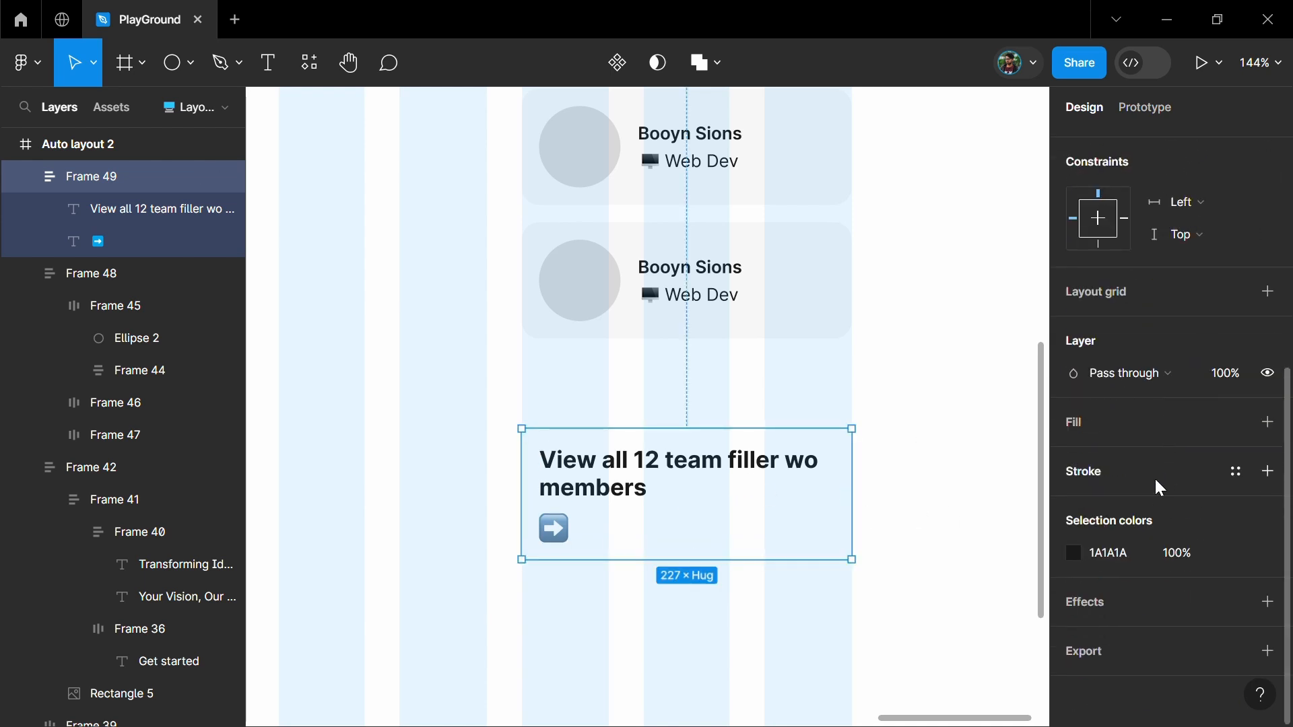
{"action": "left_click", "coordinate": [1266, 471]}
{"action": "scroll", "coordinate": [788, 527], "scroll_direction": "down", "scroll_amount": 3}
{"action": "left_click_drag", "start_coordinate": [744, 442], "coordinate": [765, 389]}
{"action": "left_click", "coordinate": [724, 607]}
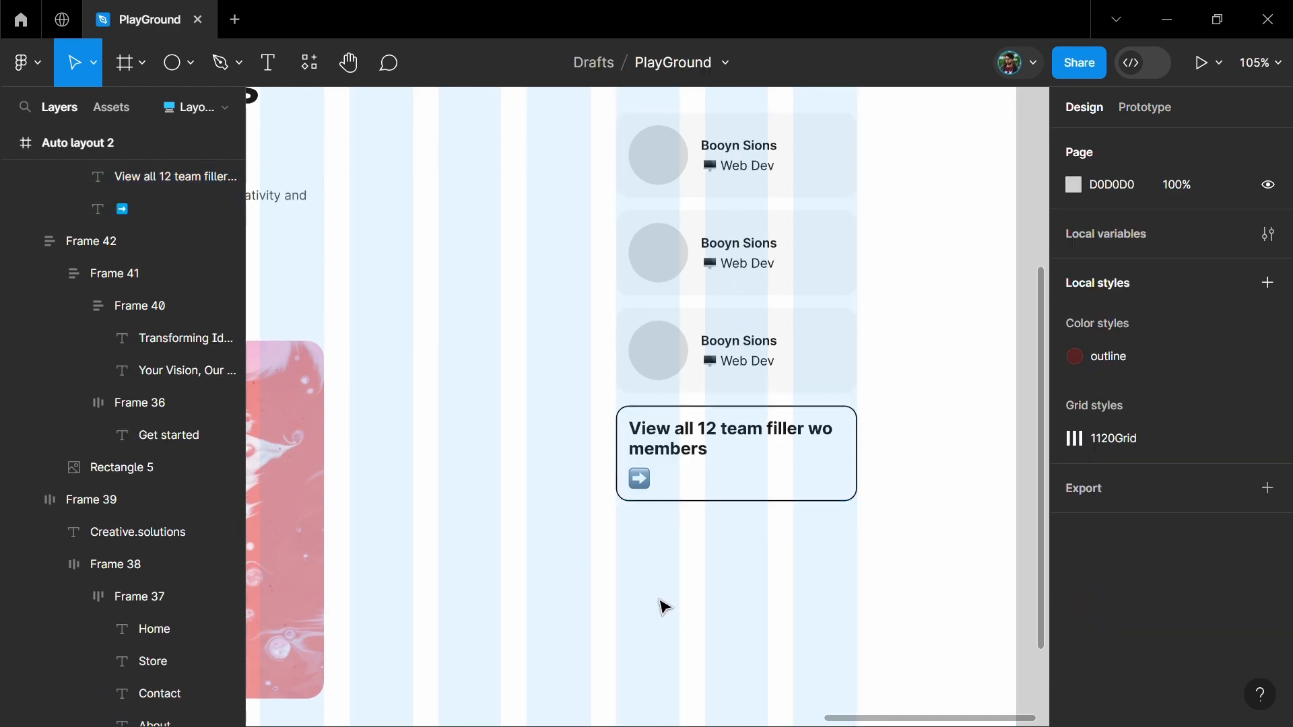
Copy the tall marble image from the finished design and fit it beside the card stack, 227 wide and 366 high
{"action": "scroll", "coordinate": [663, 603], "scroll_direction": "down", "scroll_amount": 5}
{"action": "left_click", "coordinate": [830, 347]}
{"action": "left_click", "coordinate": [499, 337], "text": "shift"}
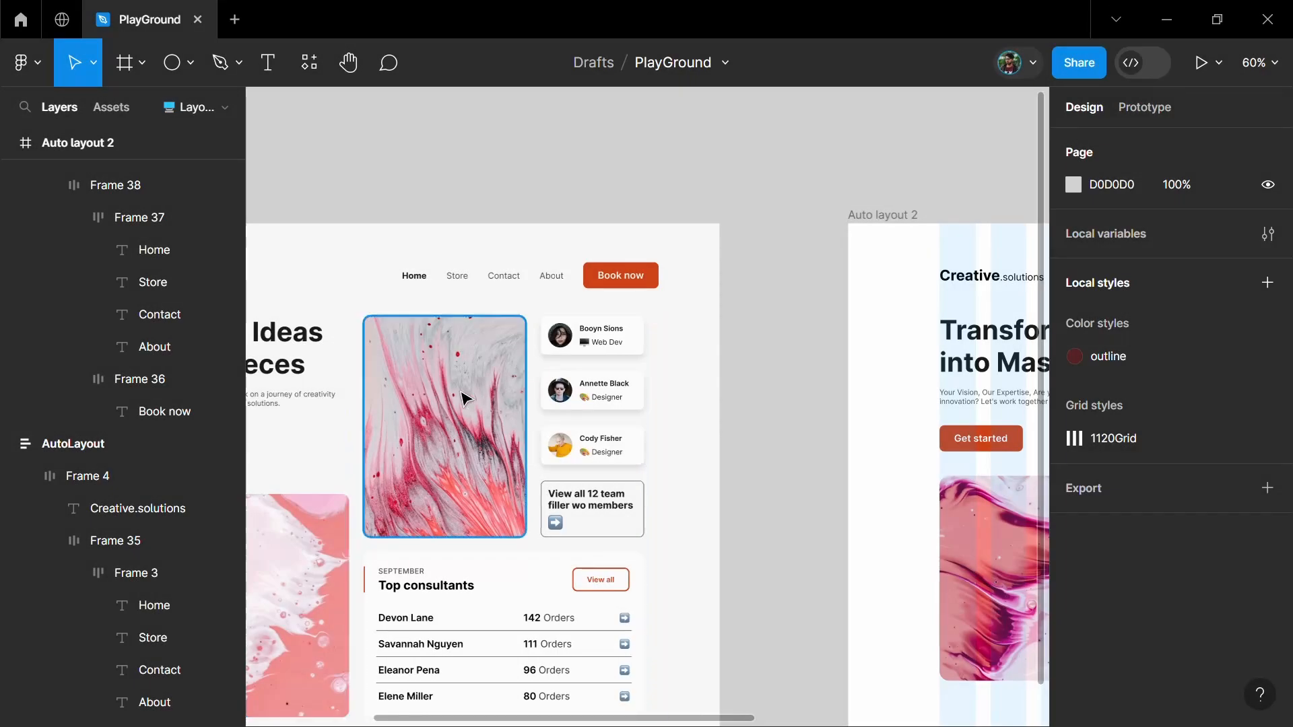
{"action": "left_click", "coordinate": [464, 398]}
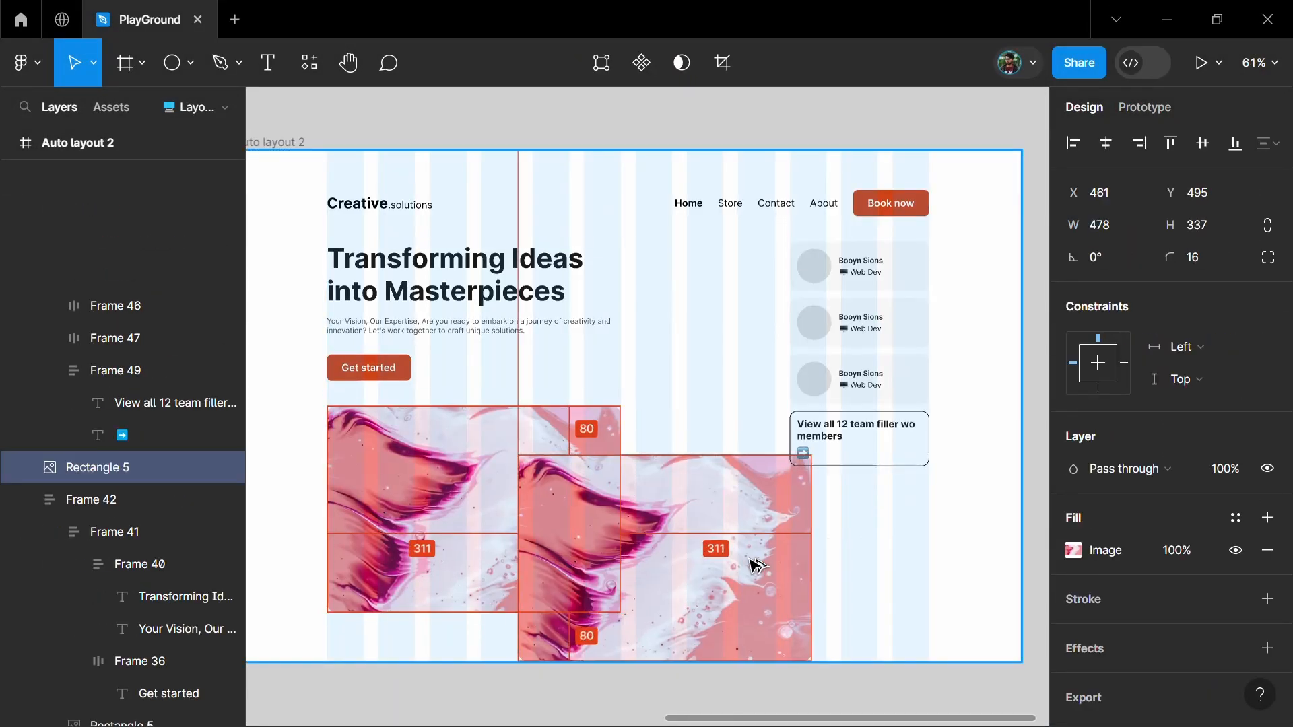
{"action": "left_click_drag", "start_coordinate": [757, 562], "coordinate": [782, 554]}
{"action": "left_click_drag", "start_coordinate": [730, 604], "coordinate": [727, 369]}
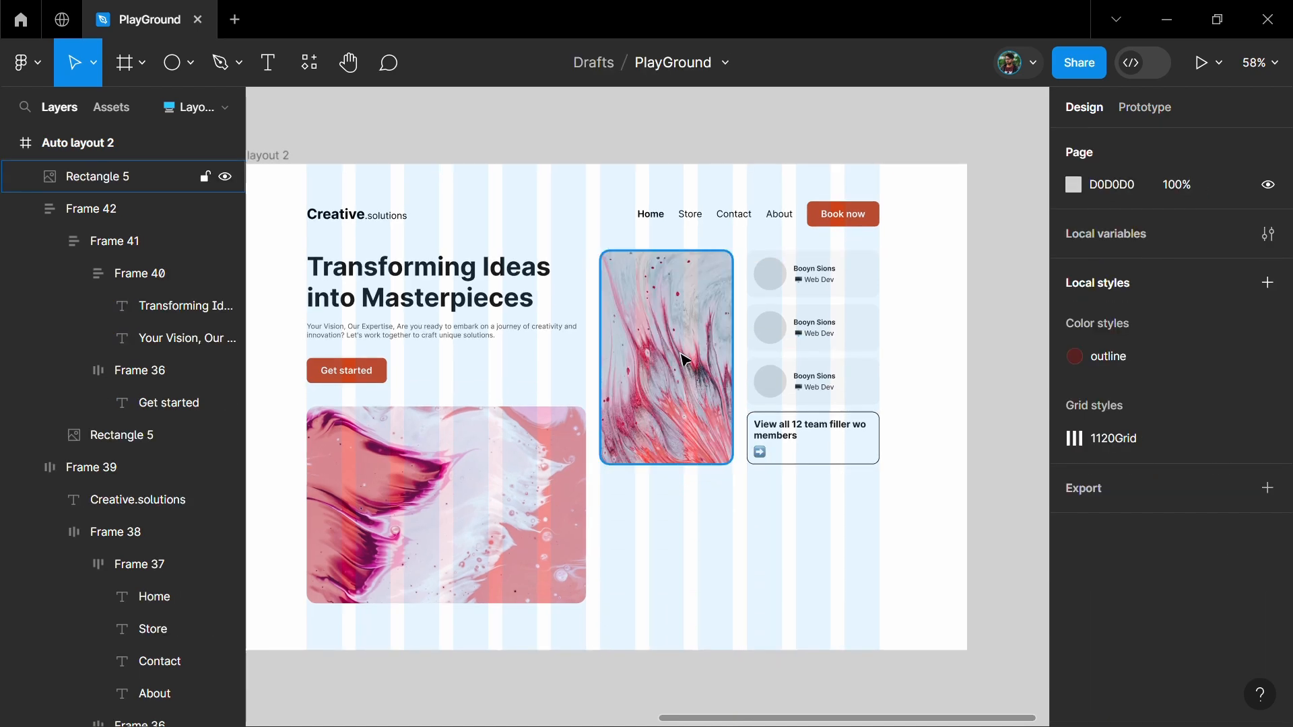
Wrap the tall marble image and the team card stack in a horizontal auto layout with a spacing of 24
{"action": "left_click", "coordinate": [713, 361]}
{"action": "left_click", "coordinate": [789, 397], "text": "shift"}
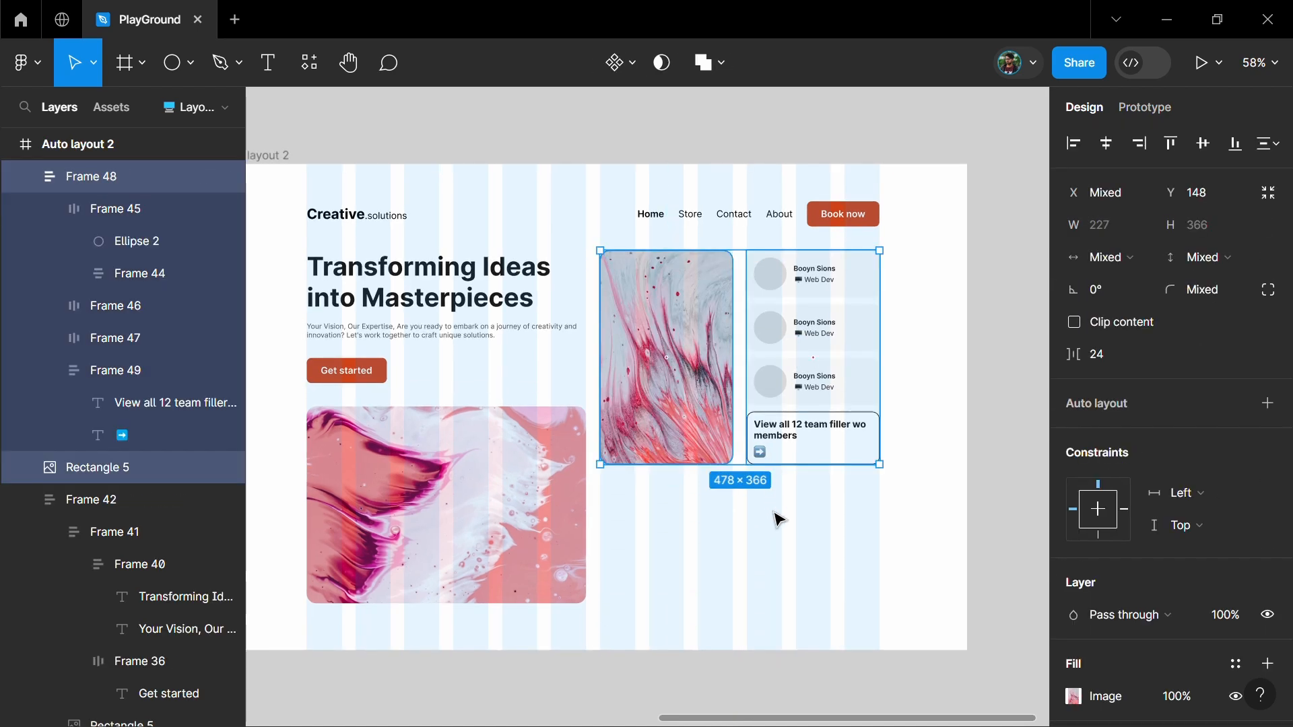
{"action": "key", "text": "shift+a"}
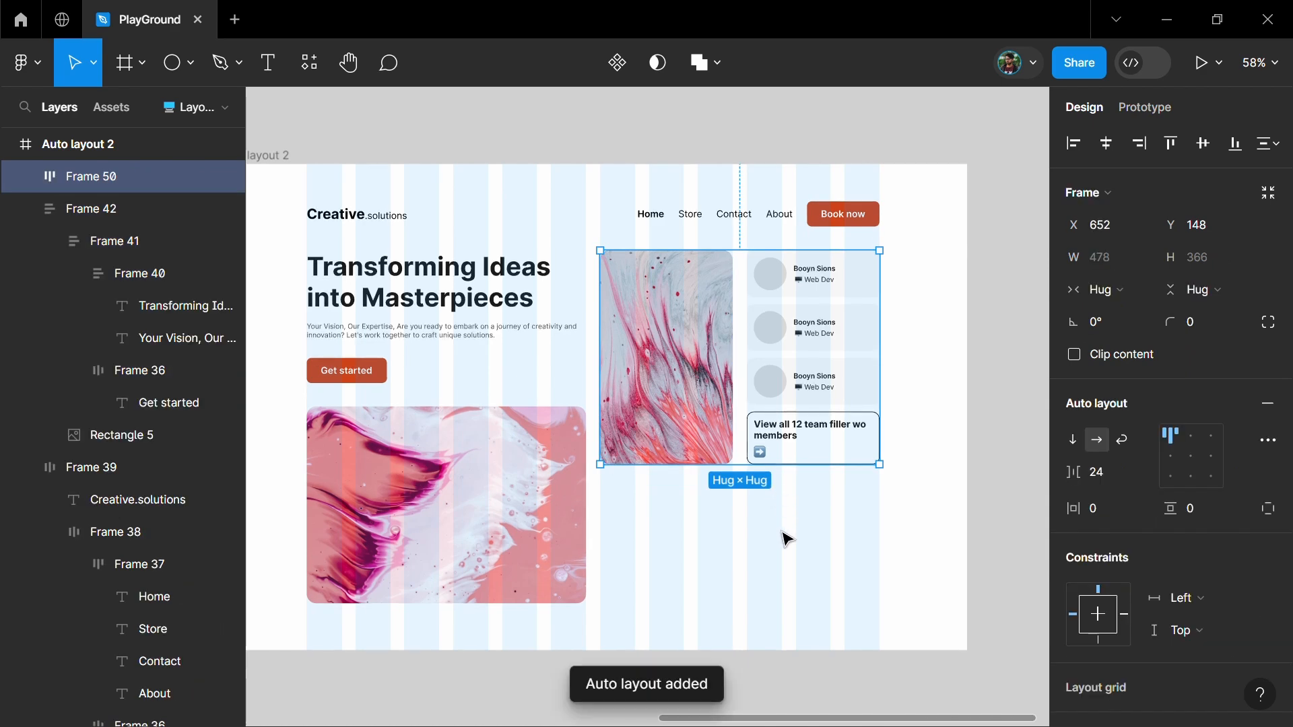
{"action": "left_click", "coordinate": [923, 448]}
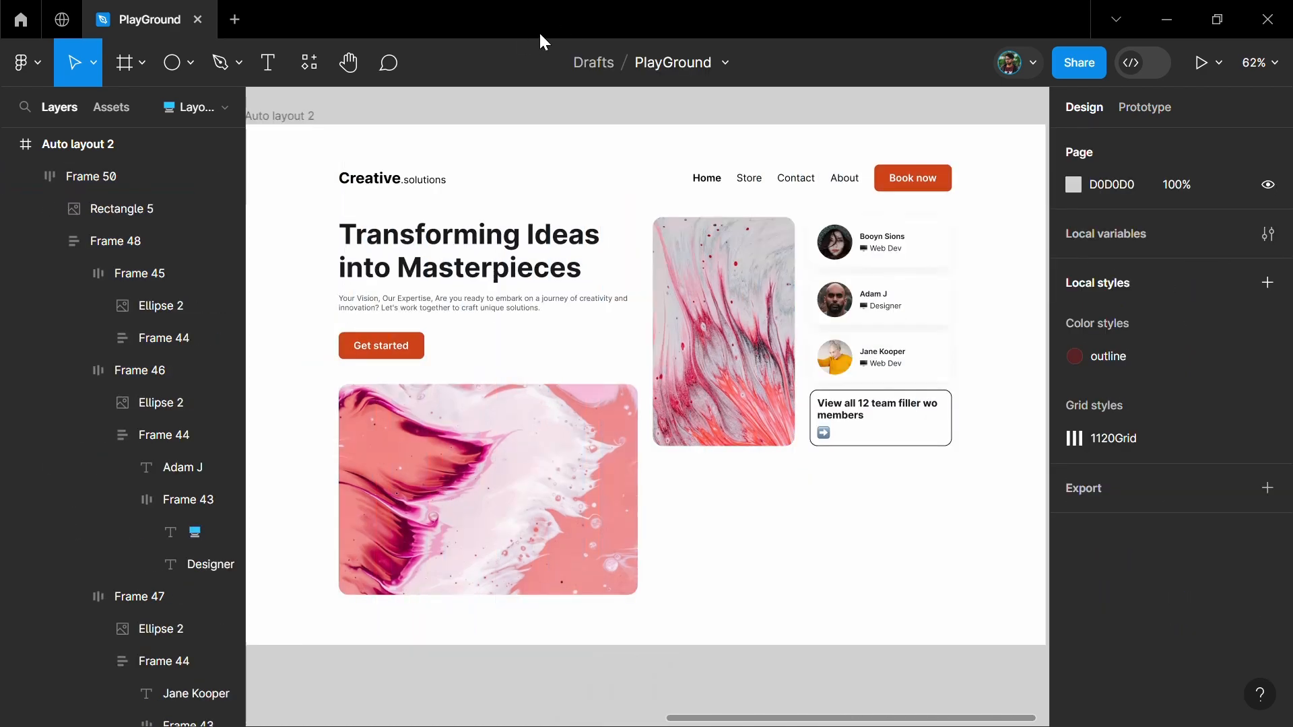
{"action": "scroll", "coordinate": [674, 262], "scroll_direction": "up", "scroll_amount": 1}
{"action": "left_click", "coordinate": [773, 398]}
{"action": "left_click", "coordinate": [515, 303]}
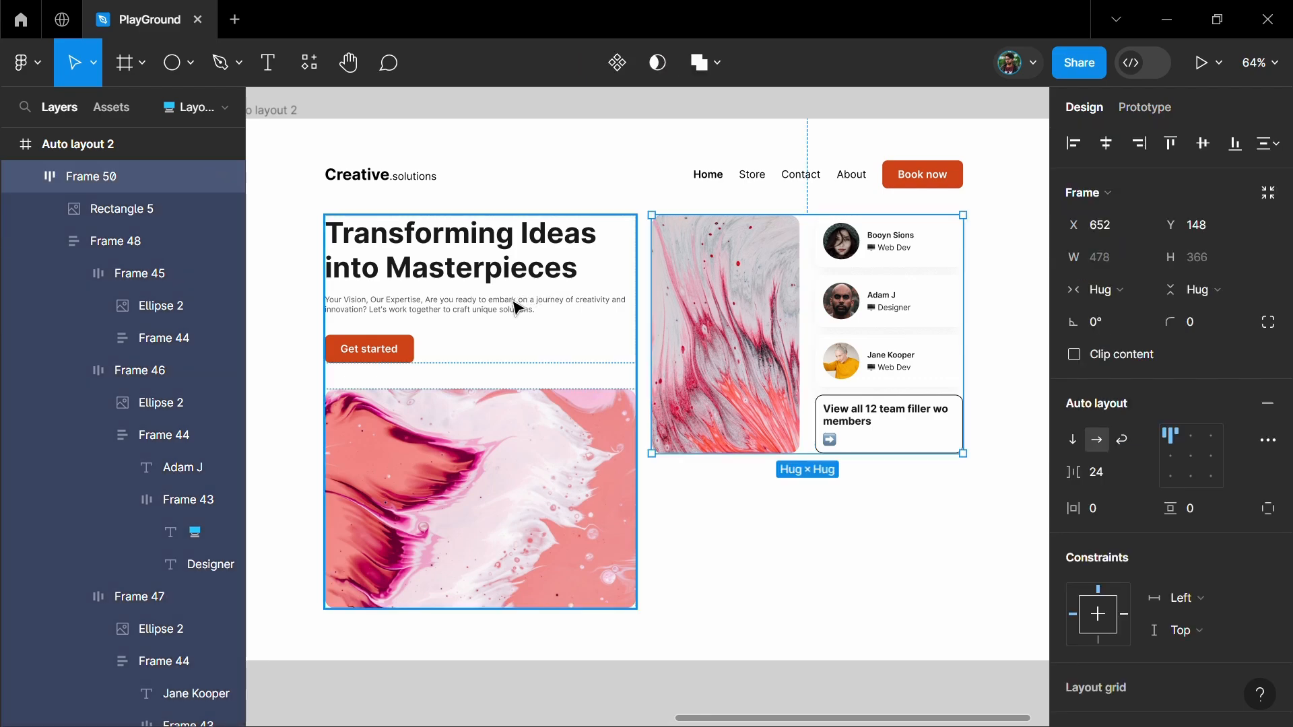
{"action": "left_click", "coordinate": [735, 523]}
{"action": "scroll", "coordinate": [724, 523], "scroll_direction": "left", "scroll_amount": 1}
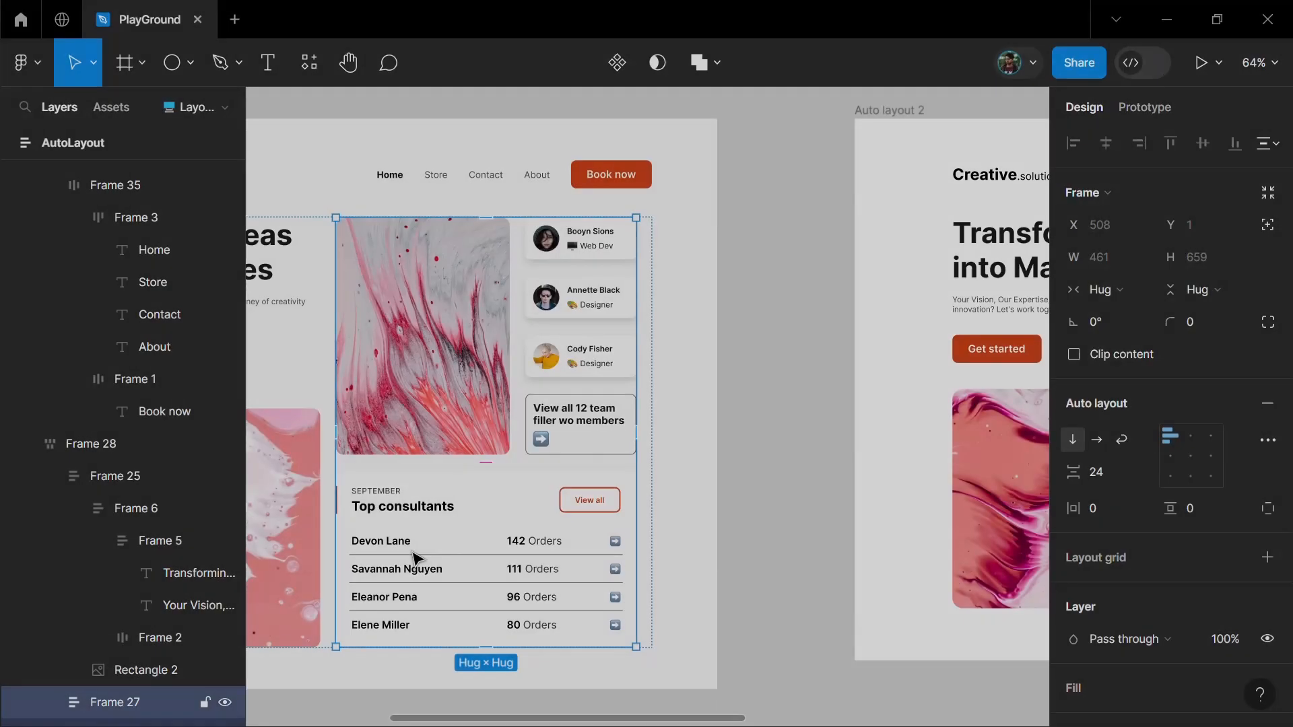
Copy the name, the orders text and the arrow of the last consultant row from the finished design into the new frame
{"action": "left_click", "coordinate": [416, 559]}
{"action": "left_click", "coordinate": [404, 589]}
{"action": "scroll", "coordinate": [402, 612], "scroll_direction": "up", "scroll_amount": 3}
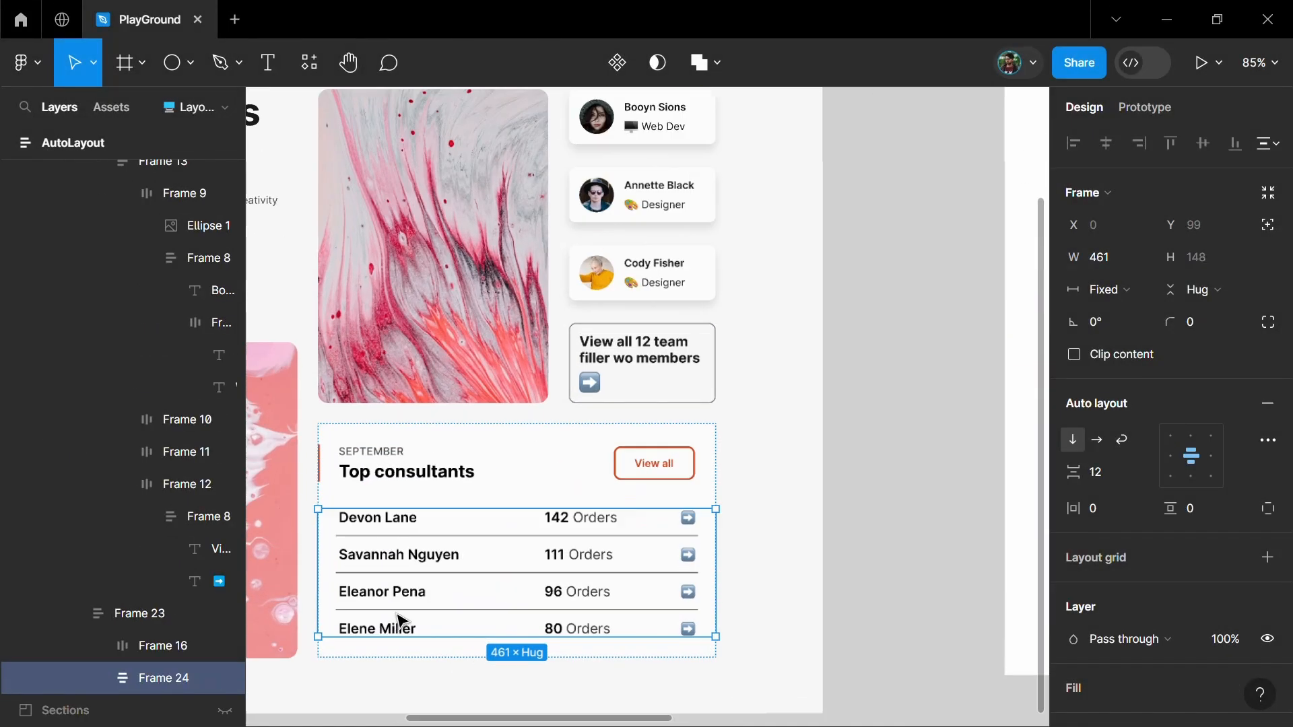
{"action": "scroll", "coordinate": [407, 600], "scroll_direction": "down", "scroll_amount": 1}
{"action": "left_click", "coordinate": [403, 591]}
{"action": "left_click", "coordinate": [403, 592]}
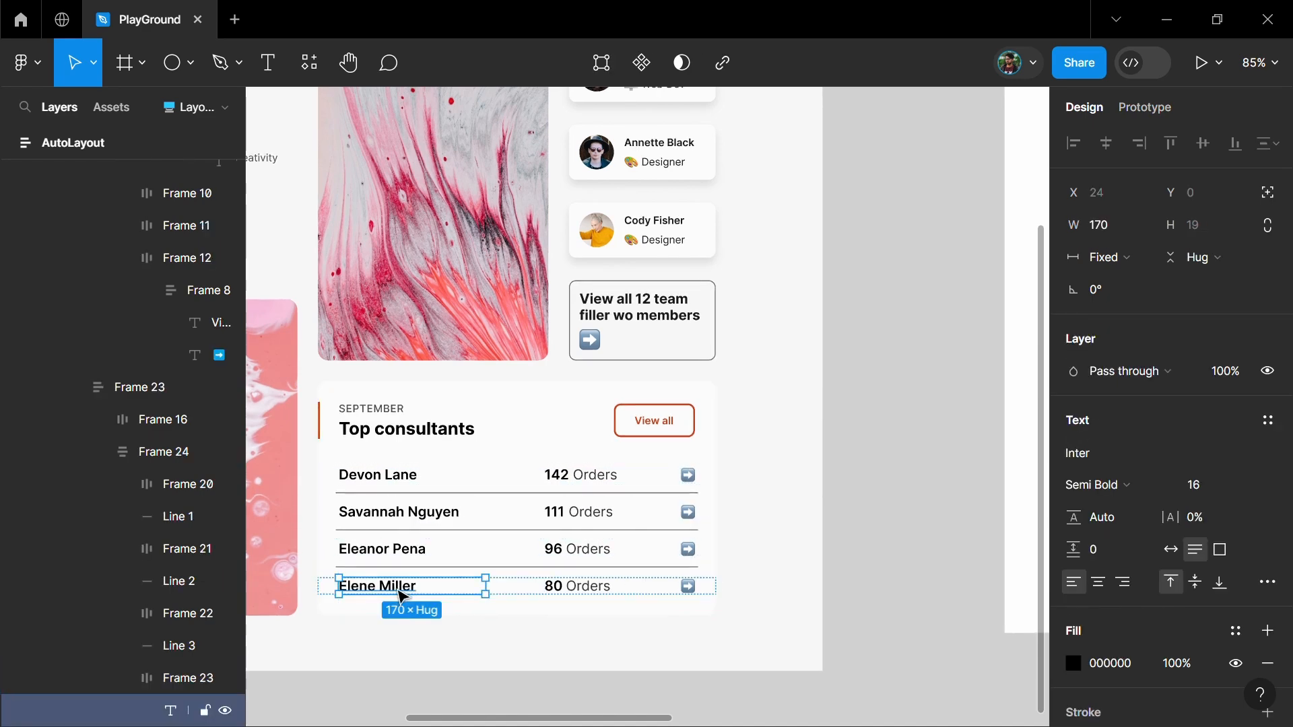
{"action": "left_click", "coordinate": [687, 588], "text": "shift"}
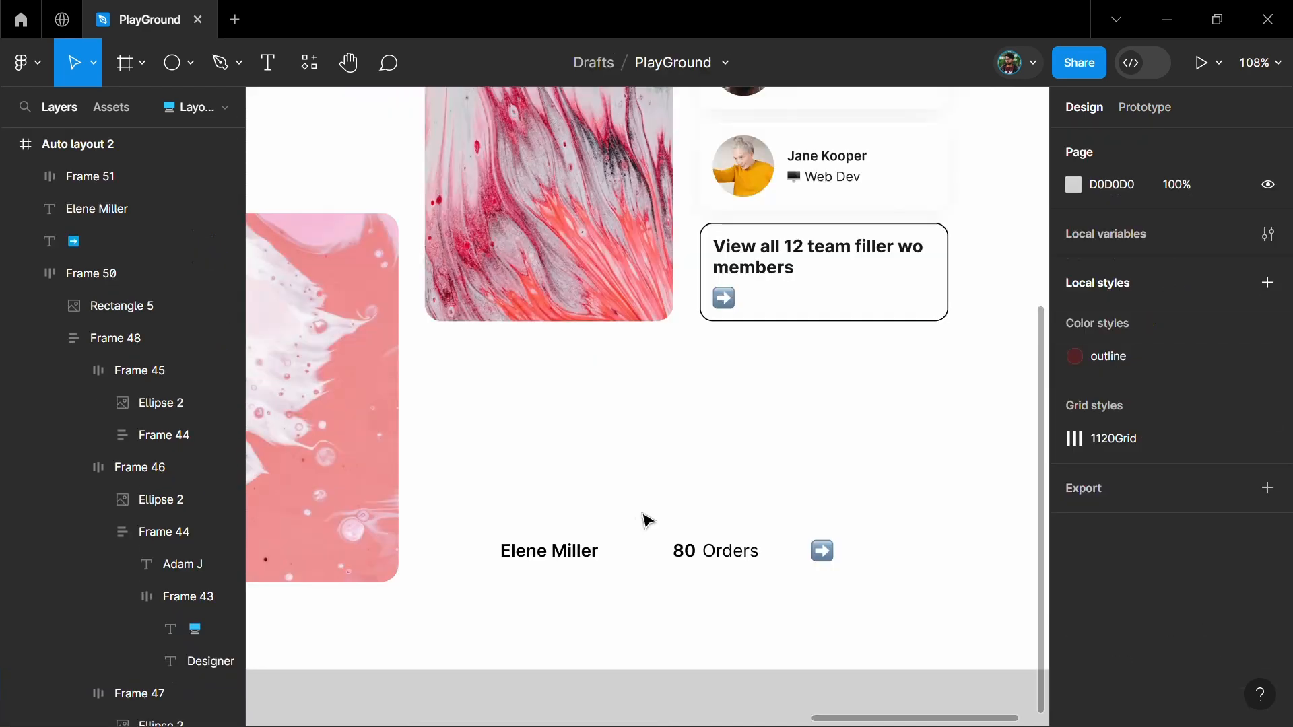
Wrap the consultant's name, the orders text and the arrow in a horizontal auto layout
{"action": "left_click", "coordinate": [569, 561]}
{"action": "left_click", "coordinate": [740, 554], "text": "shift"}
{"action": "left_click", "coordinate": [822, 552], "text": "shift"}
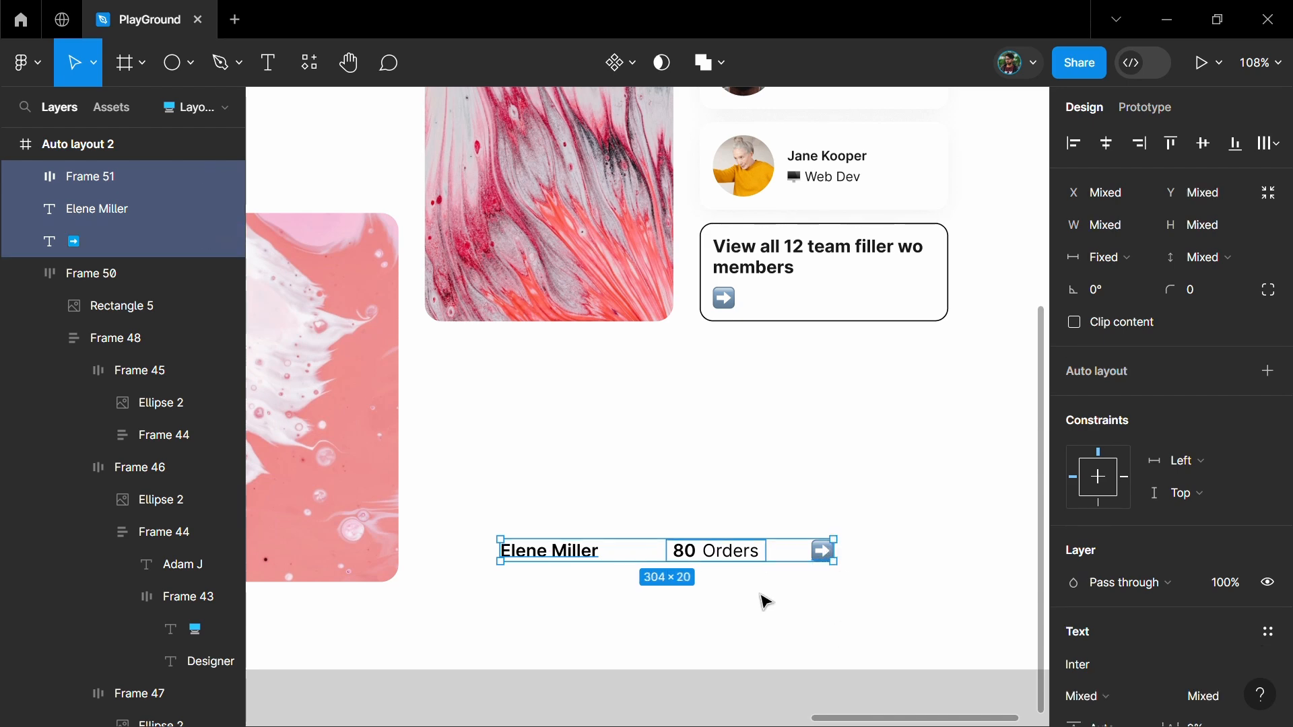
{"action": "key", "text": "shift+a"}
Duplicate the consultant row until there are four, divided by lines, and wrap them in a vertical auto layout with no spacing
{"action": "left_click_drag", "start_coordinate": [690, 549], "coordinate": [710, 444]}
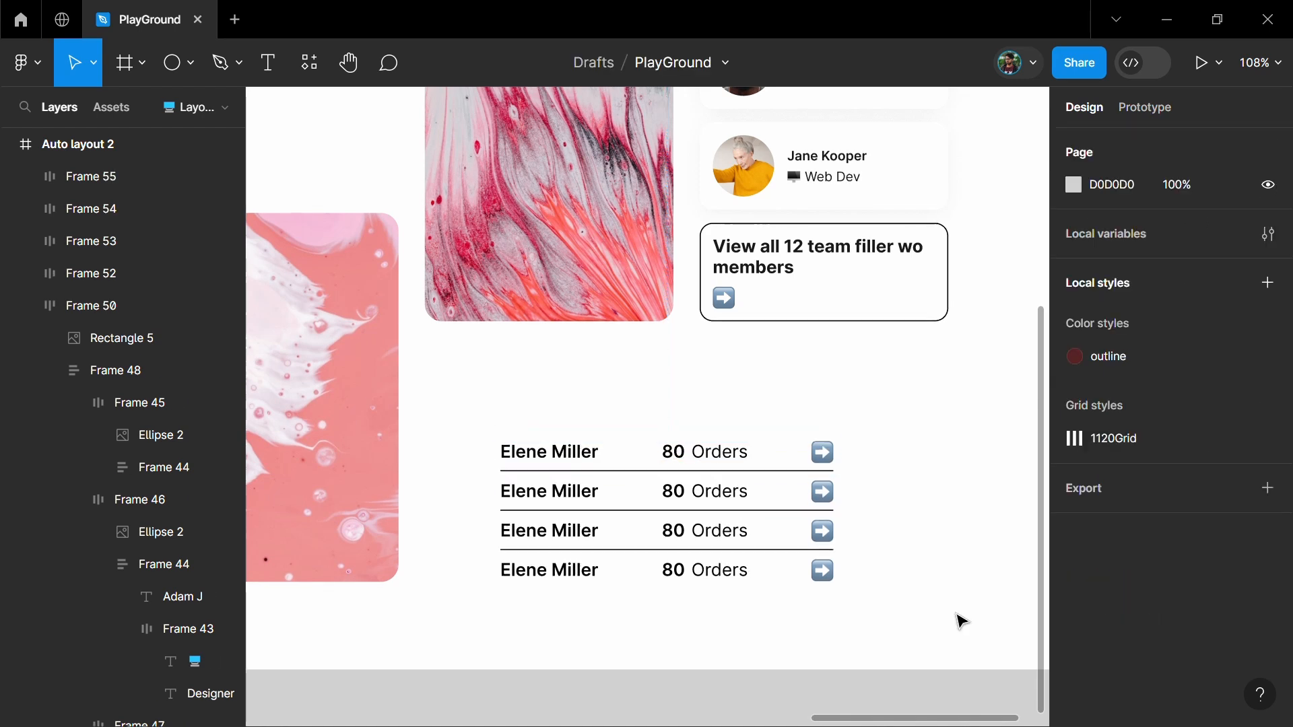
{"action": "left_click_drag", "start_coordinate": [904, 609], "coordinate": [721, 471]}
{"action": "key", "text": "shift+a"}
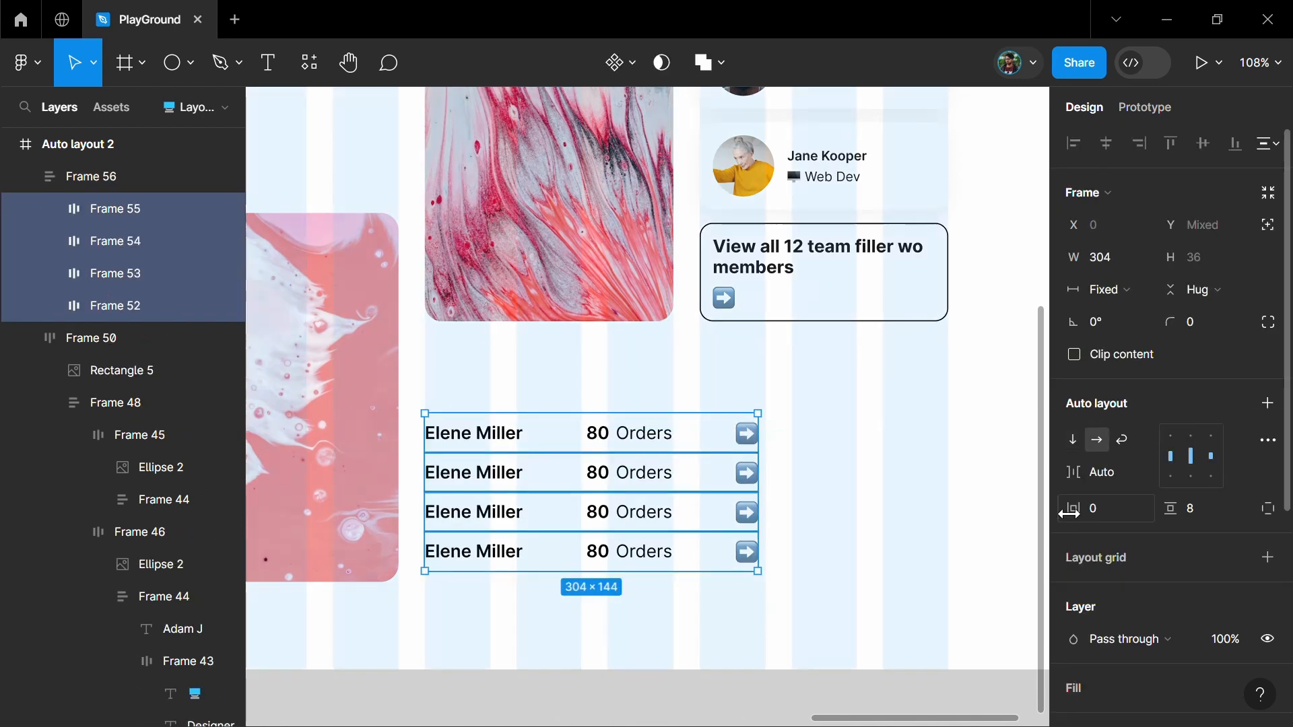
Give the consultant rows a horizontal padding of 8 and fit the list below the image and cards at a width of 478
{"action": "left_click_drag", "start_coordinate": [1069, 513], "coordinate": [1087, 514]}
{"action": "left_click", "coordinate": [902, 552]}
{"action": "left_click", "coordinate": [746, 474]}
{"action": "left_click_drag", "start_coordinate": [759, 472], "coordinate": [946, 469]}
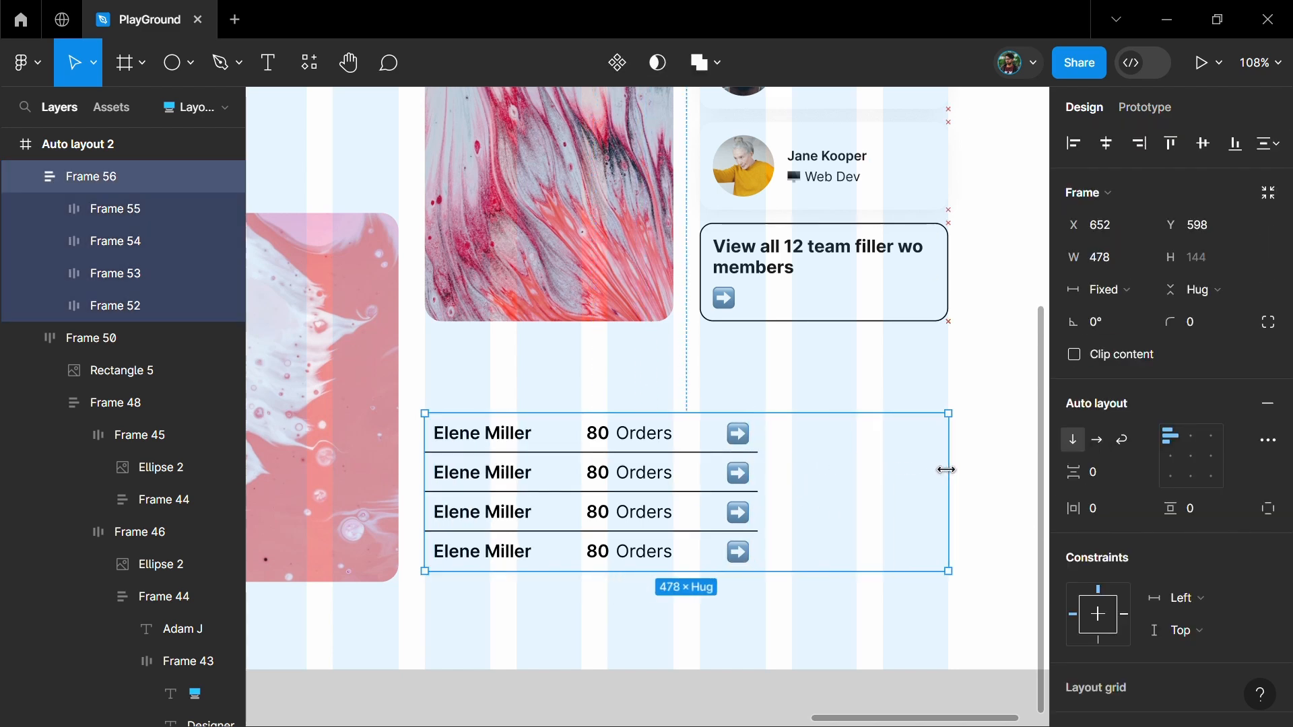
Set the width of all four consultant rows to fill the container
{"action": "left_click", "coordinate": [669, 444]}
{"action": "left_click", "coordinate": [659, 474], "text": "shift"}
{"action": "left_click", "coordinate": [660, 511], "text": "shift"}
{"action": "left_click", "coordinate": [660, 552], "text": "shift"}
{"action": "left_click", "coordinate": [1111, 289]}
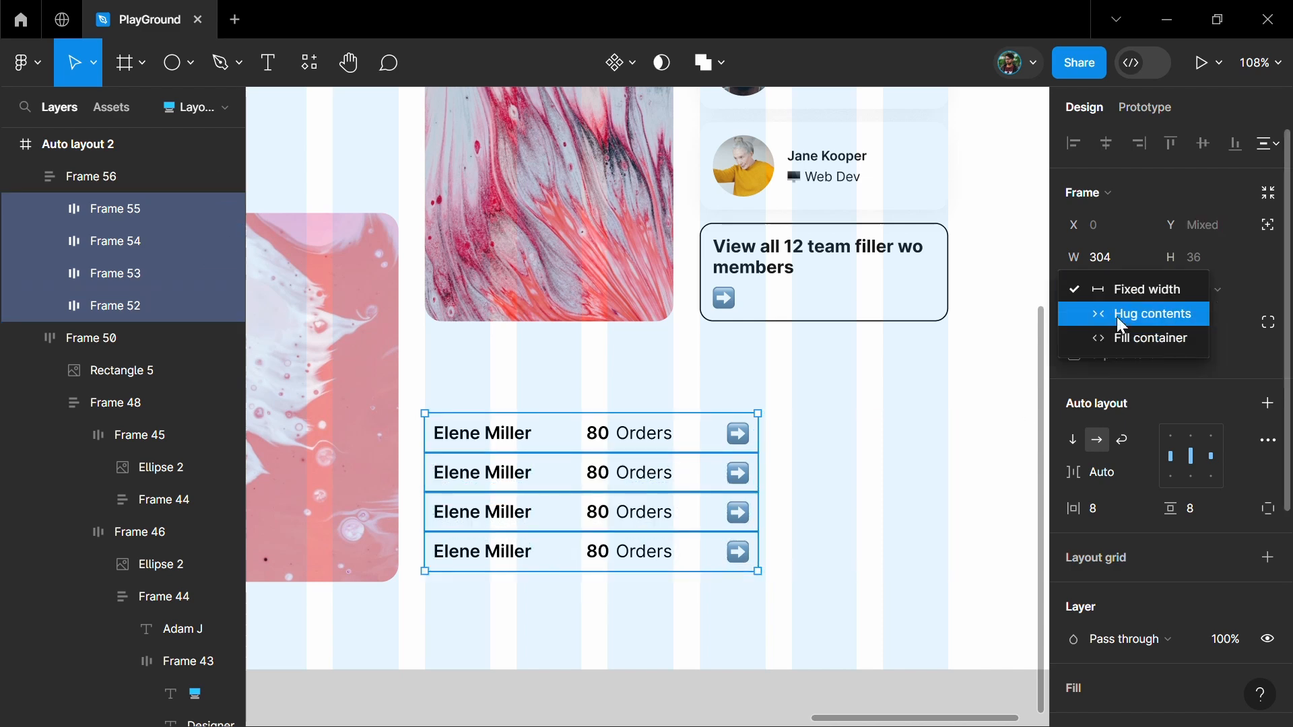
{"action": "left_click", "coordinate": [1122, 339]}
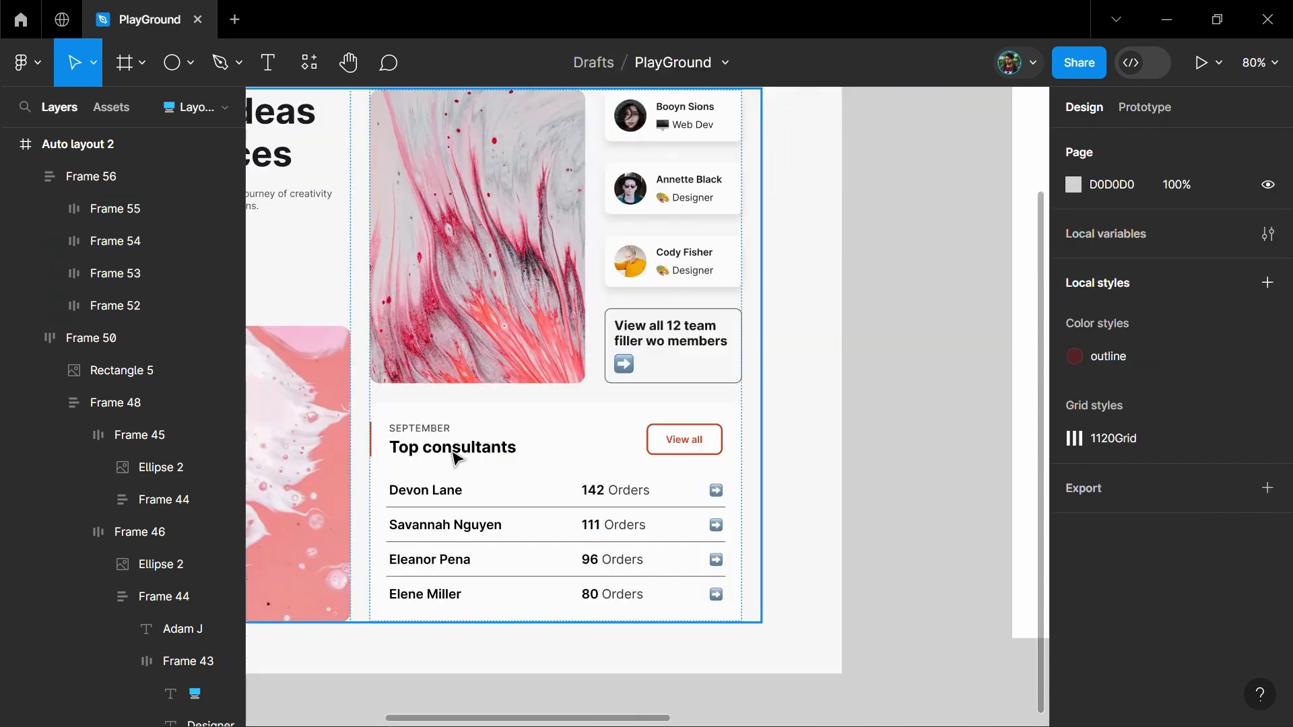
Add a "Top consultants" heading with a "September" label above it over the list and wrap both in a vertical auto layout
{"action": "left_click", "coordinate": [452, 457]}
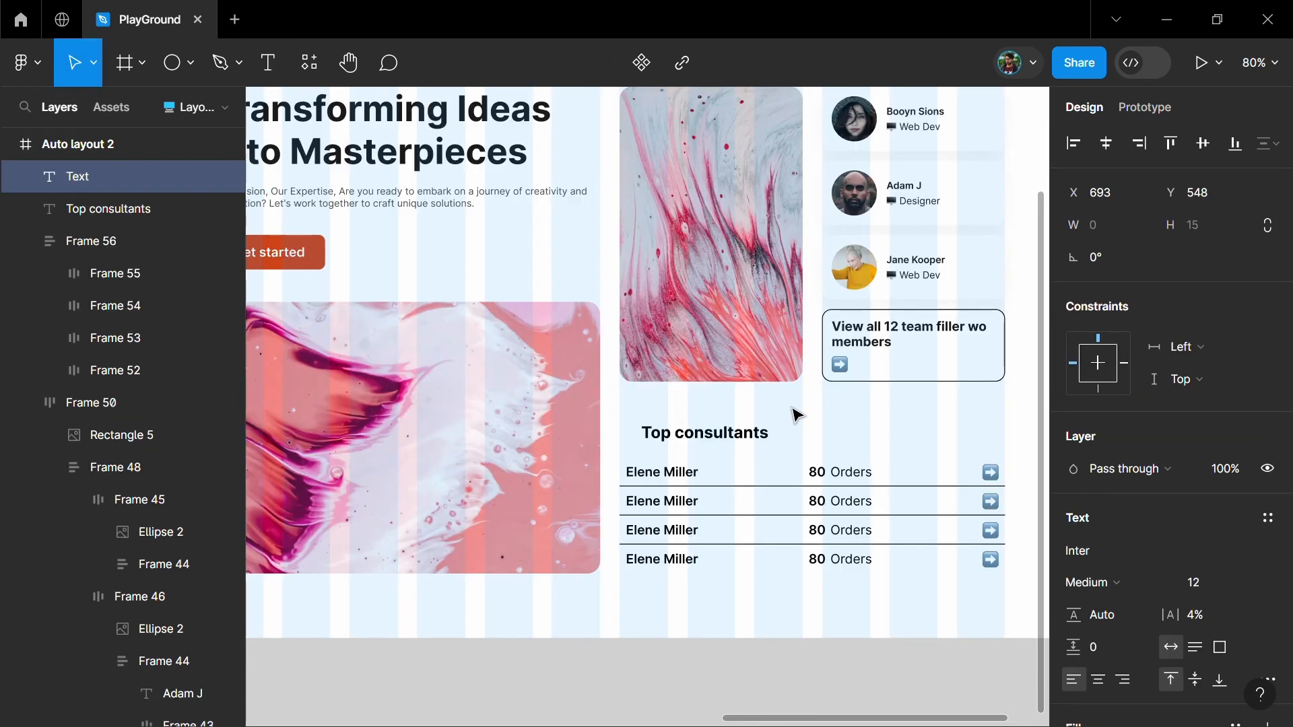
{"action": "type", "text": "September"}
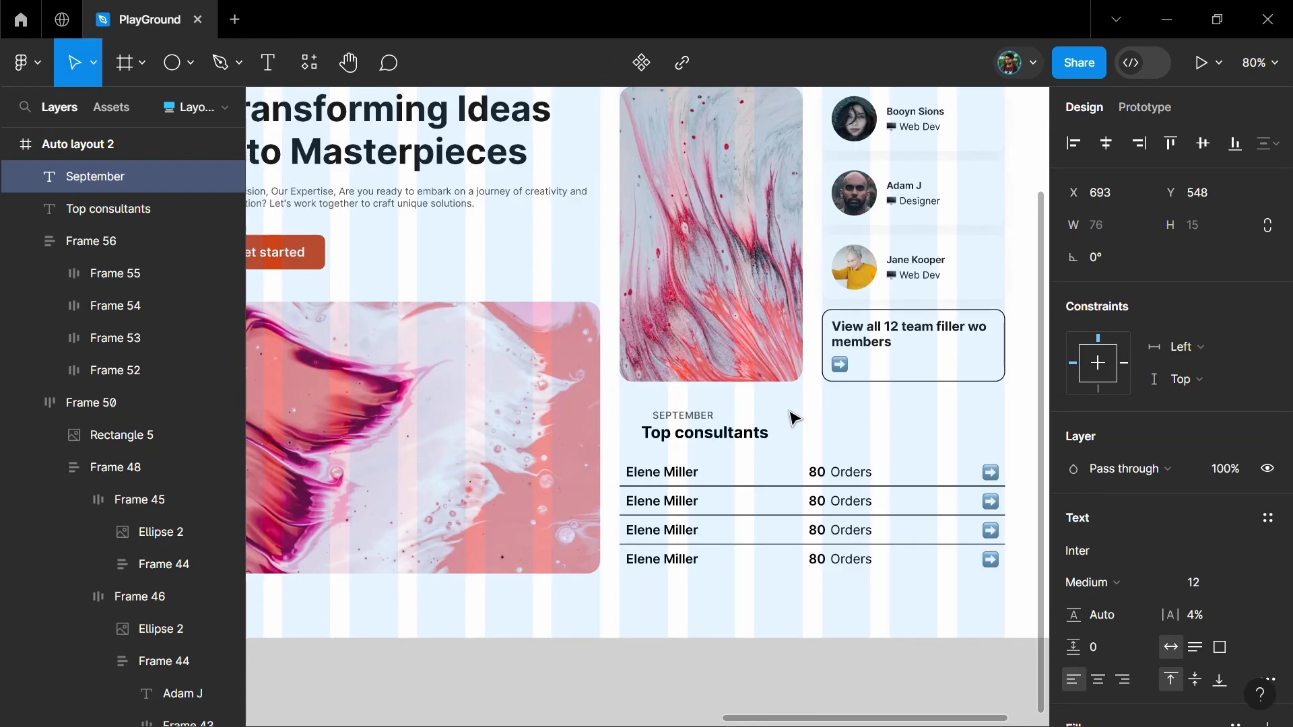
{"action": "key", "text": "Escape"}
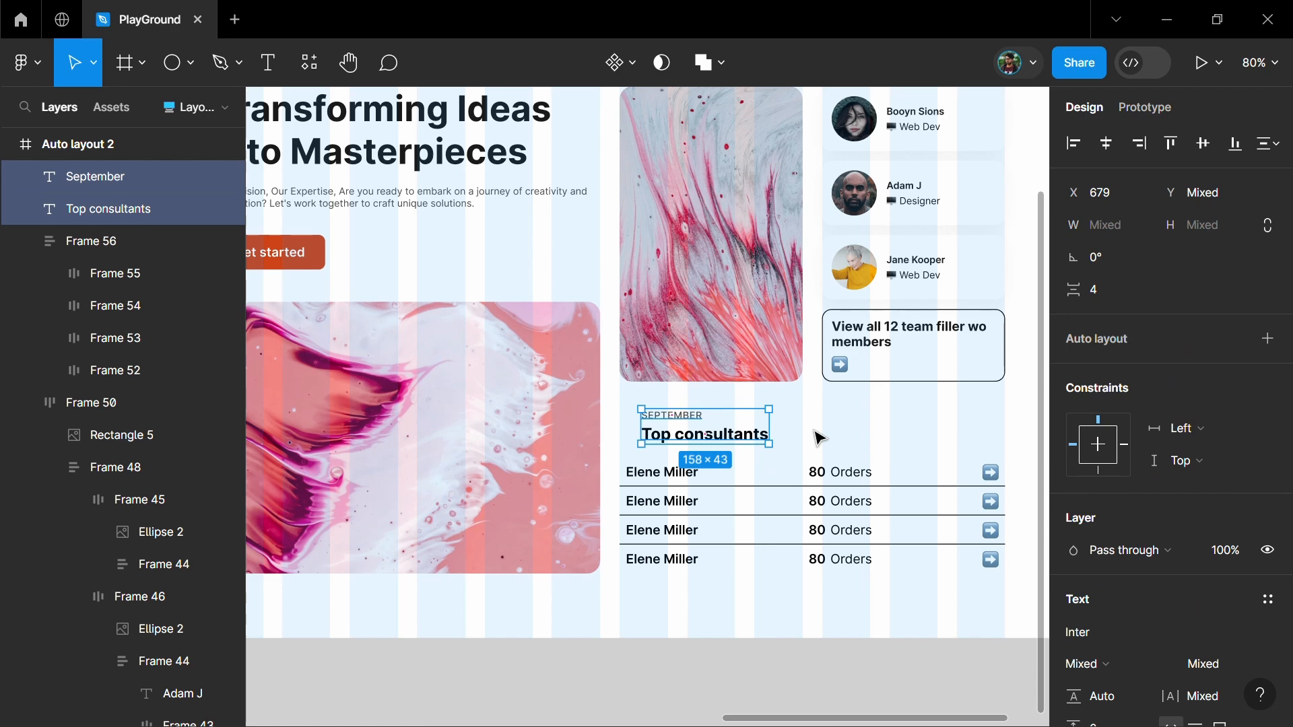
{"action": "key", "text": "shift+a"}
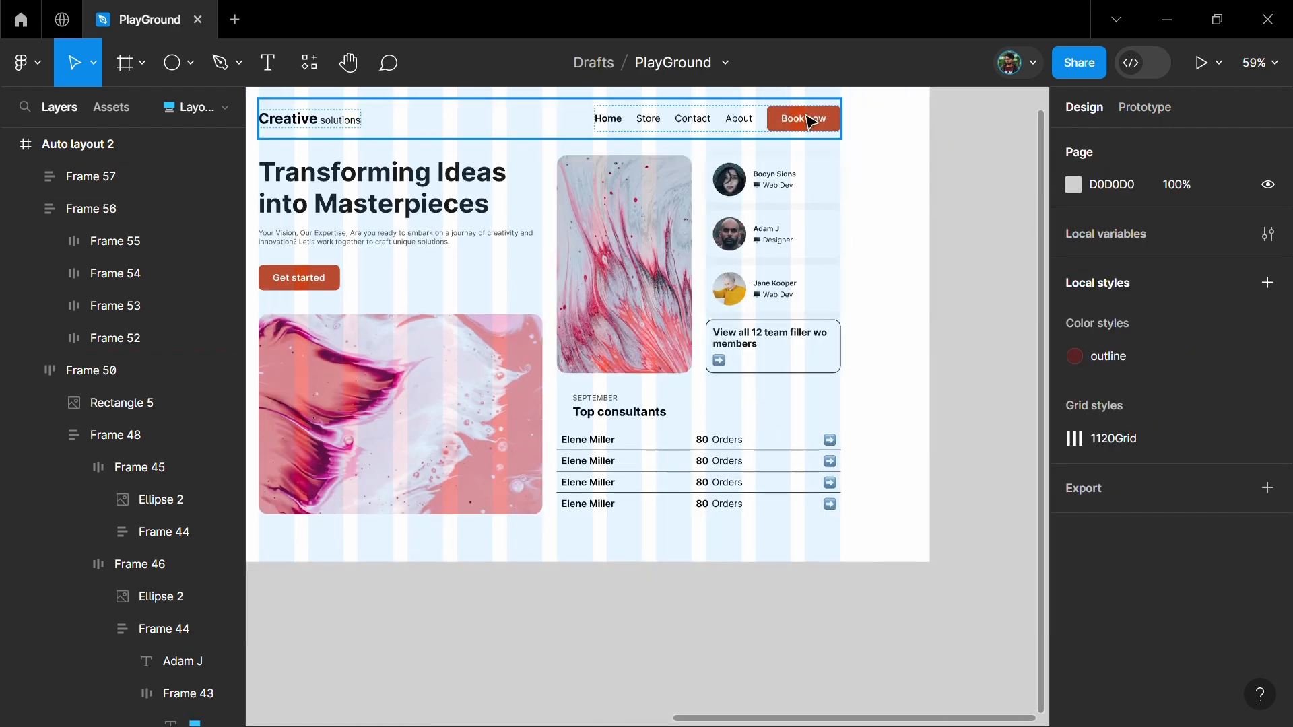
Place a copy of the "Book now" button beside the "Top consultants" heading and swap its fill with its stroke
{"action": "left_click_drag", "start_coordinate": [748, 374], "coordinate": [736, 414]}
{"action": "scroll", "coordinate": [789, 425], "scroll_direction": "up", "scroll_amount": 1}
{"action": "scroll", "coordinate": [789, 425], "scroll_direction": "up", "scroll_amount": 1}
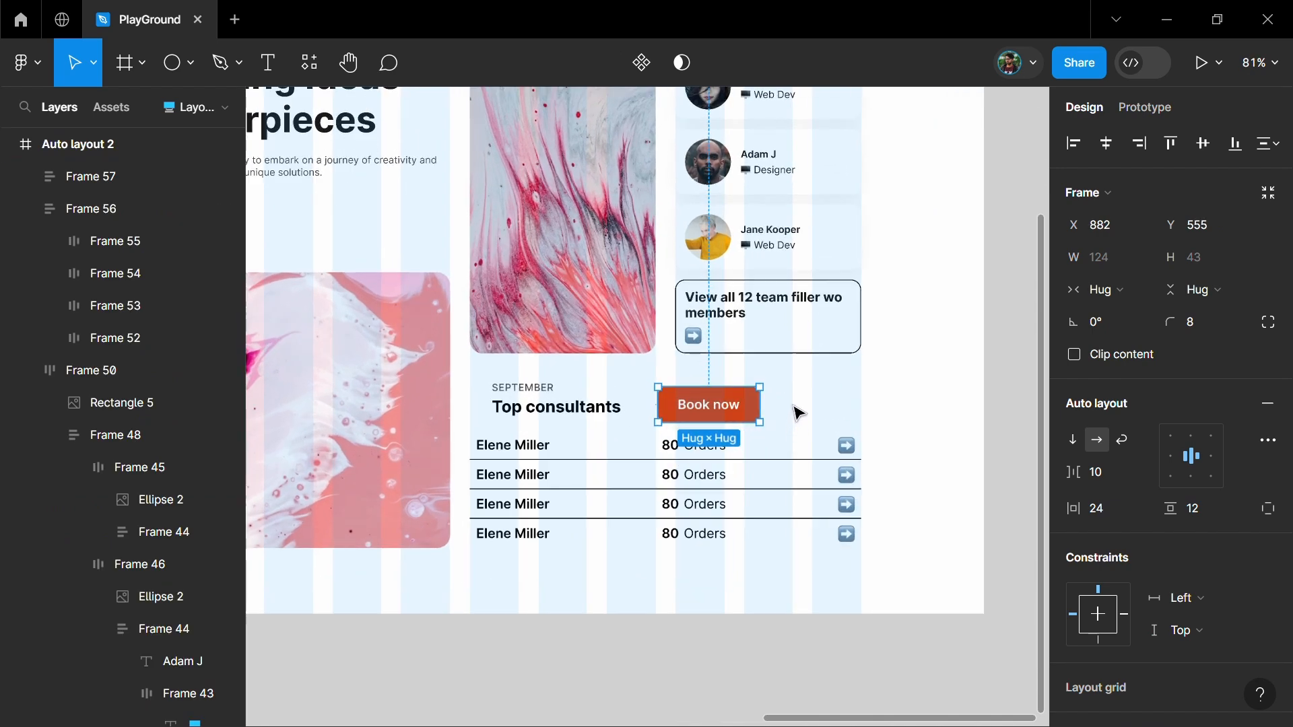
{"action": "key", "text": "shift+x"}
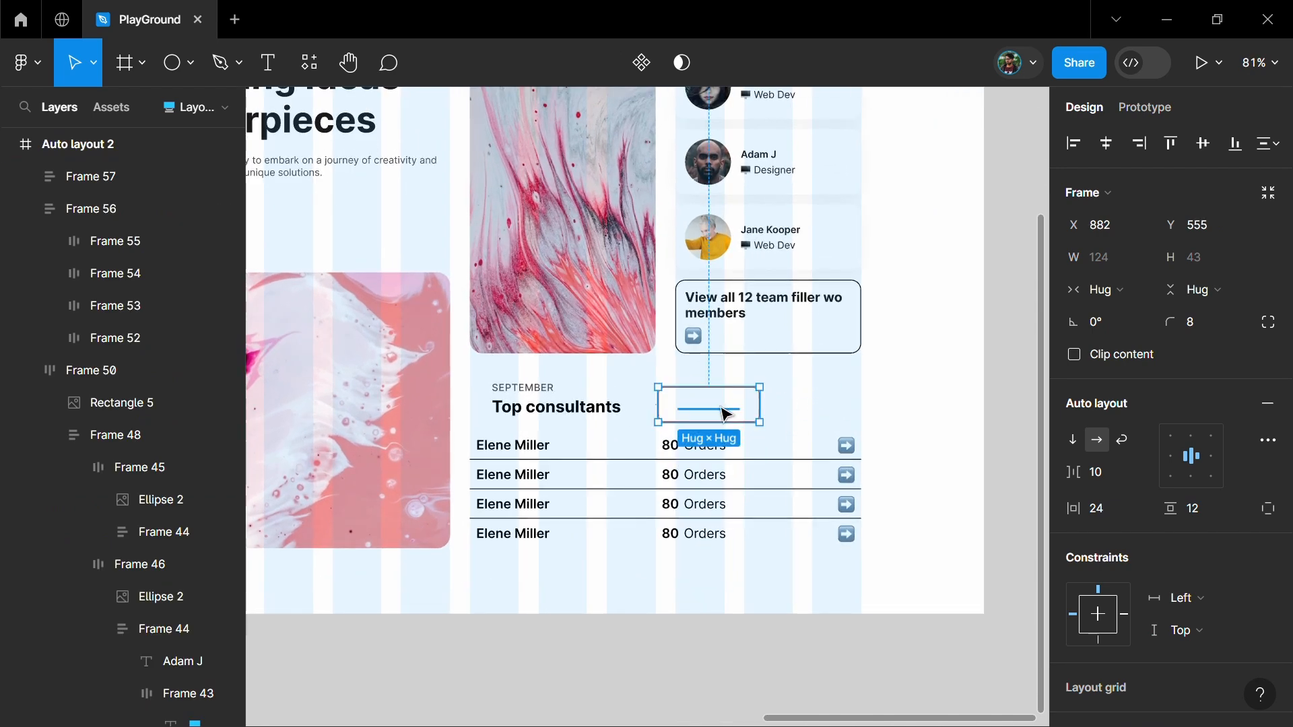
Recolour the copied button's label from the document colours to a reddish orange and change its text to "View all"
{"action": "key", "text": "Return"}
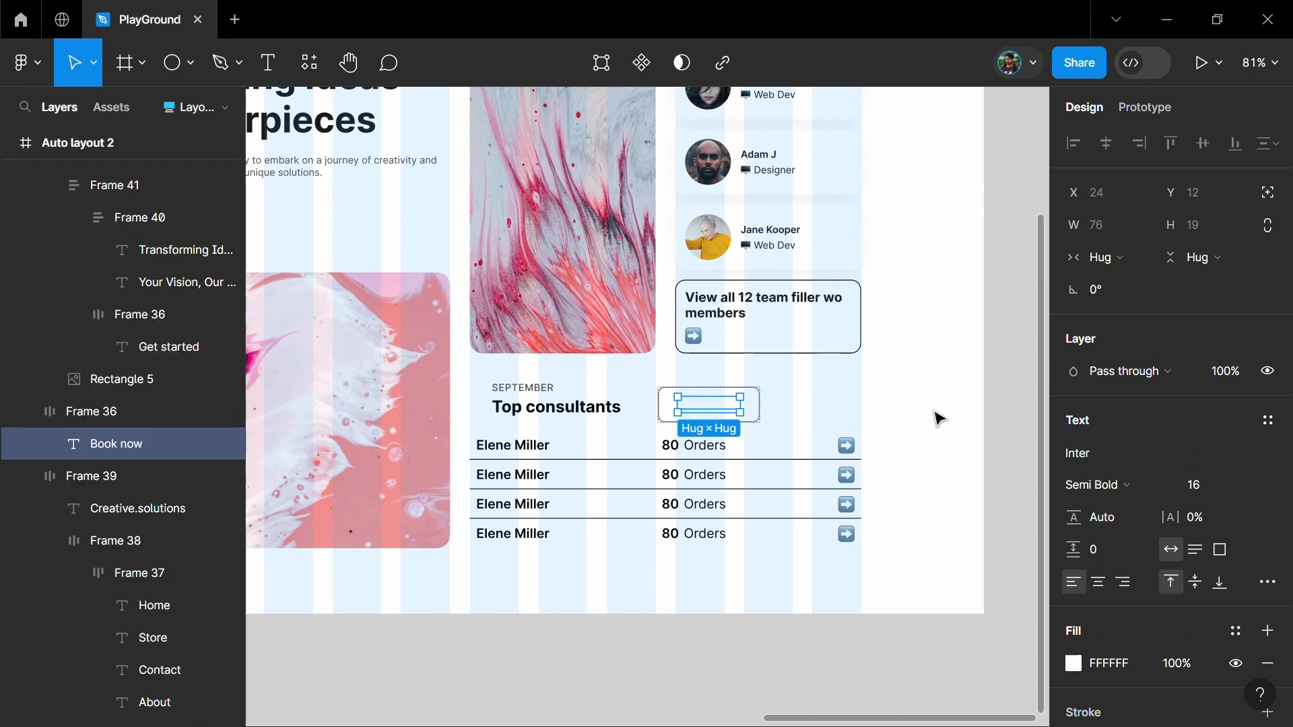
{"action": "scroll", "coordinate": [1090, 633], "scroll_direction": "down", "scroll_amount": 3}
{"action": "left_click", "coordinate": [1074, 564]}
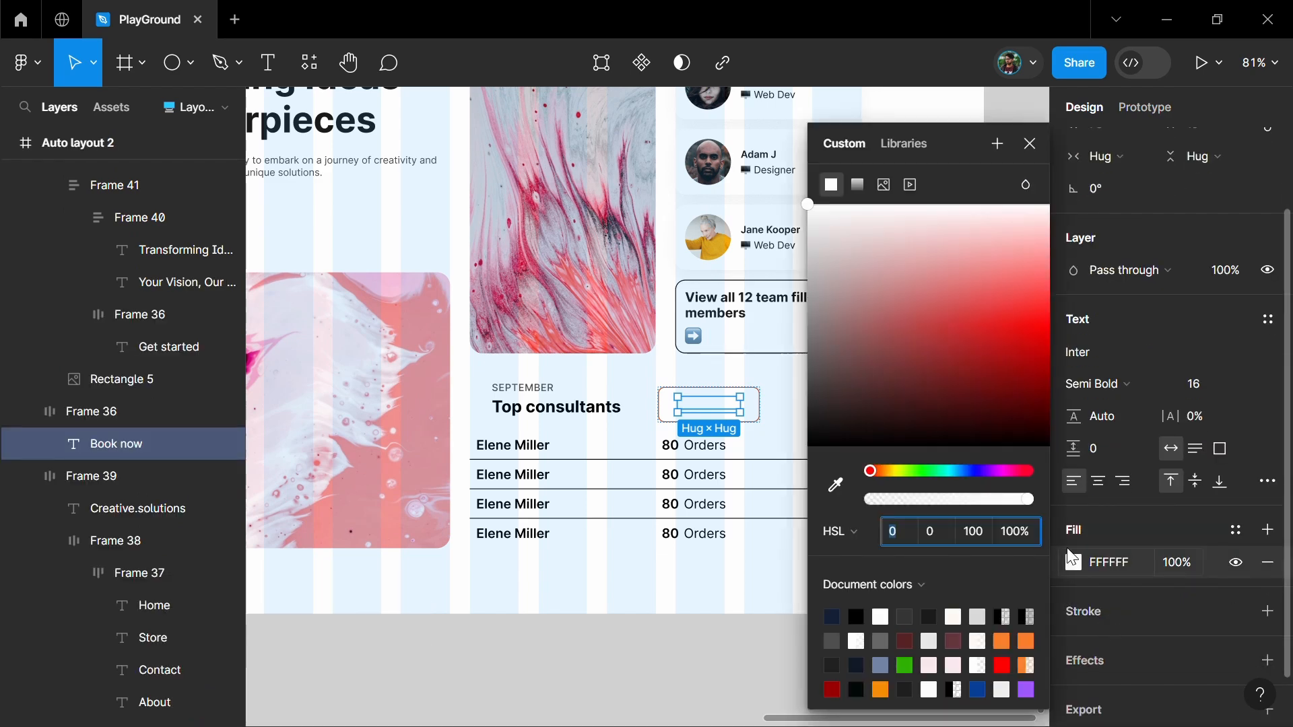
{"action": "left_click", "coordinate": [1019, 643]}
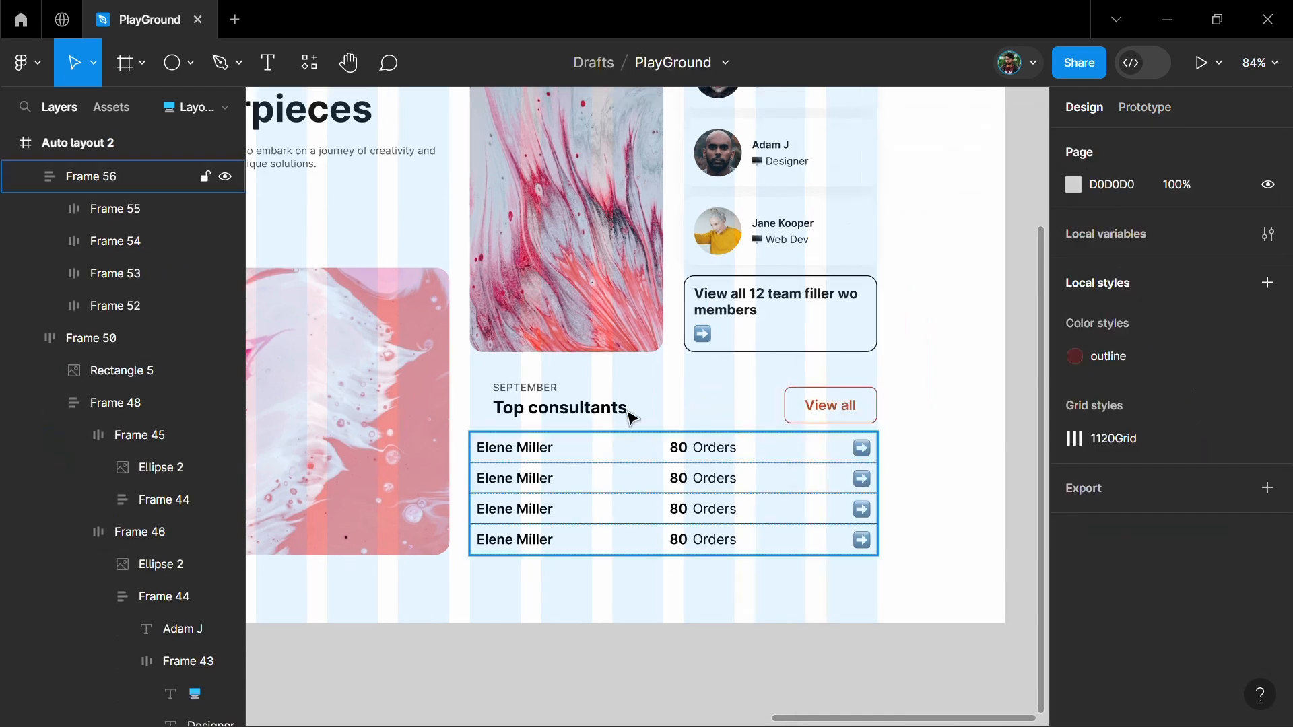
Wrap the heading block and the "View all" button in a horizontal auto layout and line it up with the list's left edge
{"action": "left_click", "coordinate": [629, 411]}
{"action": "left_click", "coordinate": [824, 419], "text": "shift"}
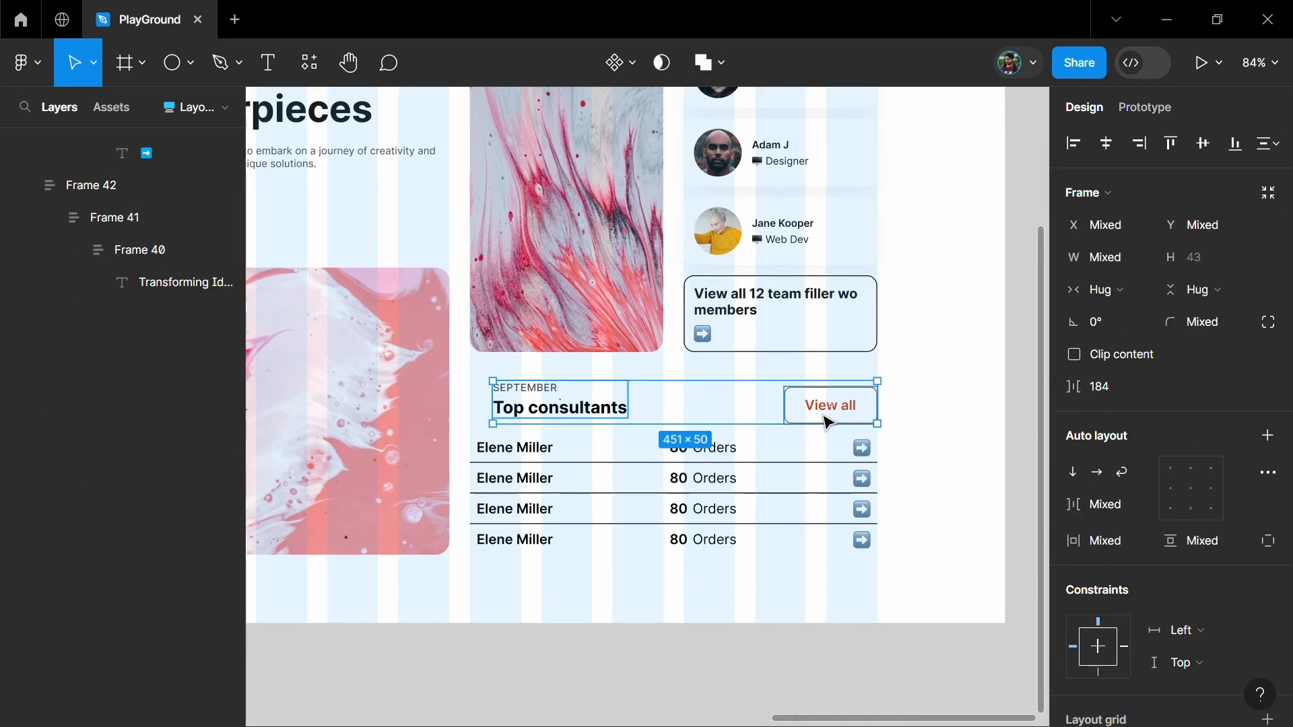
{"action": "key", "text": "shift+a"}
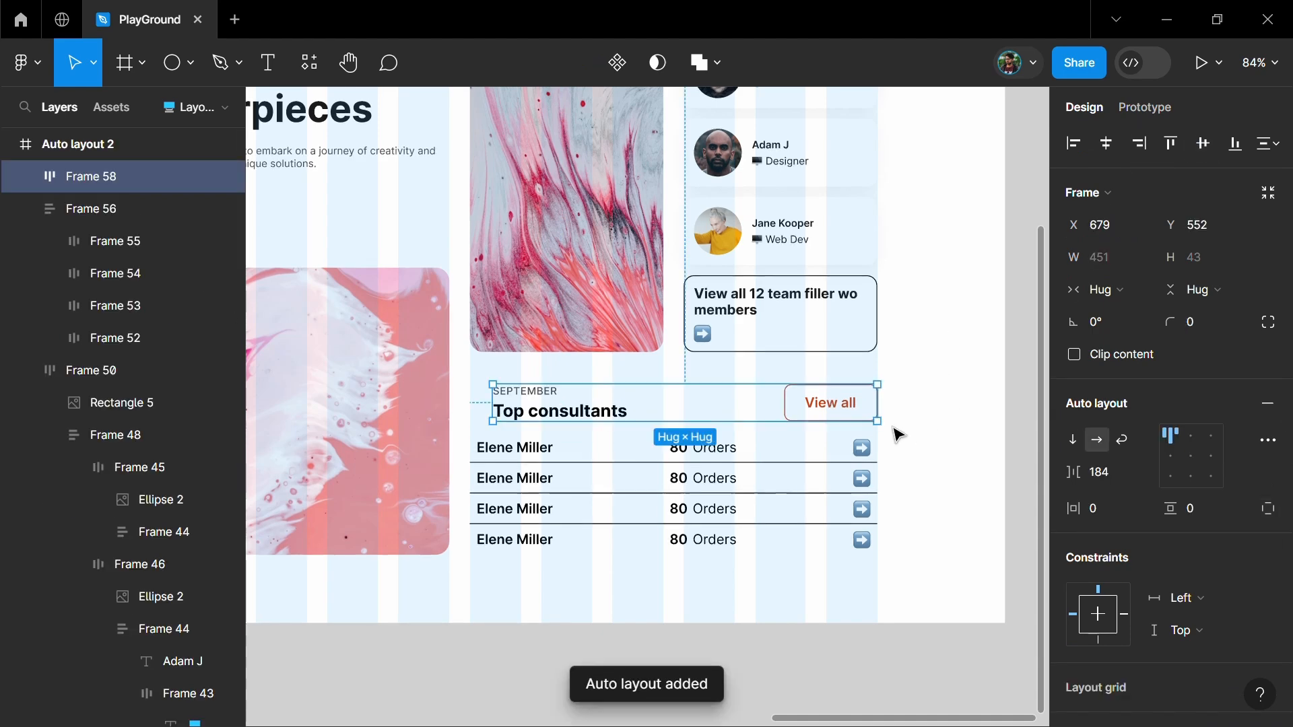
{"action": "scroll", "coordinate": [534, 383], "scroll_direction": "up", "scroll_amount": 3}
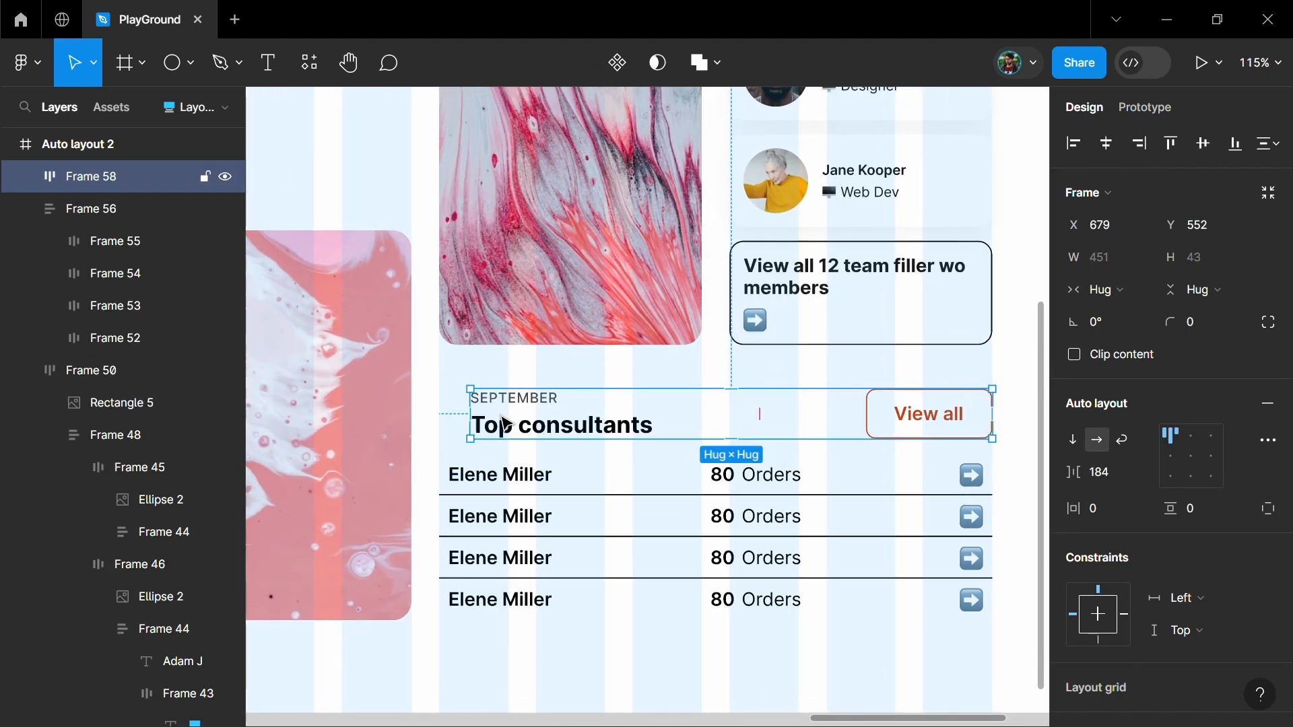
{"action": "left_click_drag", "start_coordinate": [505, 423], "coordinate": [474, 423]}
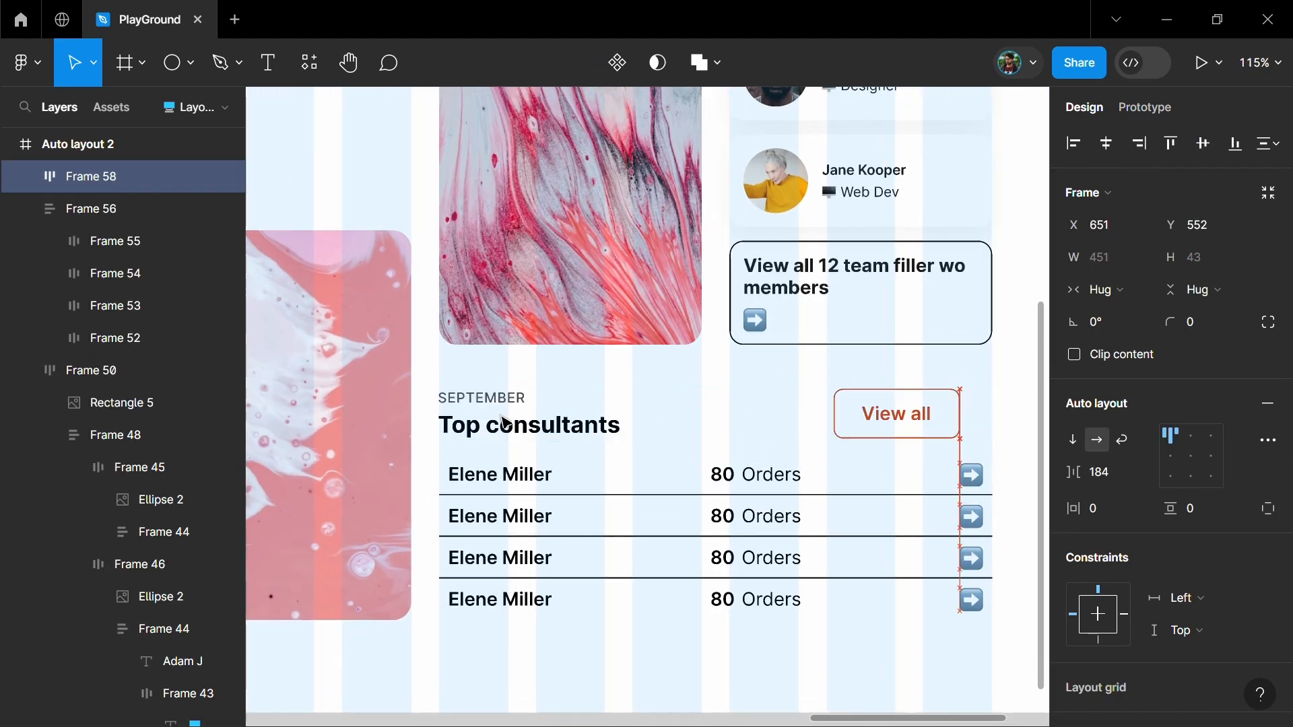
Widen the "Top consultants" heading row to 479 to match the list, with automatic spacing and a left padding of 12
{"action": "left_click_drag", "start_coordinate": [972, 424], "coordinate": [993, 426]}
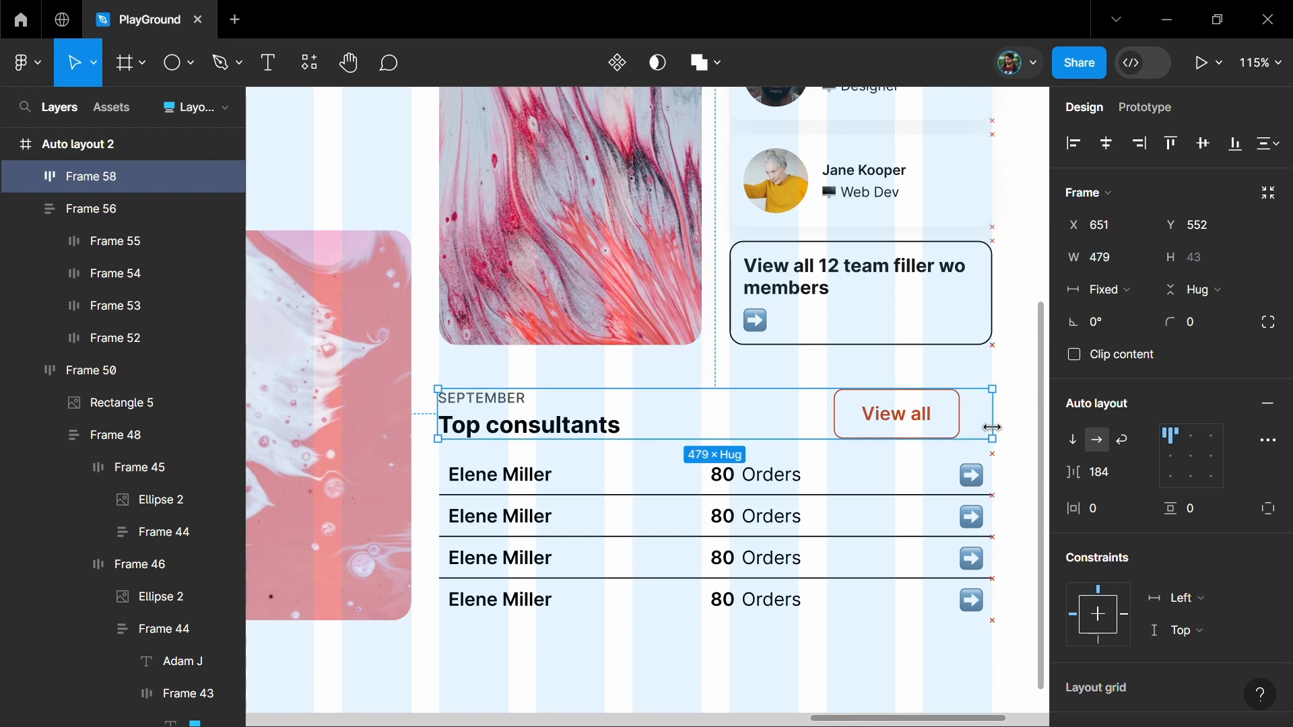
{"action": "double_click", "coordinate": [1191, 457]}
{"action": "left_click", "coordinate": [1269, 510]}
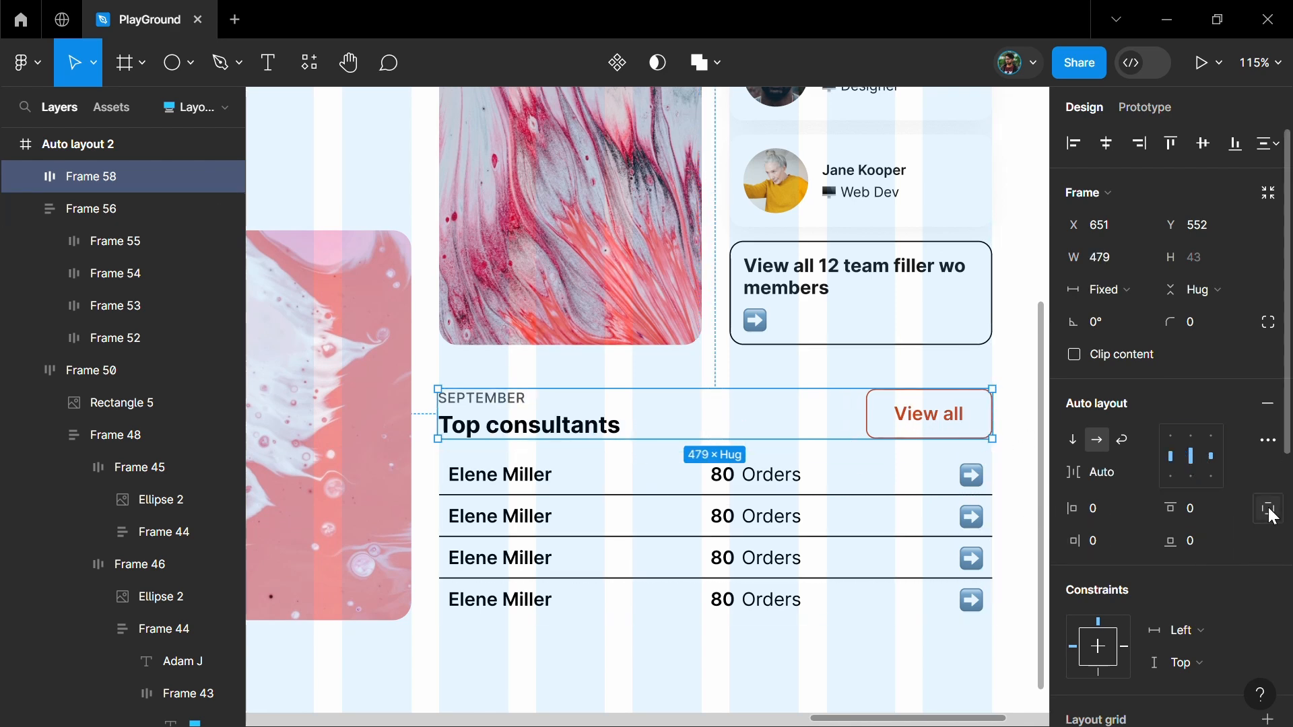
{"action": "left_click", "coordinate": [1112, 513]}
{"action": "type", "text": "12"}
{"action": "key", "text": "Return"}
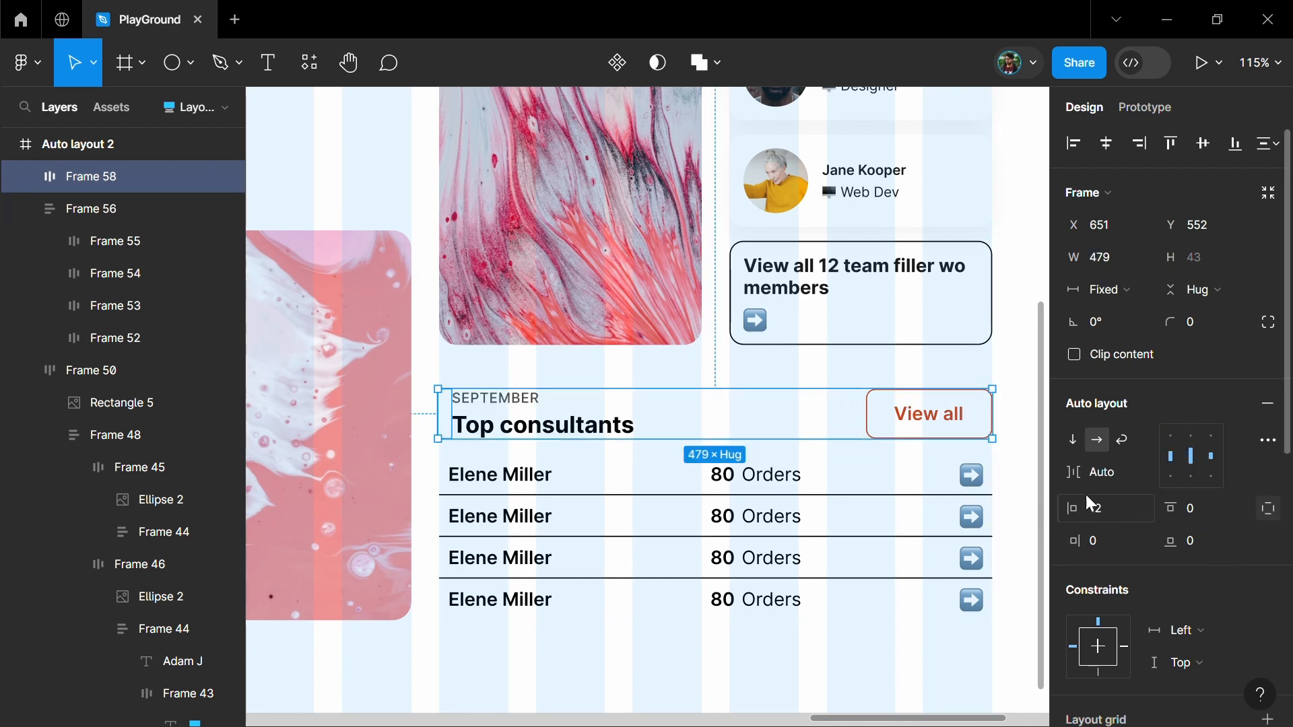
Add a left-side-only inside stroke to the heading row, 2 thick and coloured CF4319
{"action": "scroll", "coordinate": [1172, 404], "scroll_direction": "down", "scroll_amount": 5}
{"action": "left_click", "coordinate": [1268, 496]}
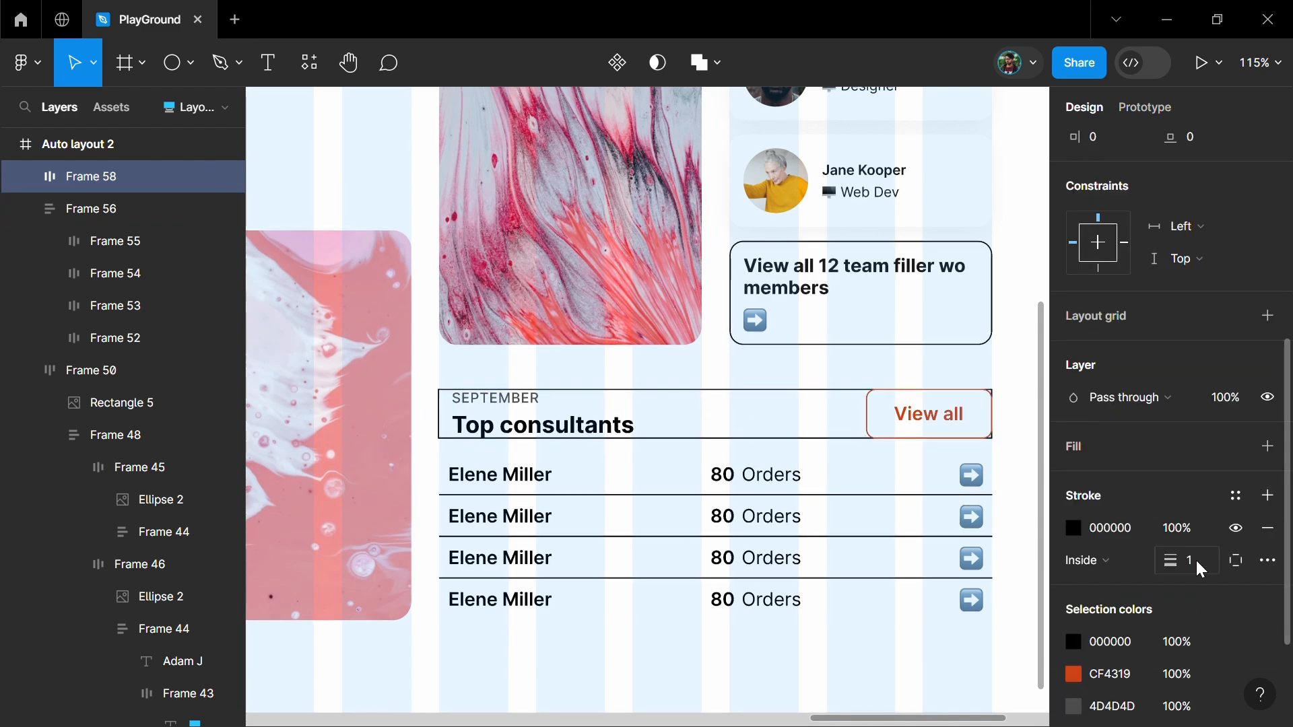
{"action": "left_click", "coordinate": [1175, 560]}
{"action": "left_click", "coordinate": [1224, 634]}
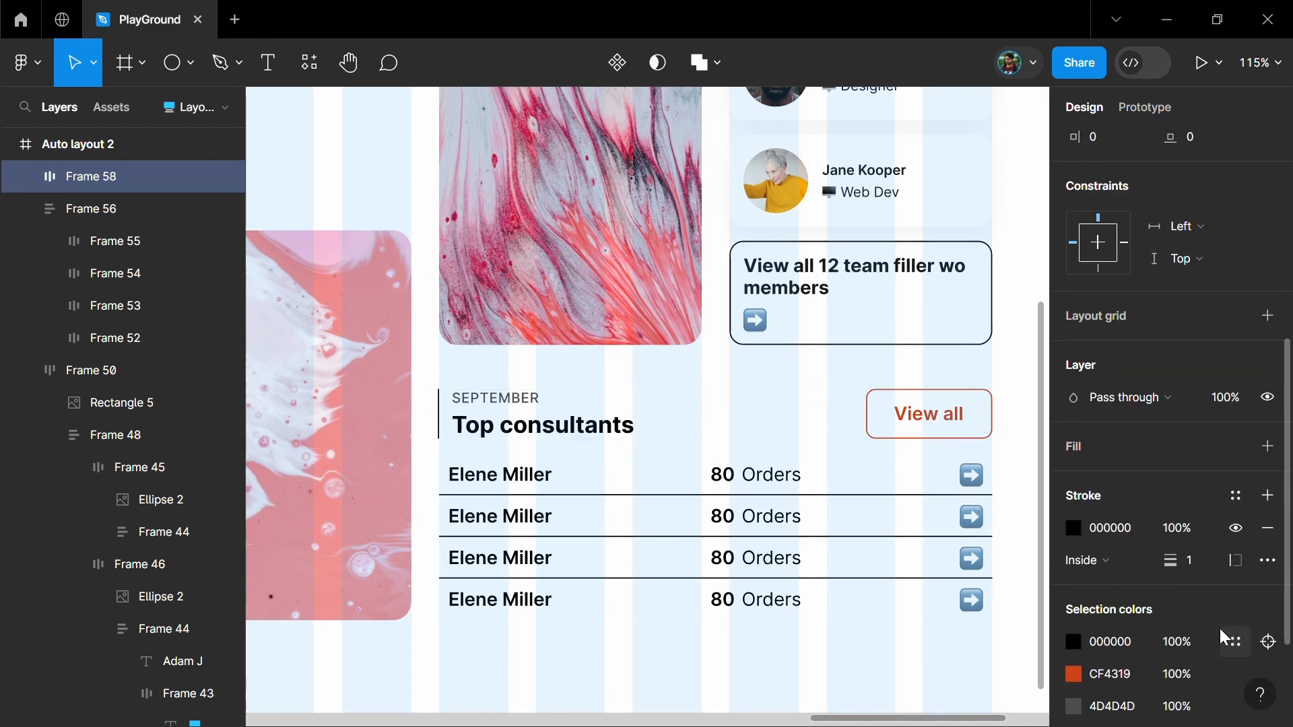
{"action": "left_click", "coordinate": [1201, 560]}
{"action": "type", "text": "2"}
{"action": "key", "text": "Return"}
{"action": "left_click", "coordinate": [1125, 530]}
{"action": "type", "text": "CF4319"}
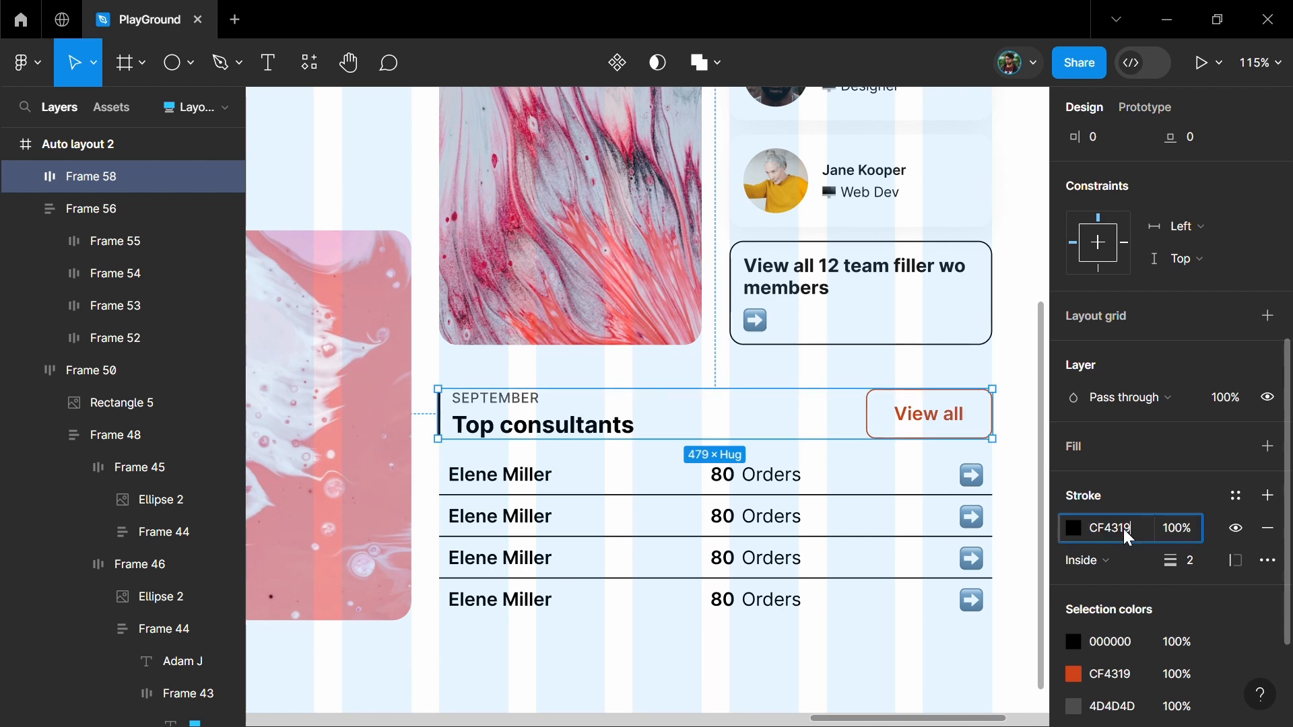
{"action": "key", "text": "Return"}
{"action": "key", "text": "Escape"}
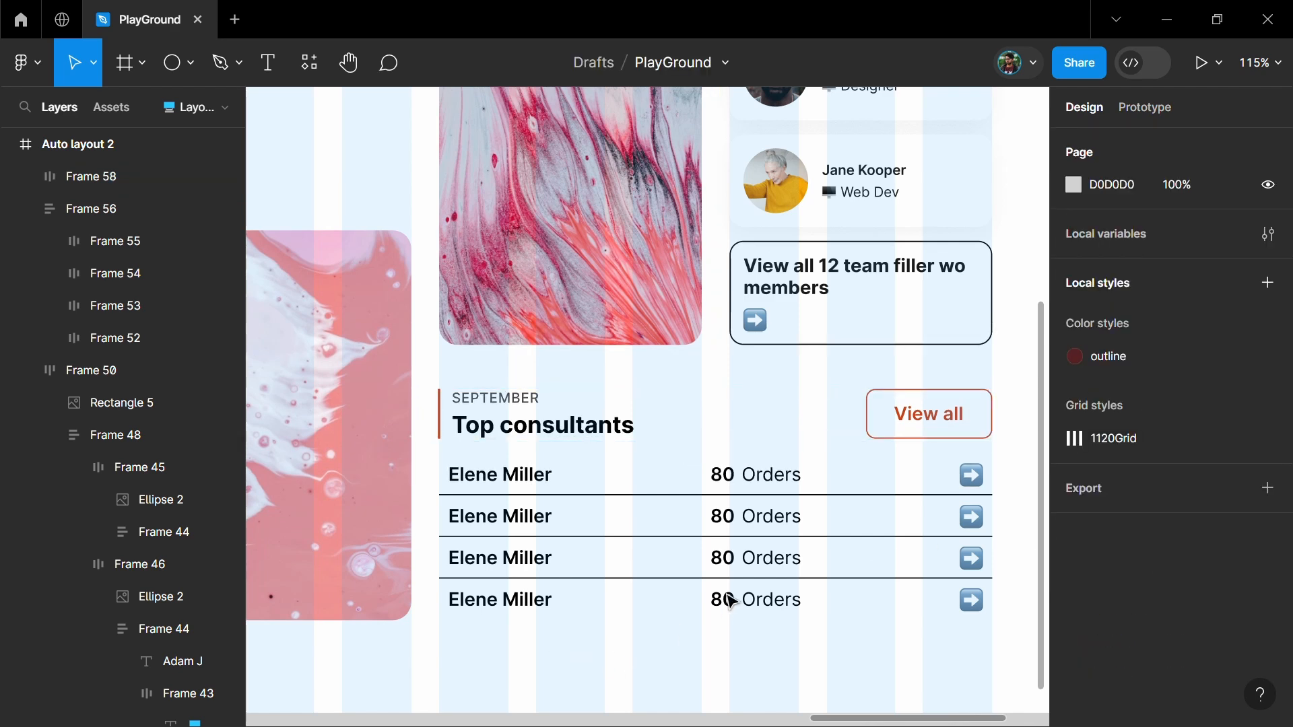
Wrap the heading row and the consultants list in a vertical auto layout with a gap of 12
{"action": "left_click", "coordinate": [652, 433]}
{"action": "left_click", "coordinate": [635, 569], "text": "shift"}
{"action": "key", "text": "shift+a"}
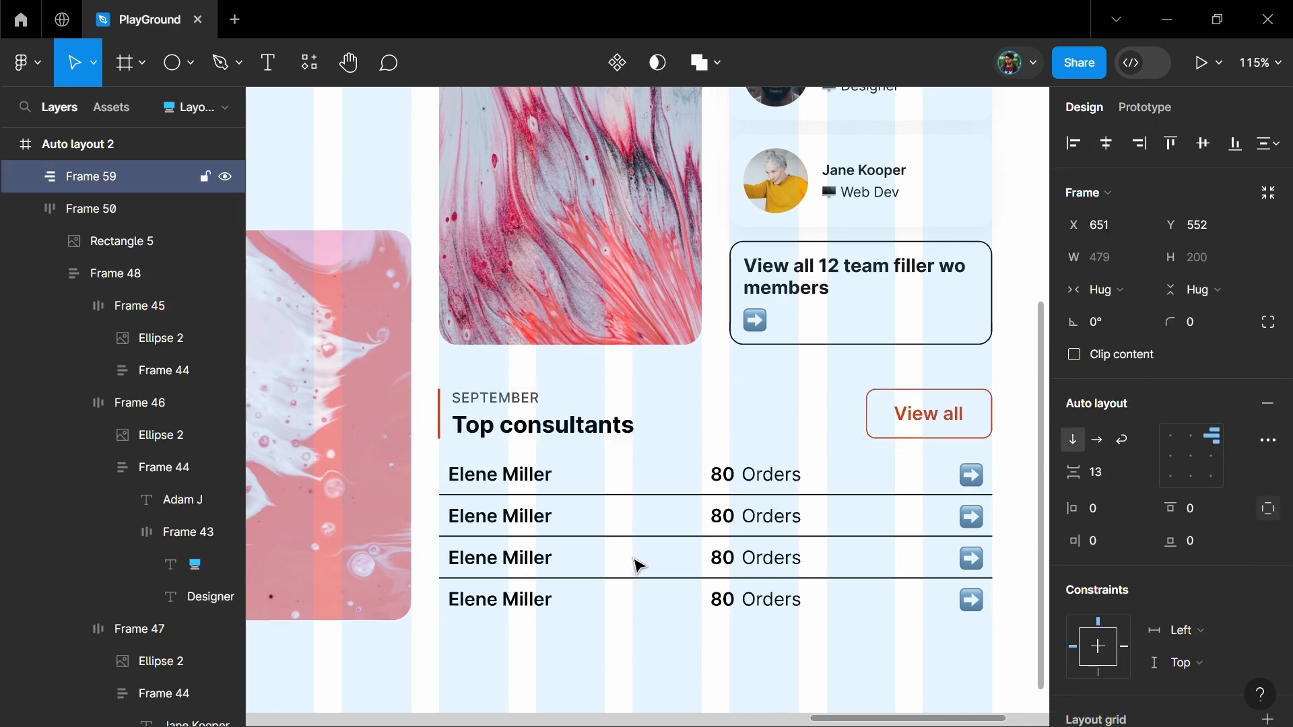
{"action": "left_click", "coordinate": [1109, 474]}
{"action": "type", "text": "12"}
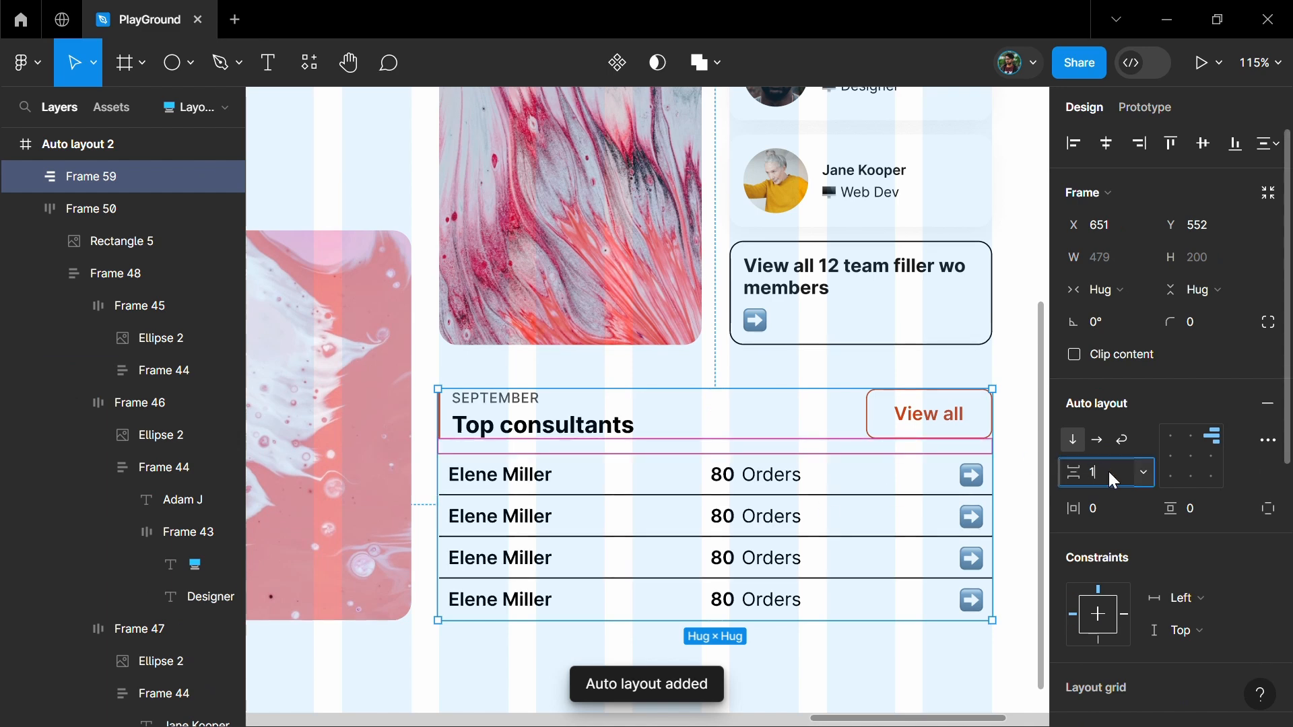
{"action": "key", "text": "Return"}
Wrap the image-and-team section and the top consultants section in a vertical auto layout with a gap of 24
{"action": "scroll", "coordinate": [591, 409], "scroll_direction": "down", "scroll_amount": 3}
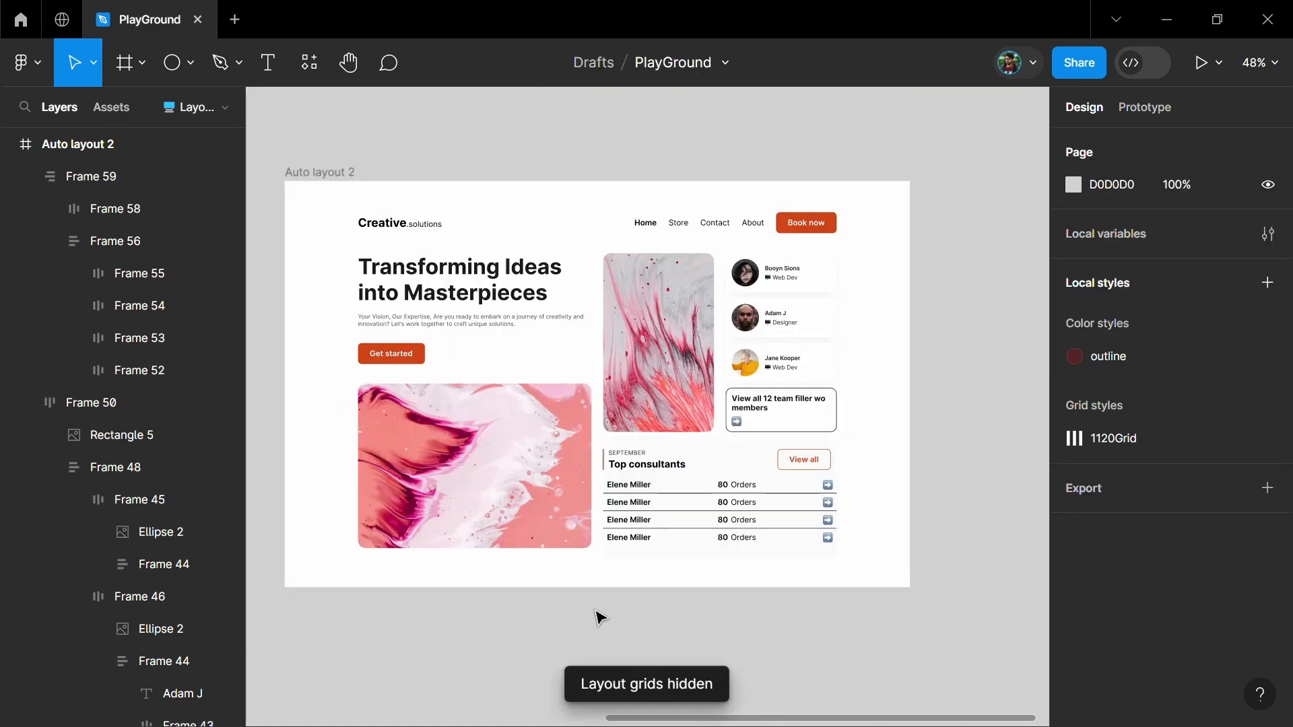
{"action": "scroll", "coordinate": [596, 614], "scroll_direction": "up", "scroll_amount": 1}
{"action": "key", "text": "ctrl+shift+4"}
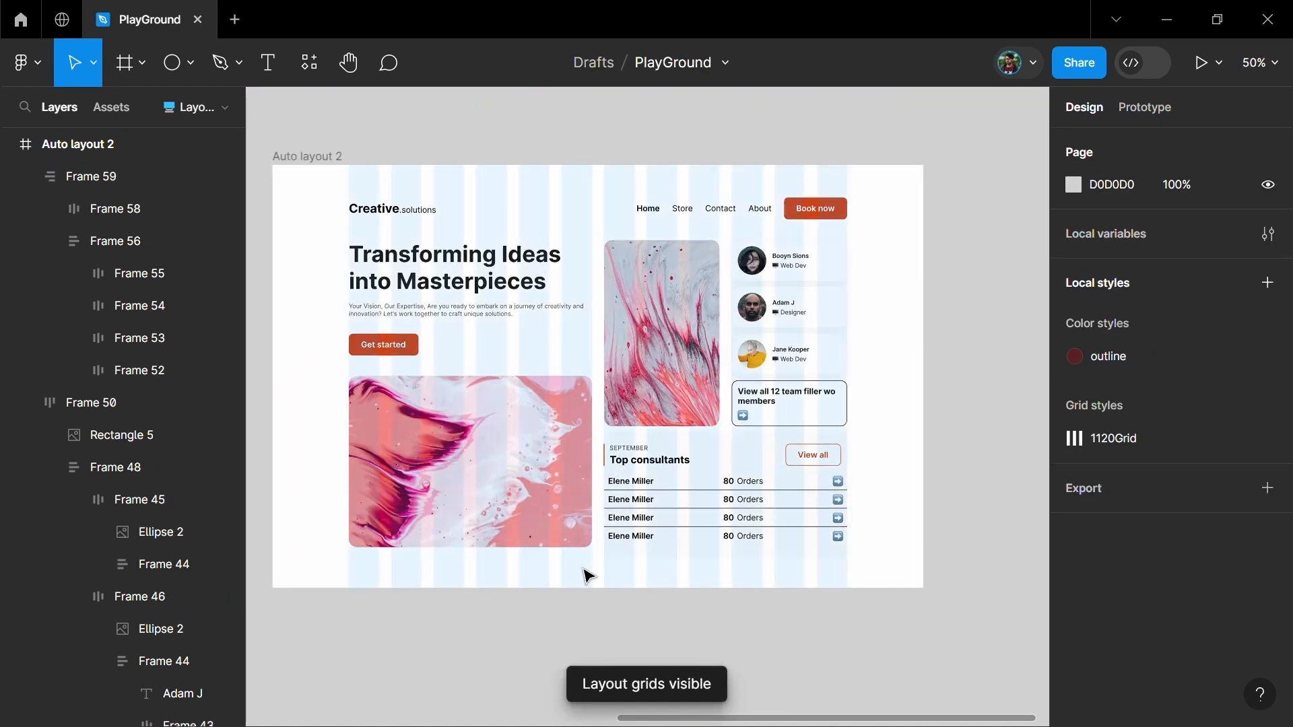
{"action": "left_click", "coordinate": [684, 509]}
{"action": "left_click", "coordinate": [684, 343], "text": "shift"}
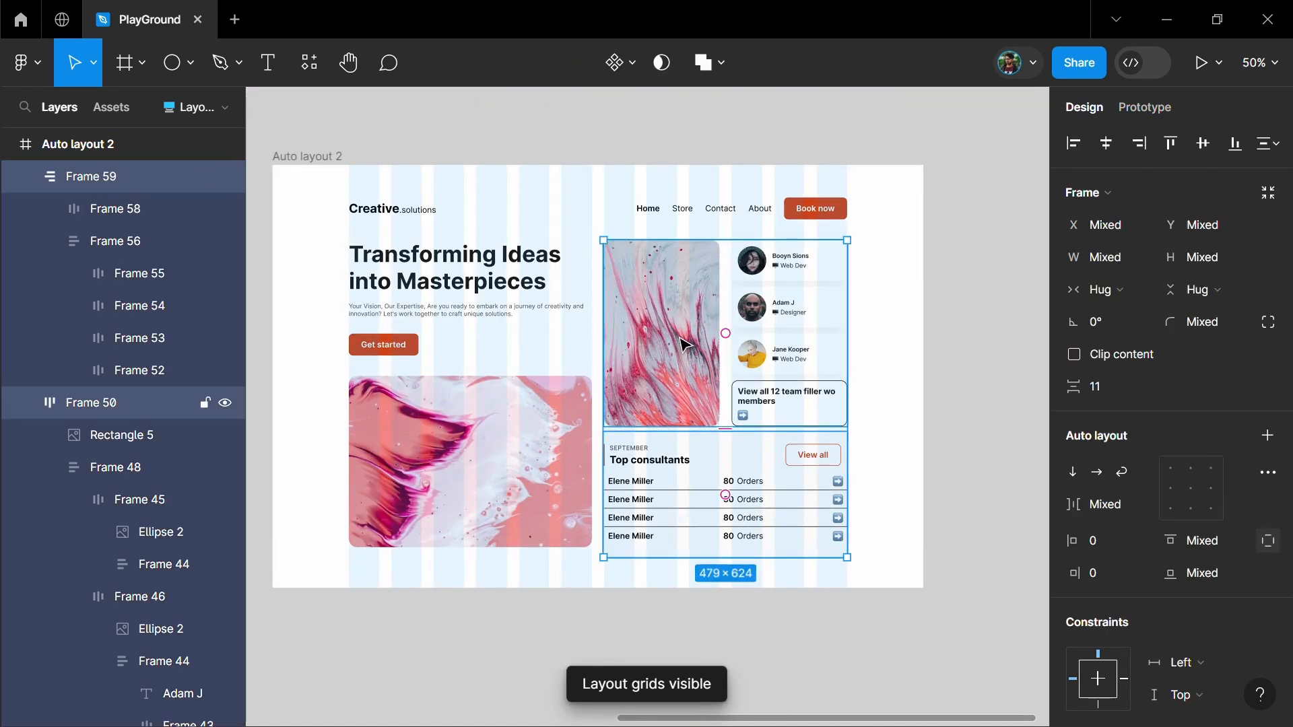
{"action": "scroll", "coordinate": [684, 347], "scroll_direction": "up", "scroll_amount": 1}
{"action": "key", "text": "shift+a"}
{"action": "left_click", "coordinate": [1097, 472]}
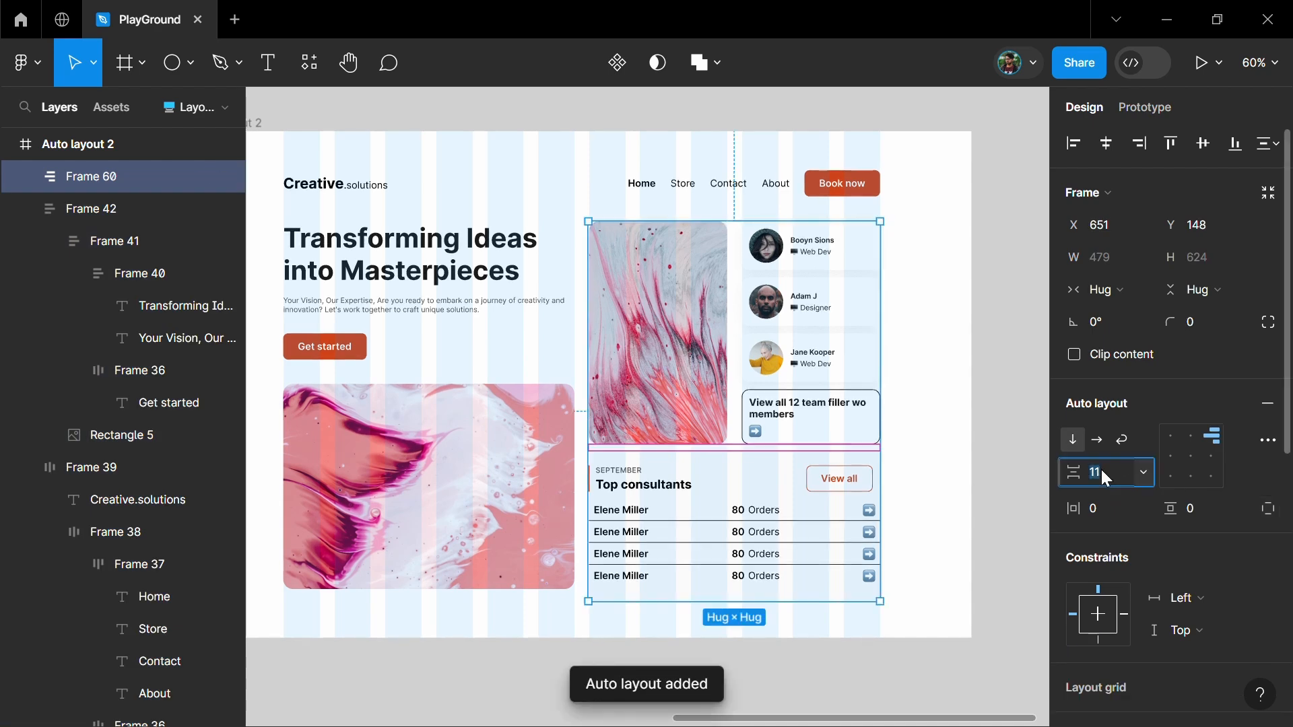
{"action": "type", "text": "24"}
{"action": "key", "text": "Return"}
Wrap the hero column and the team and consultants column in a horizontal auto layout
{"action": "left_click", "coordinate": [458, 469]}
{"action": "left_click", "coordinate": [672, 343], "text": "shift"}
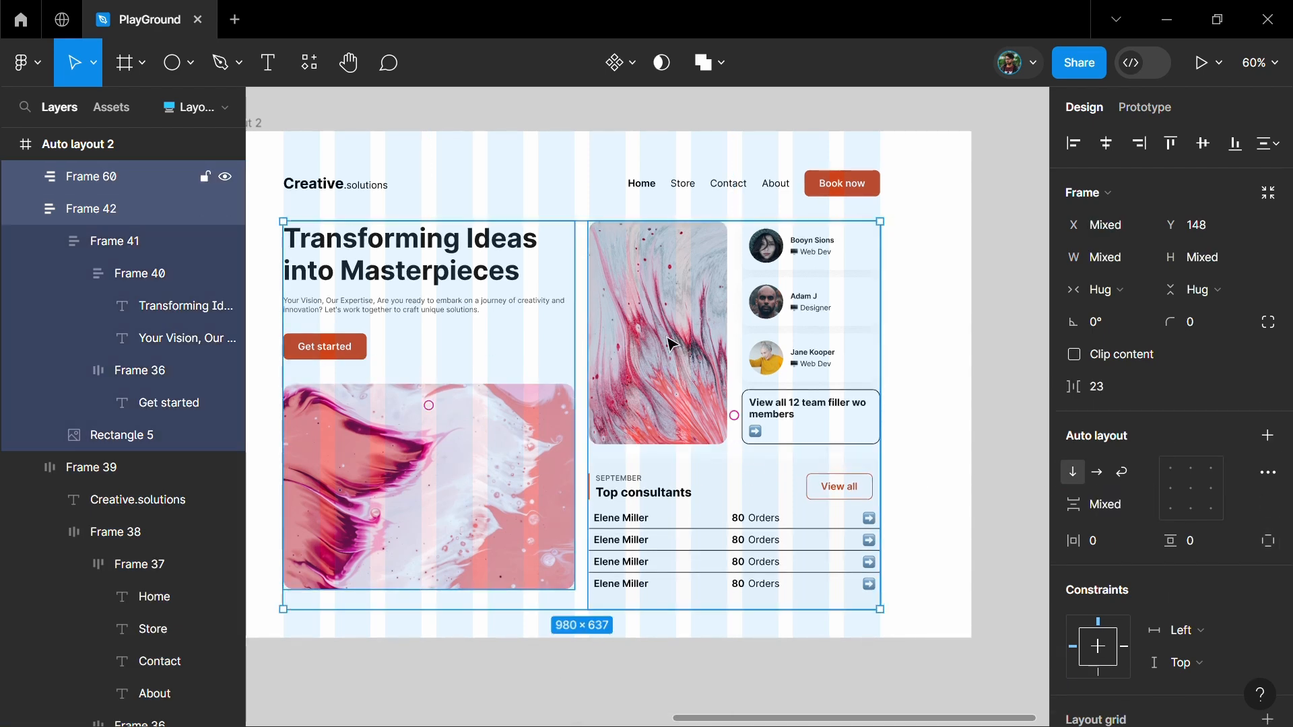
{"action": "key", "text": "shift+a"}
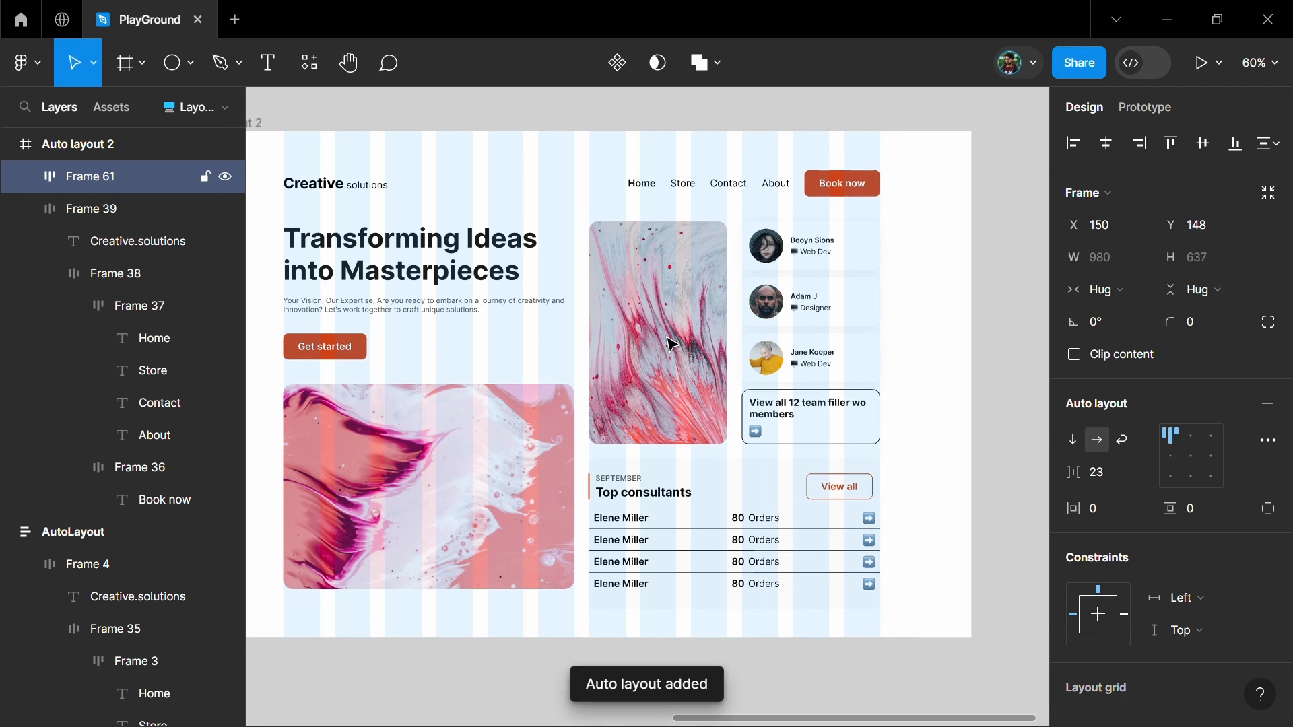
Try setting the hero column's width to fill its container
{"action": "double_click", "coordinate": [469, 457]}
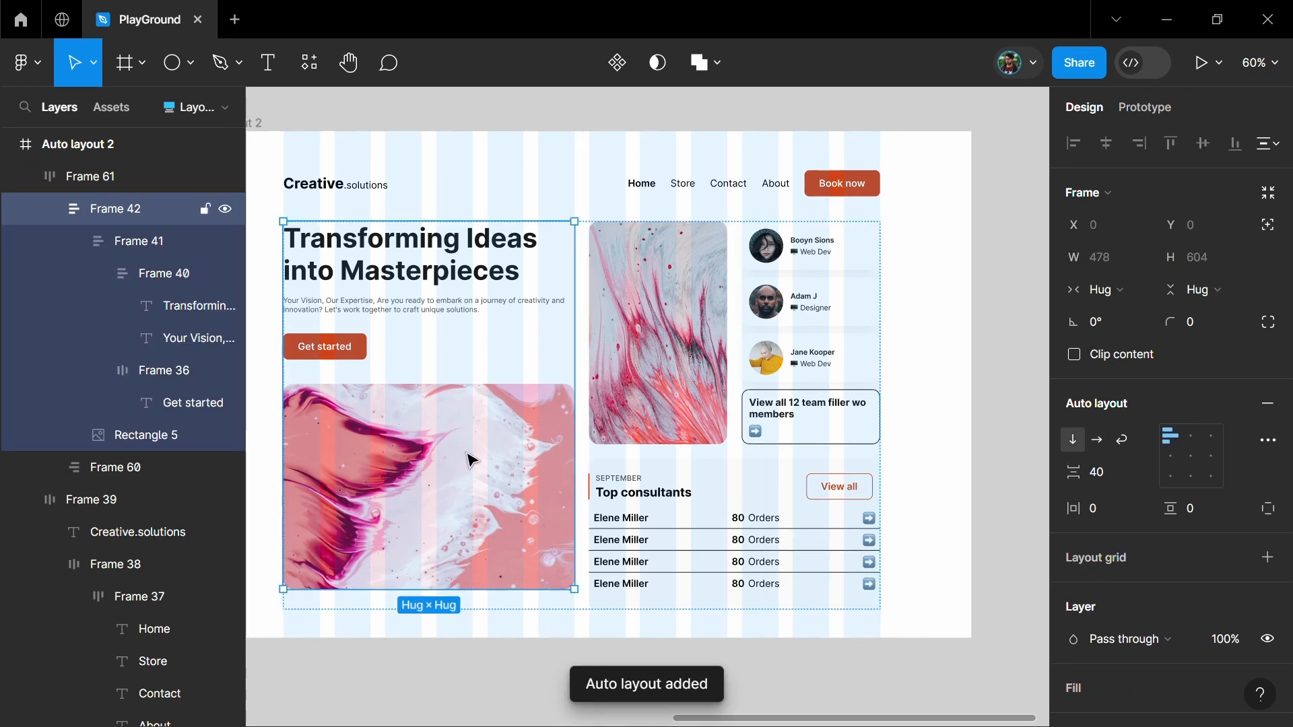
{"action": "left_click", "coordinate": [1104, 290]}
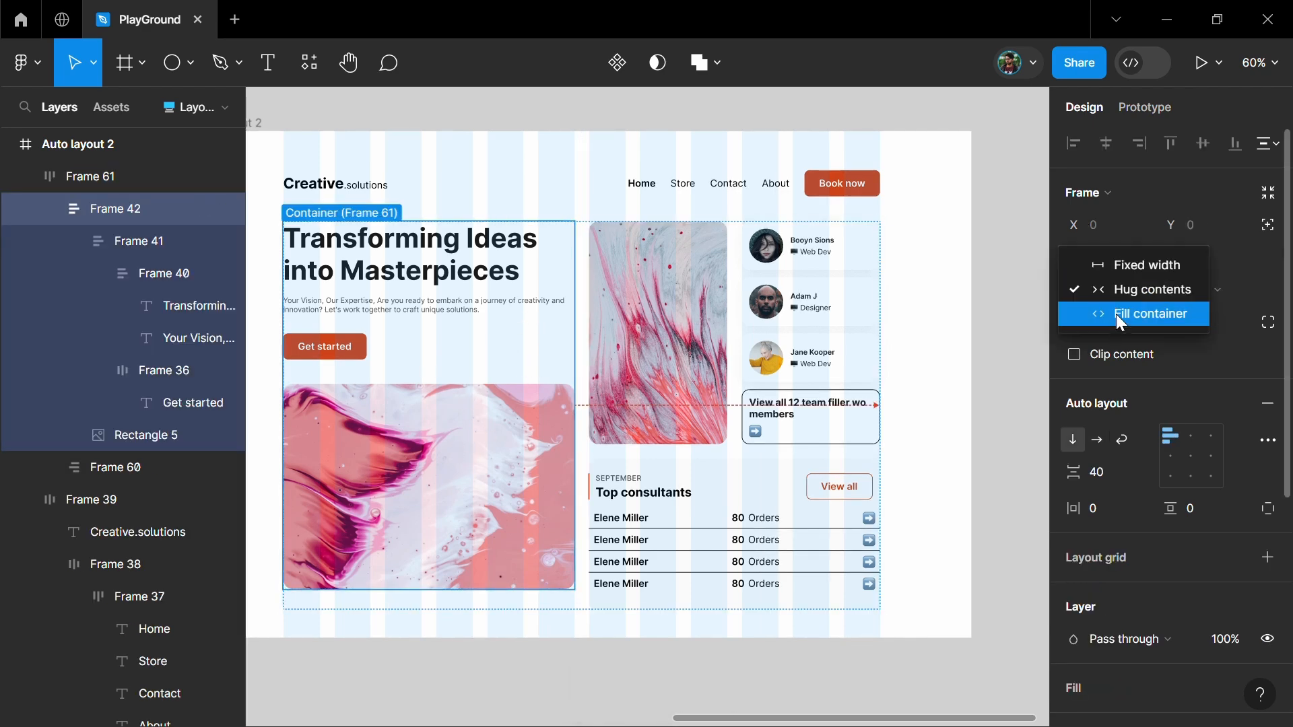
{"action": "left_click", "coordinate": [1115, 313]}
{"action": "double_click", "coordinate": [1168, 464]}
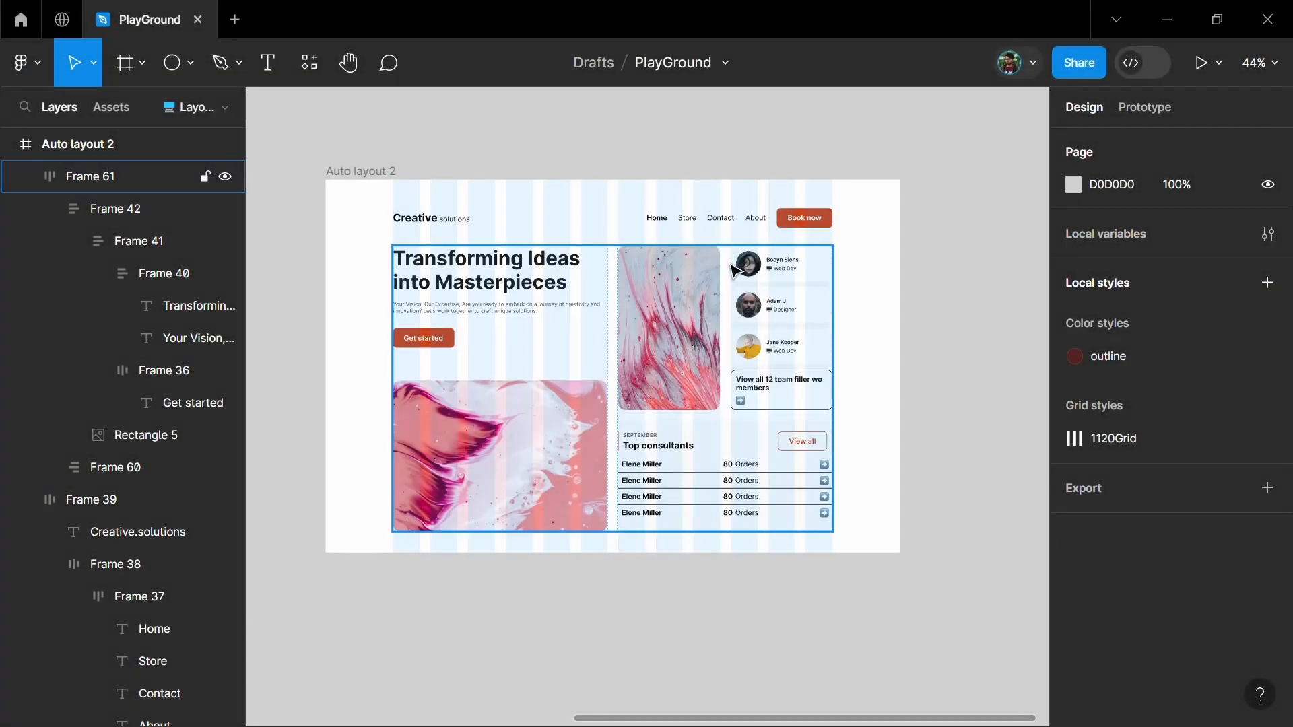
Wrap the header and the main content block together in a vertical auto layout
{"action": "left_click", "coordinate": [732, 271]}
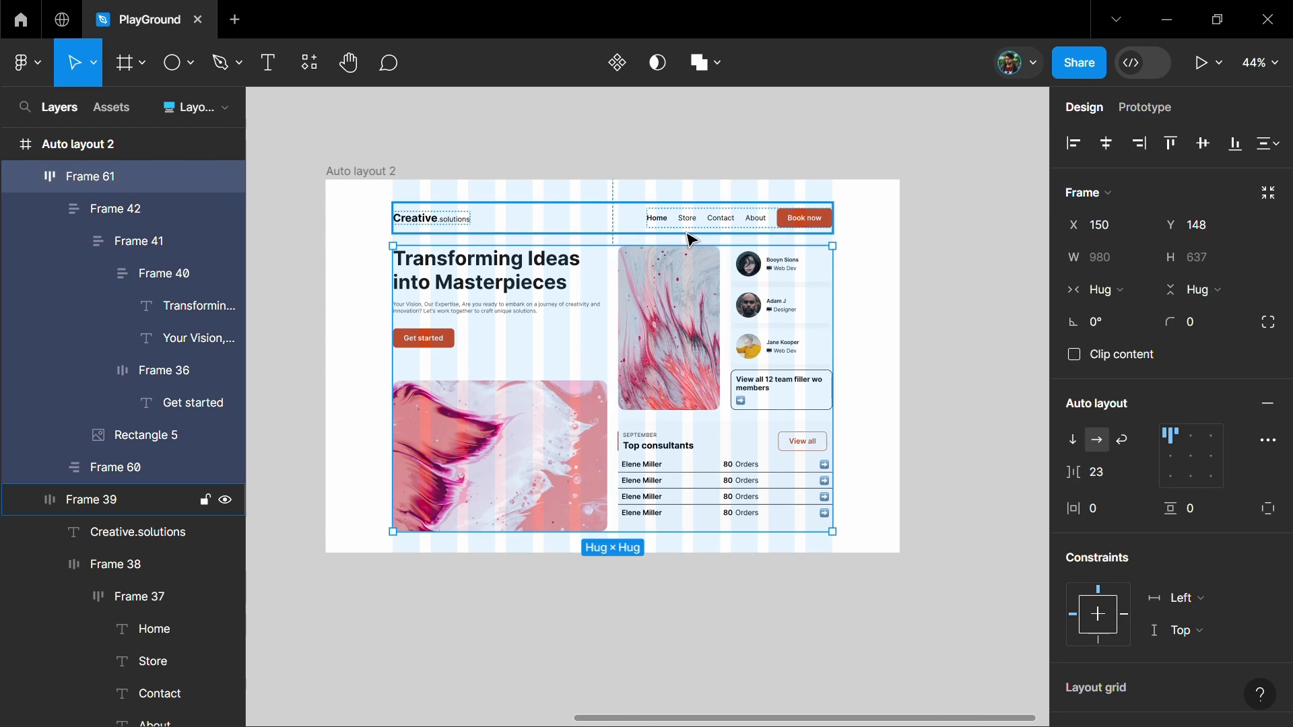
{"action": "left_click", "coordinate": [689, 221], "text": "shift"}
{"action": "key", "text": "shift+a"}
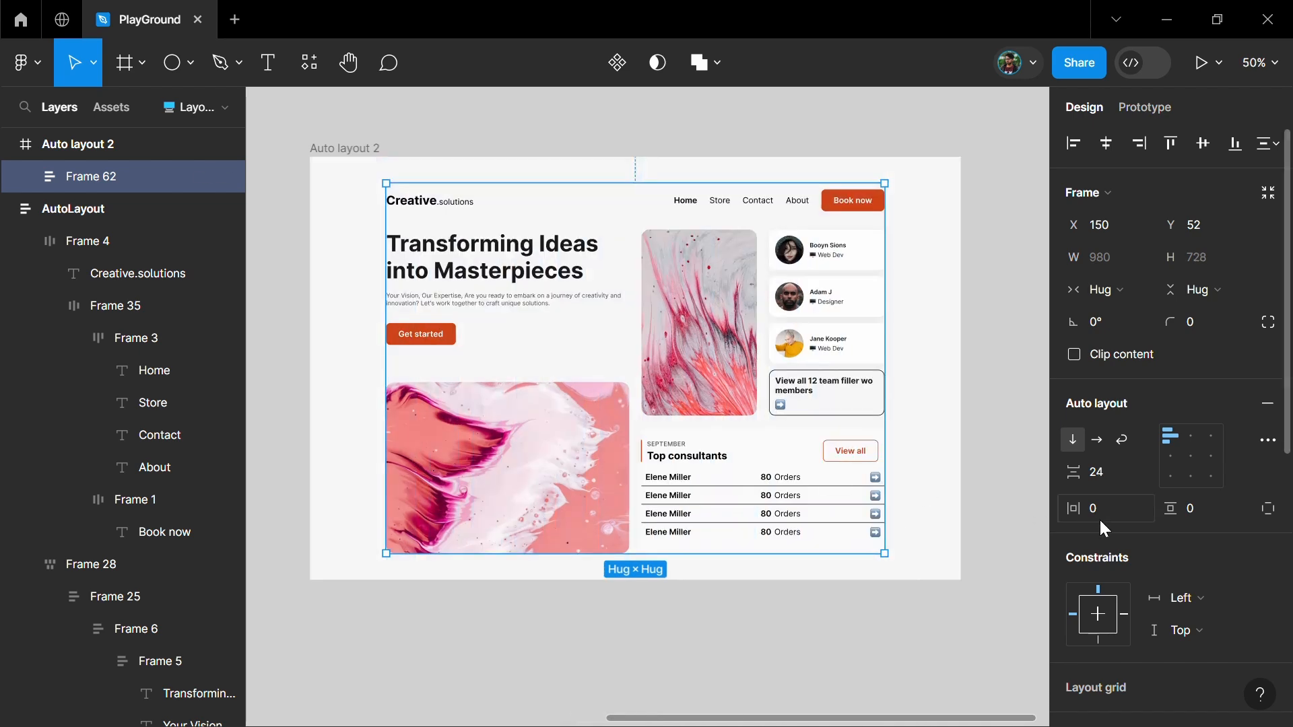
Give the page's auto layout 100 horizontal and 32 vertical padding and centre it horizontally and vertically in its parent frame
{"action": "type", "text": "100"}
{"action": "key", "text": "Return"}
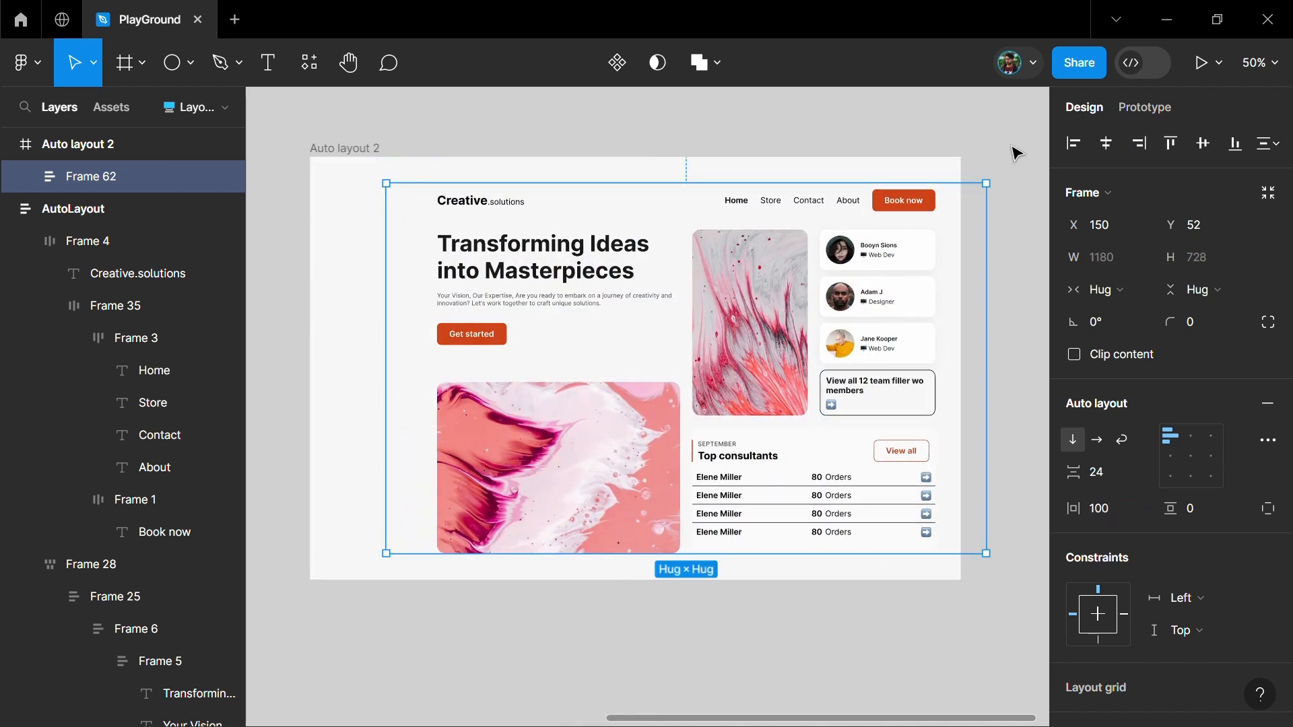
{"action": "left_click", "coordinate": [1106, 143]}
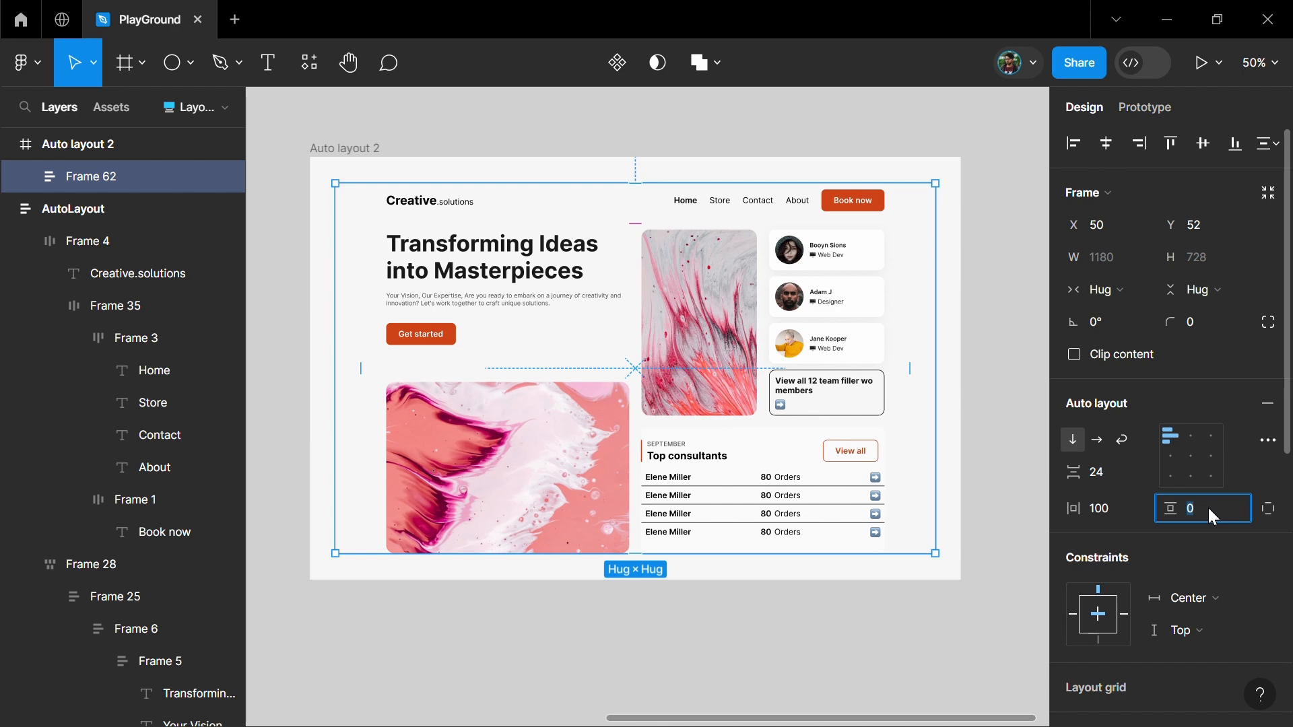
{"action": "type", "text": "64"}
{"action": "key", "text": "Return"}
{"action": "type", "text": "32"}
{"action": "key", "text": "Return"}
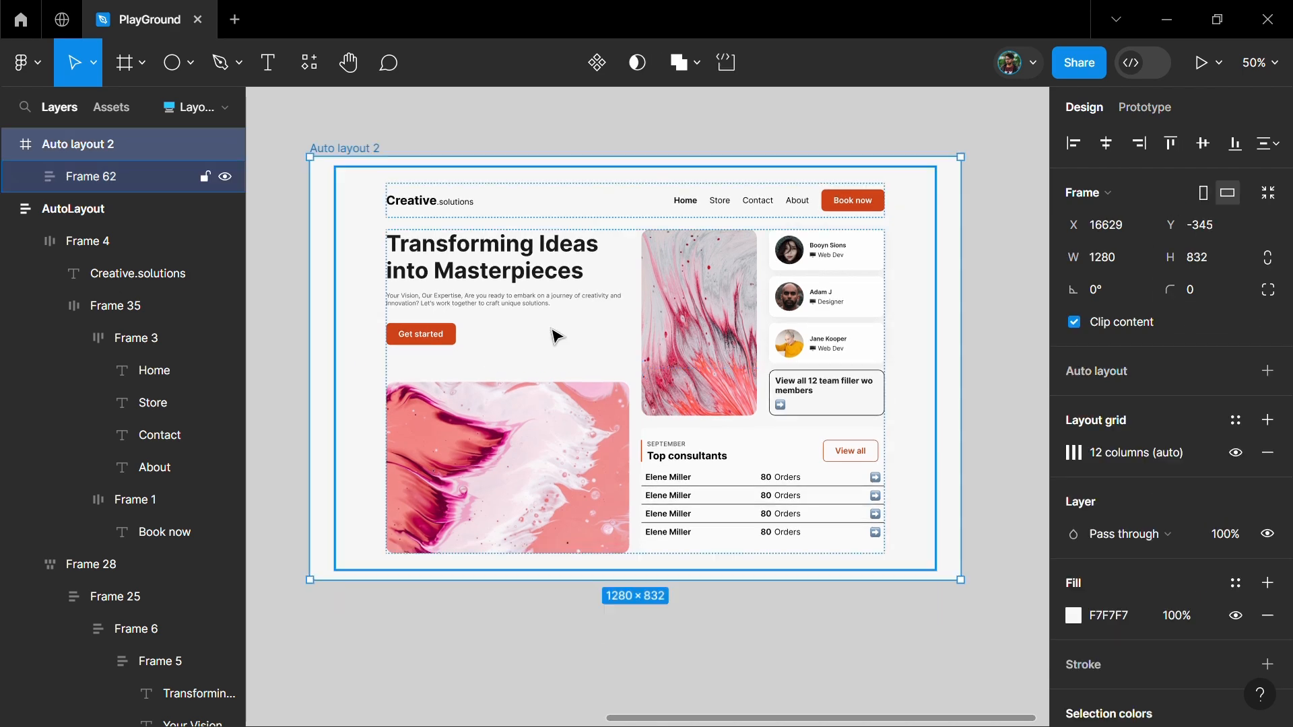
{"action": "left_click", "coordinate": [559, 327]}
Add a fill to the page's auto layout, sampling the parent frame's F7F7F7 background colour
{"action": "scroll", "coordinate": [1232, 605], "scroll_direction": "down", "scroll_amount": 5}
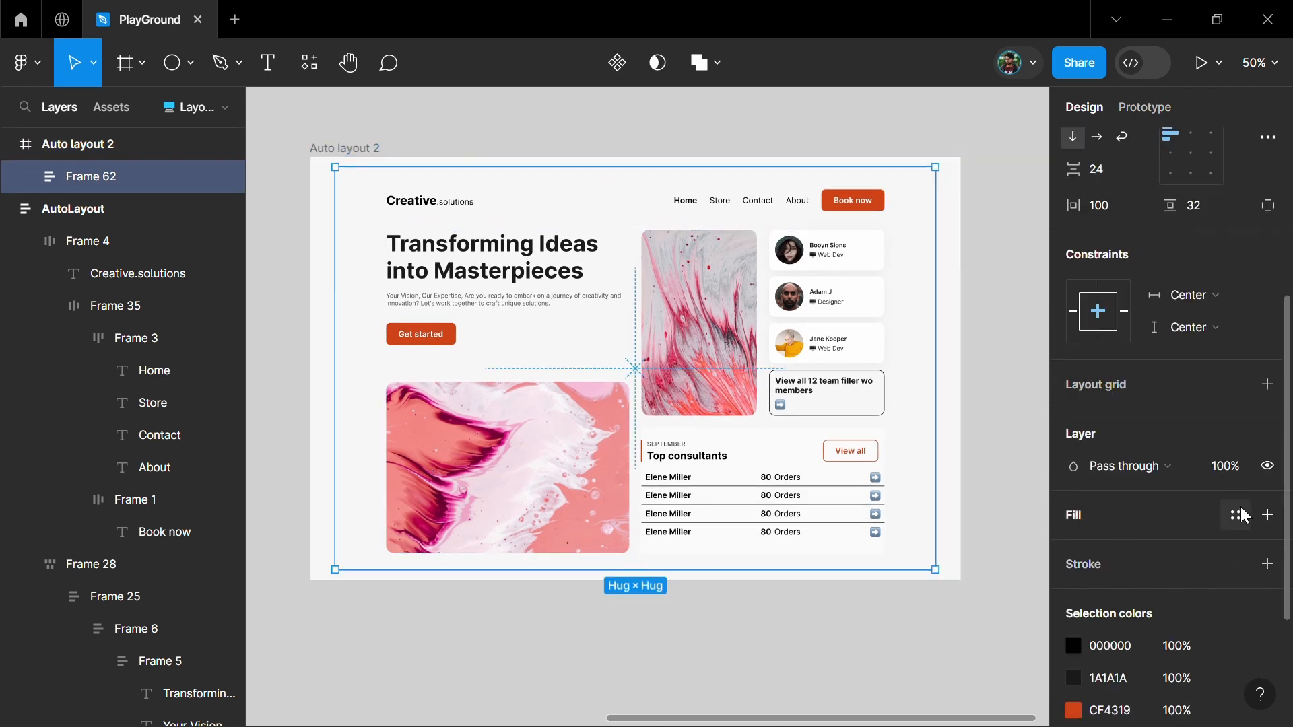
{"action": "left_click", "coordinate": [1267, 515]}
{"action": "left_click", "coordinate": [1074, 547]}
{"action": "left_click", "coordinate": [835, 485]}
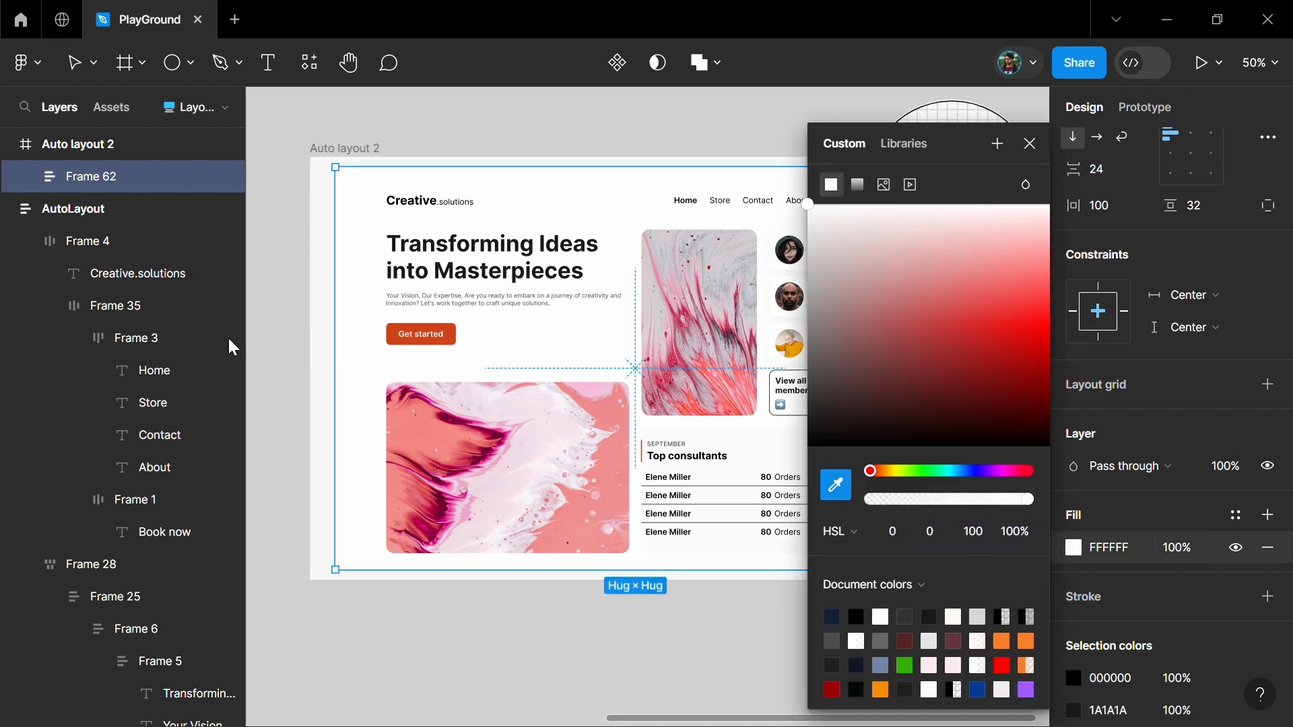
{"action": "left_click", "coordinate": [321, 344]}
{"action": "left_click", "coordinate": [1030, 144]}
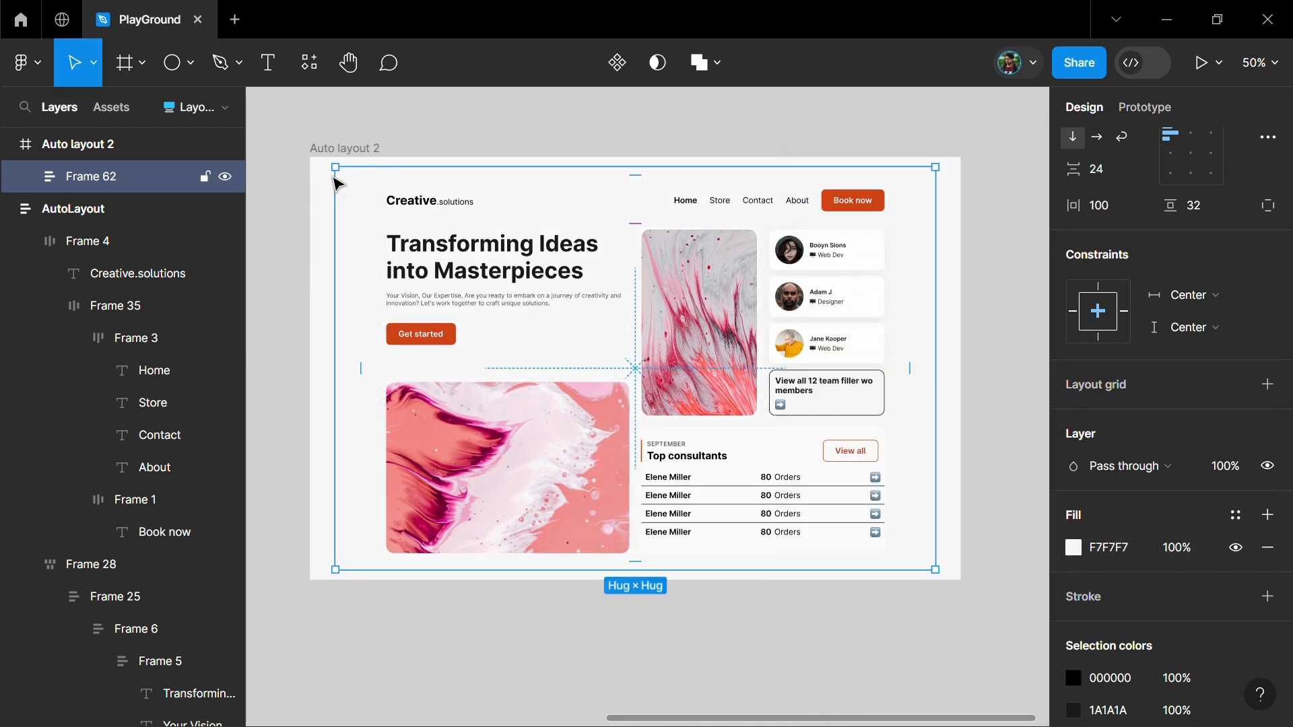
Select the outer "Auto layout 2" frame
{"action": "left_click", "coordinate": [353, 147]}
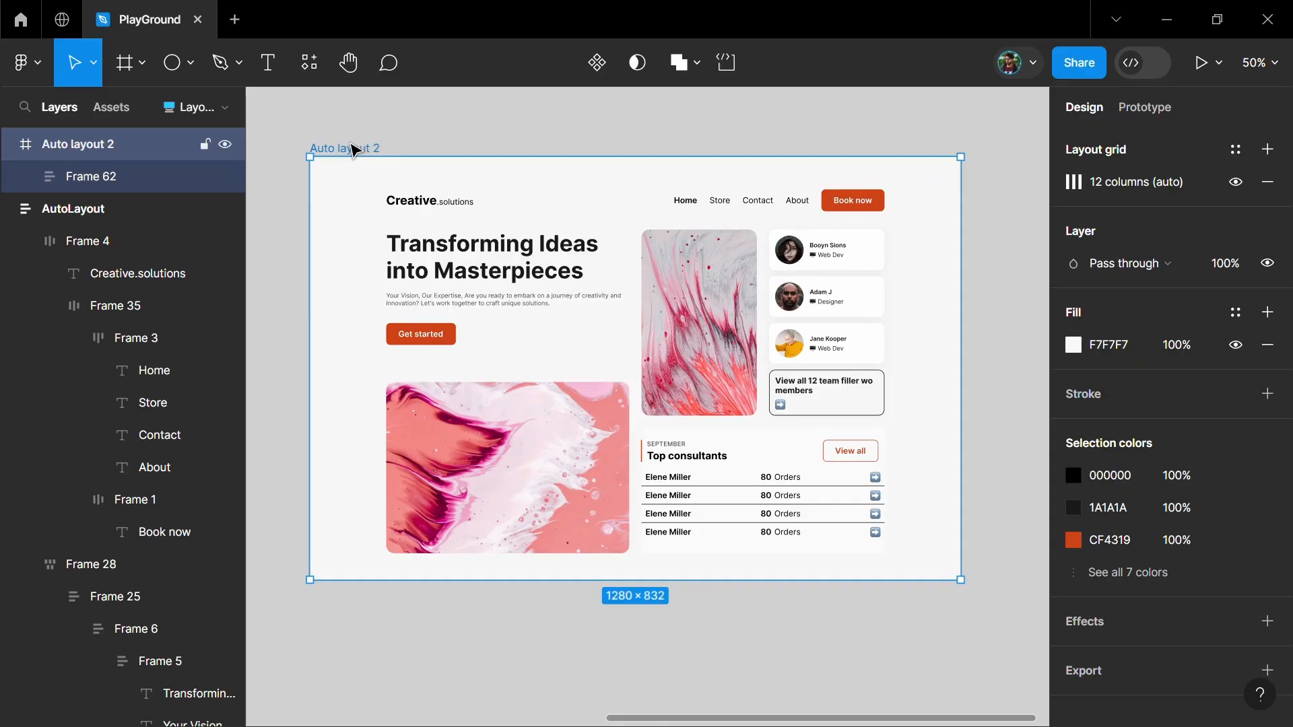